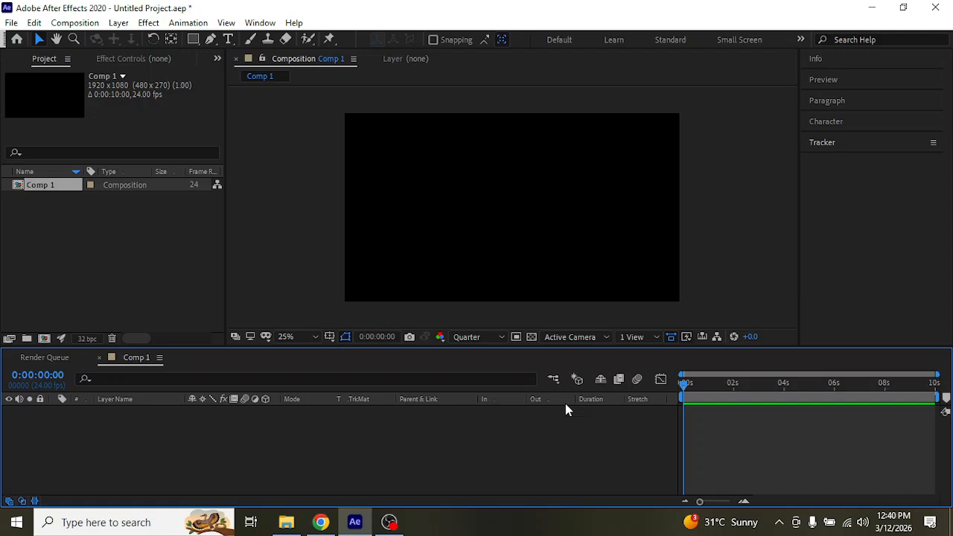
{"action": "left_click", "coordinate": [87, 221]}
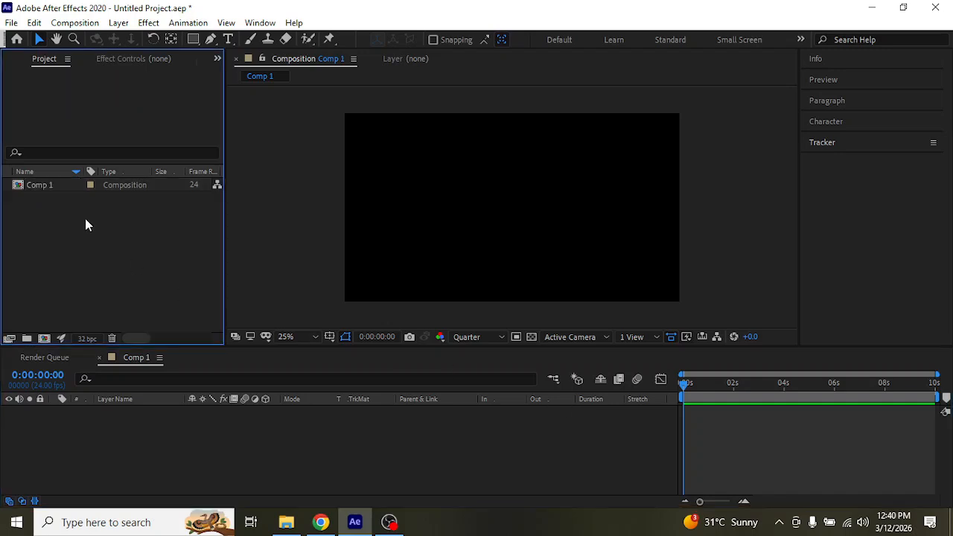
{"action": "left_click", "coordinate": [41, 187]}
{"action": "mouse_move", "coordinate": [463, 193]}
{"action": "left_mouse_down"}
{"action": "mouse_move", "coordinate": [494, 238]}
{"action": "mouse_move", "coordinate": [456, 185]}
{"action": "left_mouse_up"}
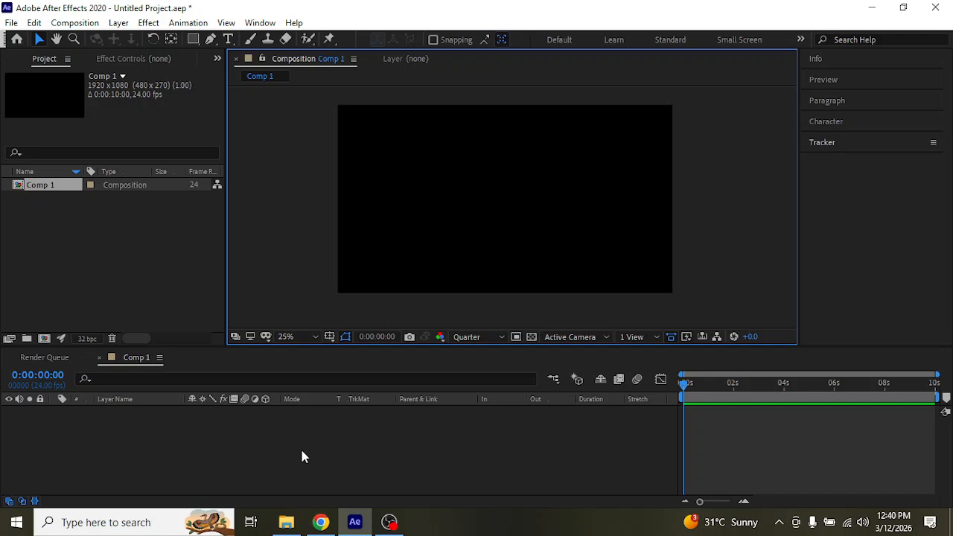
Step: Create a new solid layer at composition size, 1920 x 1080 px, in light red FF7F7F
{"action": "right_click", "coordinate": [284, 419]}
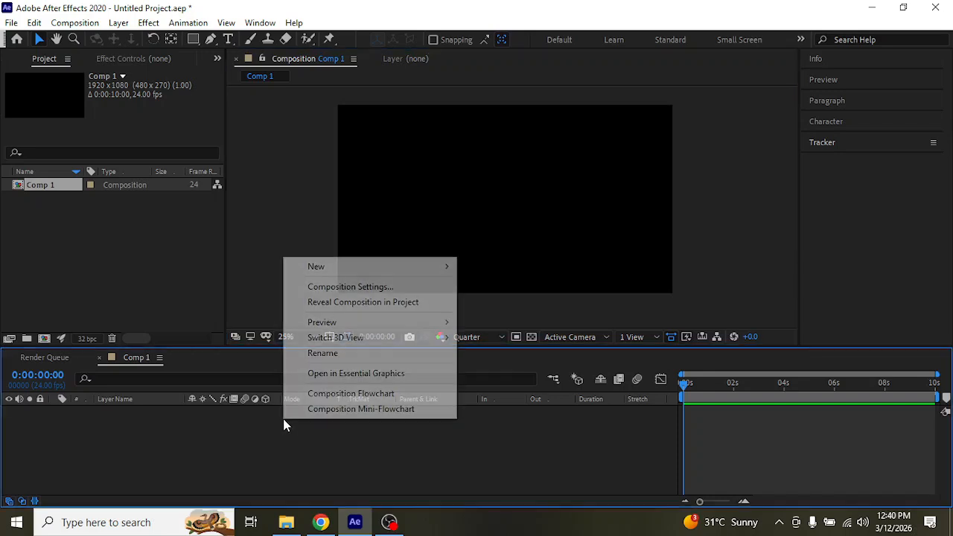
{"action": "mouse_move", "coordinate": [386, 274]}
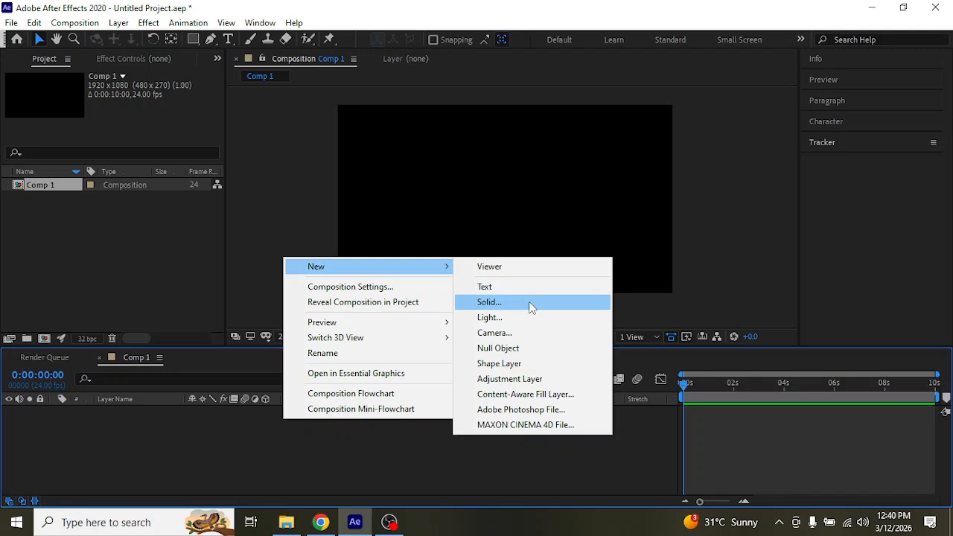
{"action": "left_click", "coordinate": [530, 305]}
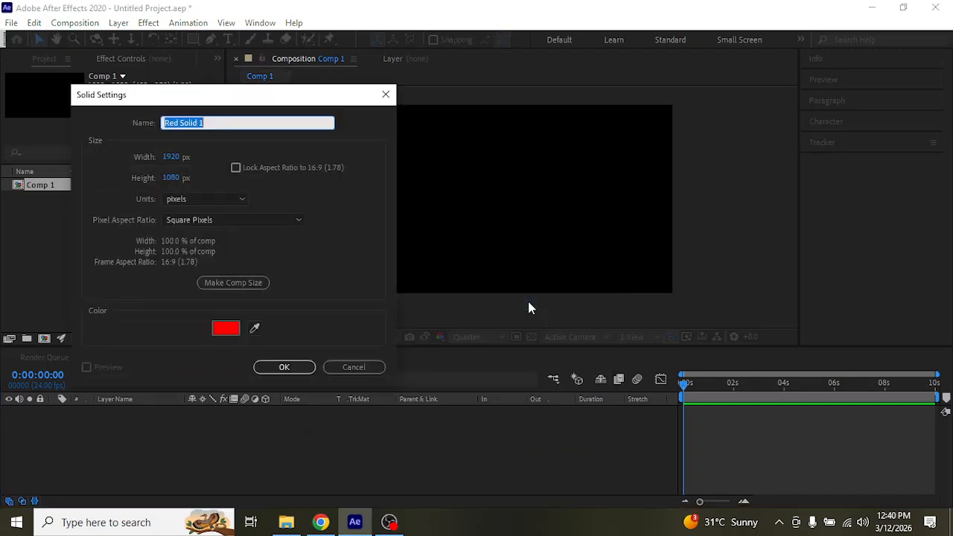
{"action": "left_click", "coordinate": [232, 331]}
{"action": "left_click_drag", "start_coordinate": [725, 233], "coordinate": [689, 126]}
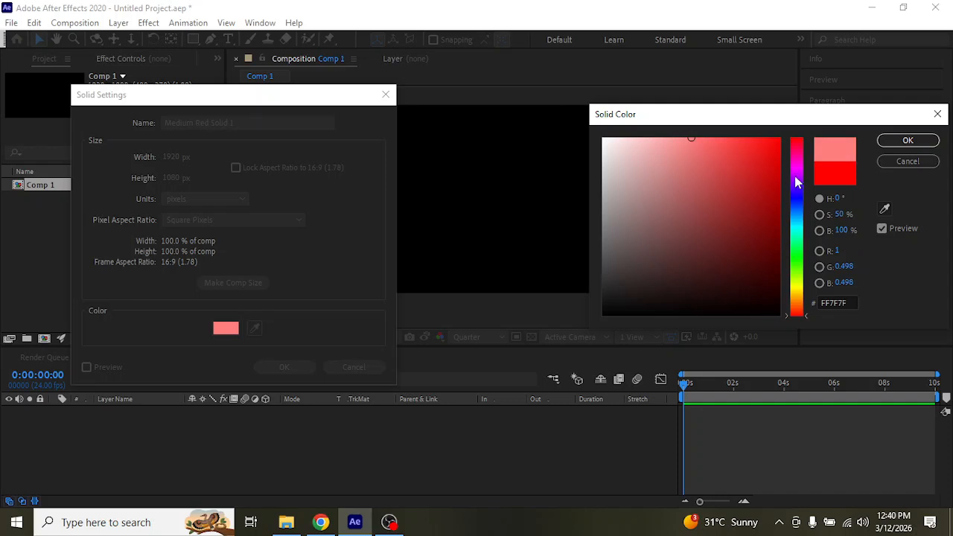
{"action": "left_click", "coordinate": [886, 143]}
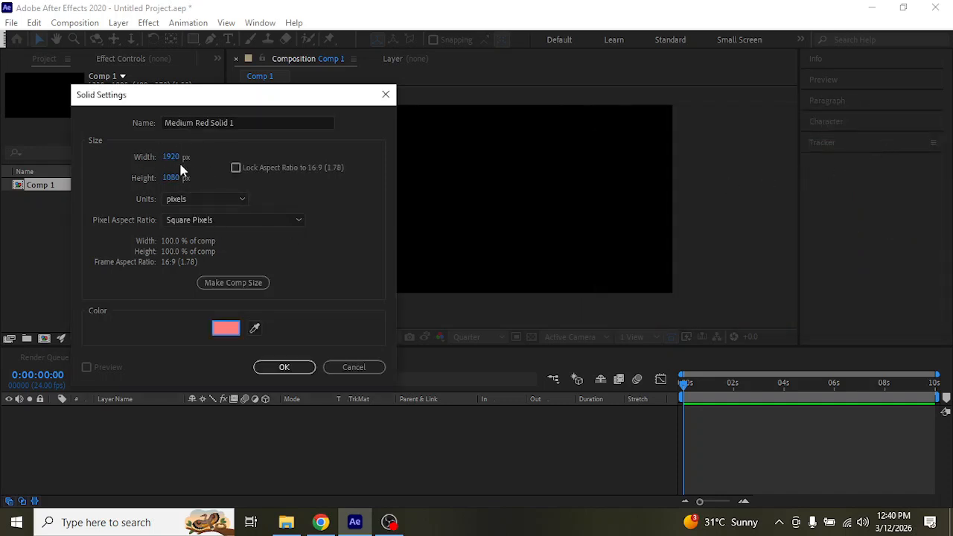
{"action": "left_click", "coordinate": [250, 287]}
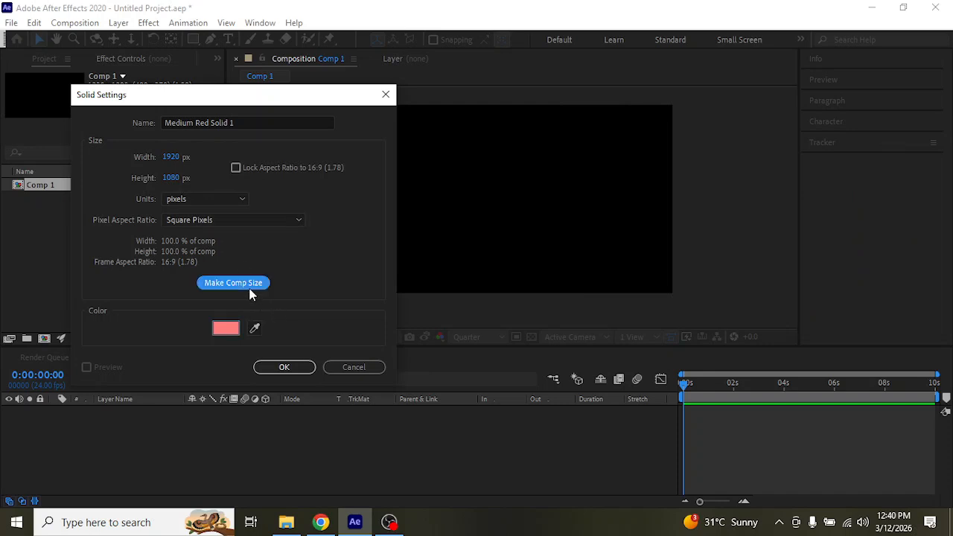
{"action": "left_click", "coordinate": [287, 368]}
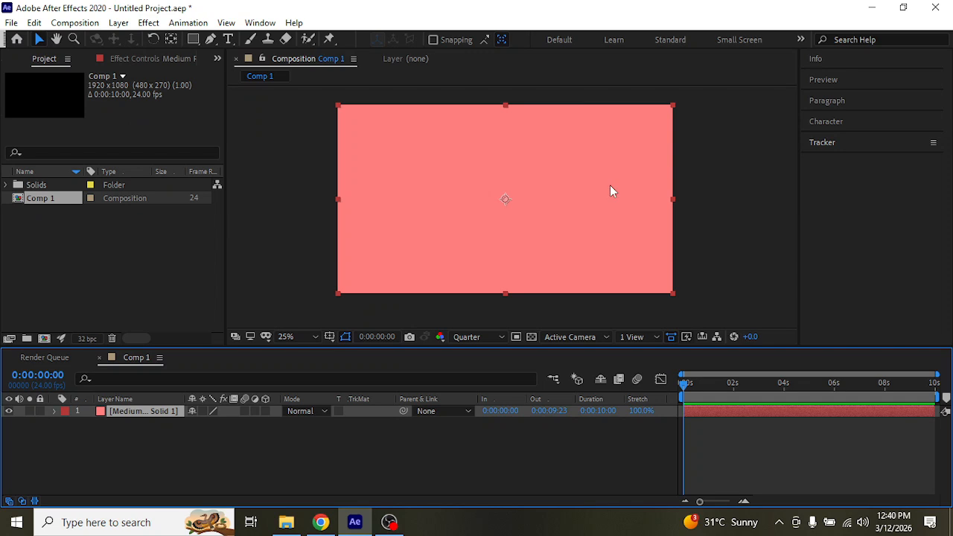
Step: Shrink the solid to about 19.6 by 26.7% scale and place it in the upper left of the frame
{"action": "left_click_drag", "start_coordinate": [675, 107], "coordinate": [566, 160]}
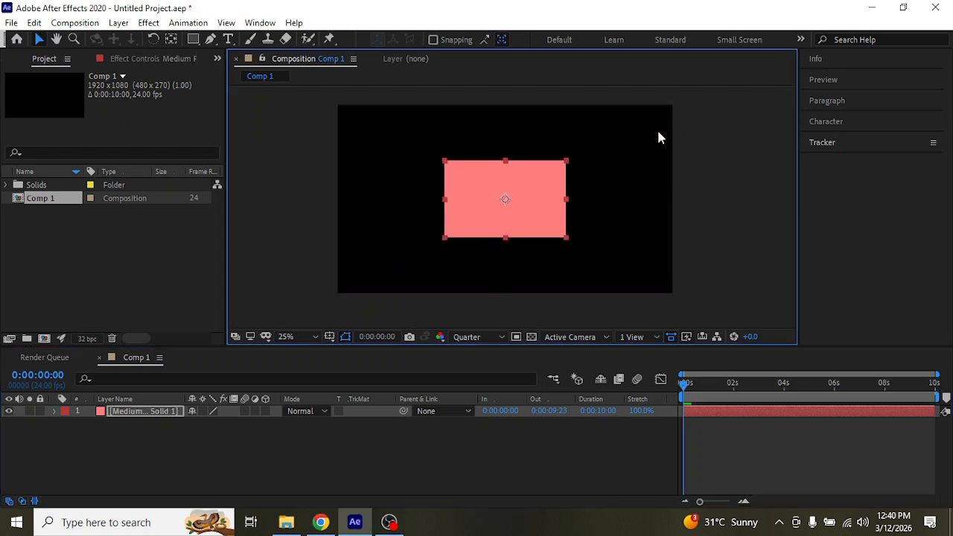
{"action": "left_click", "coordinate": [659, 125]}
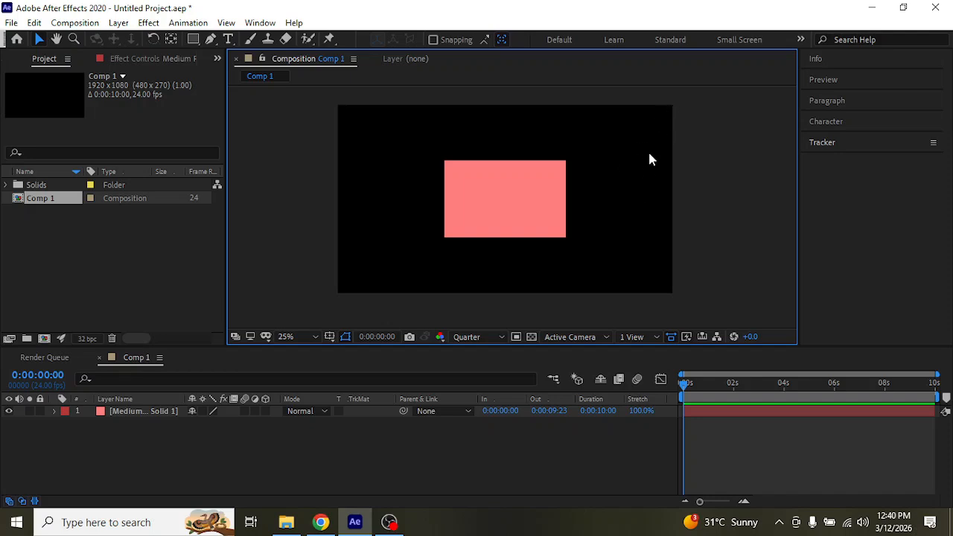
{"action": "left_click_drag", "start_coordinate": [509, 205], "coordinate": [426, 166]}
{"action": "left_click_drag", "start_coordinate": [482, 124], "coordinate": [423, 154]}
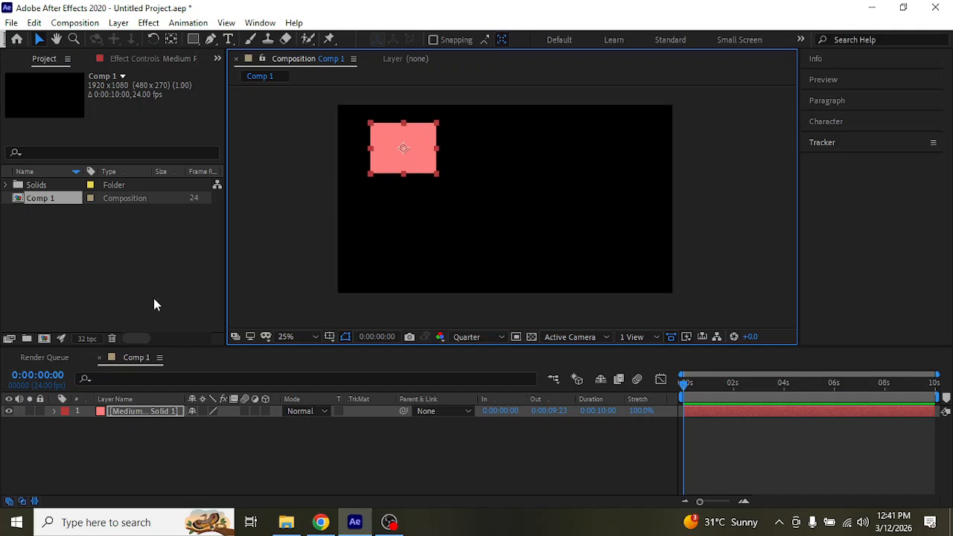
Step: Expand the solid's Transform properties, go through opacity, rotation, scale, position and anchor point, and try out the rotation
{"action": "left_click", "coordinate": [55, 414]}
{"action": "left_click", "coordinate": [55, 412]}
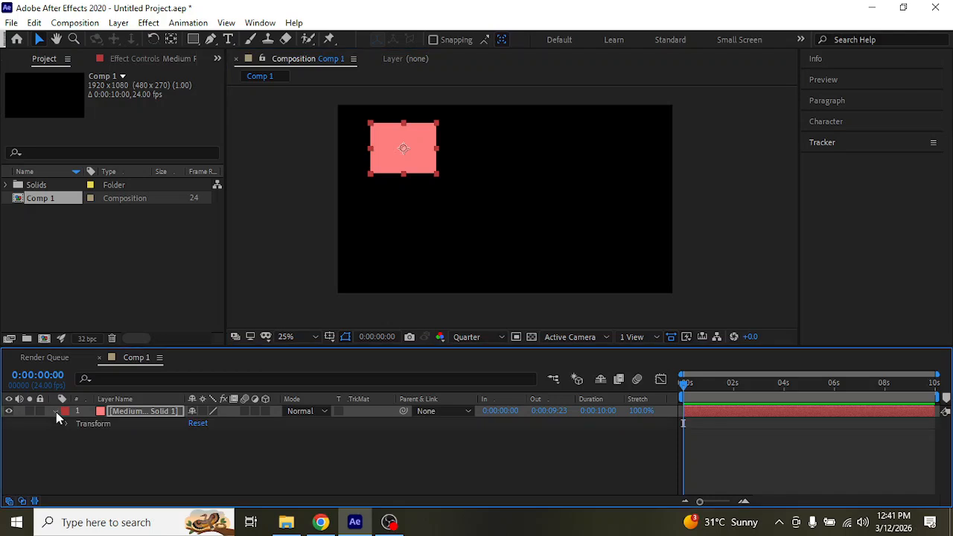
{"action": "left_click", "coordinate": [66, 423]}
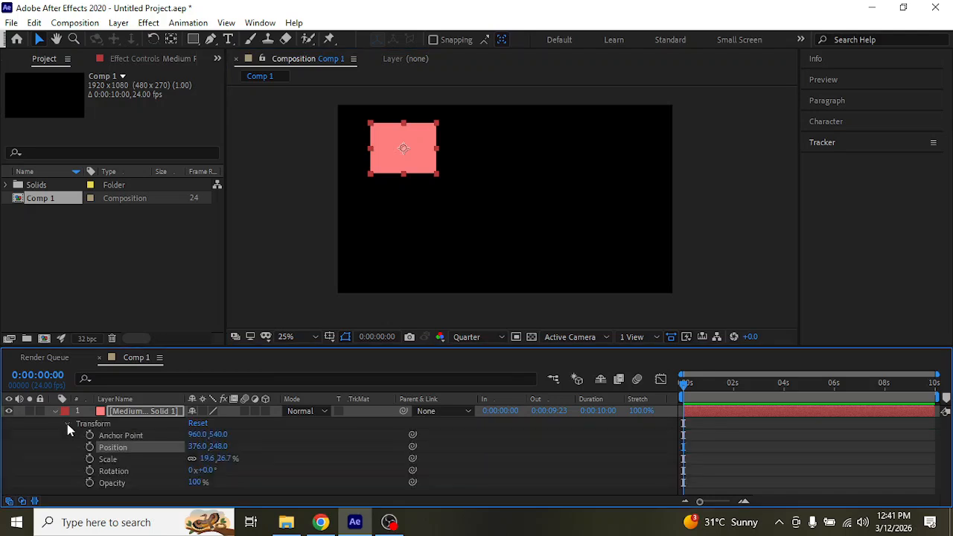
{"action": "left_click", "coordinate": [120, 485]}
{"action": "left_click", "coordinate": [127, 472]}
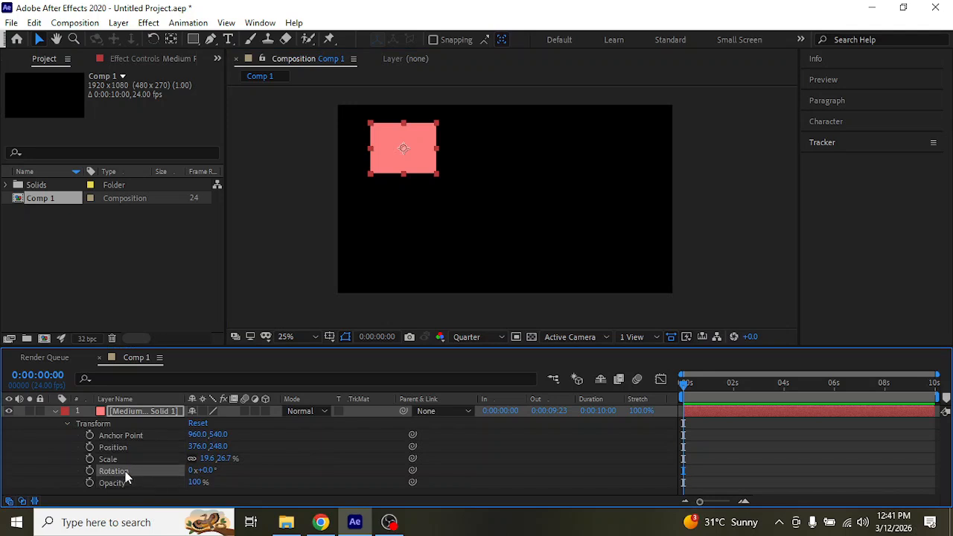
{"action": "left_click", "coordinate": [116, 459]}
{"action": "left_click", "coordinate": [131, 446]}
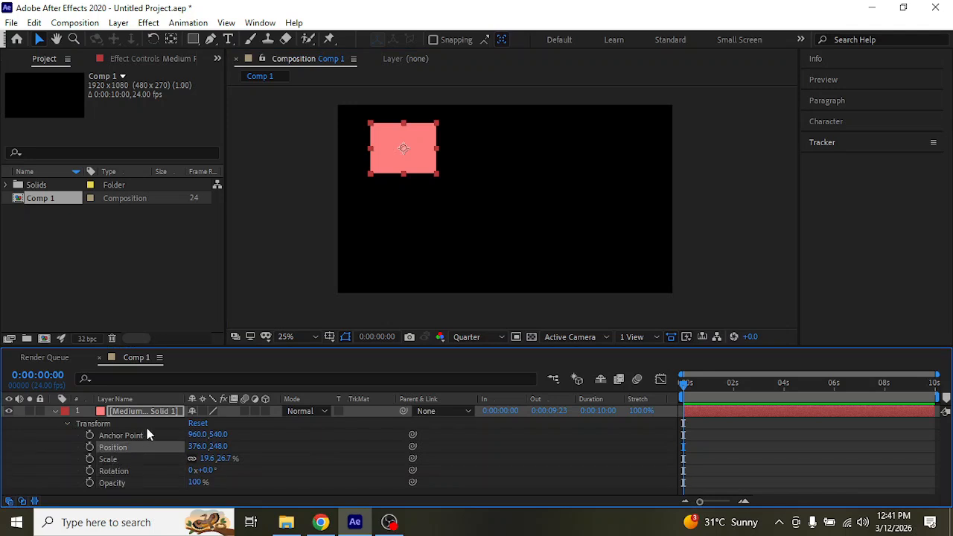
{"action": "left_click", "coordinate": [147, 435]}
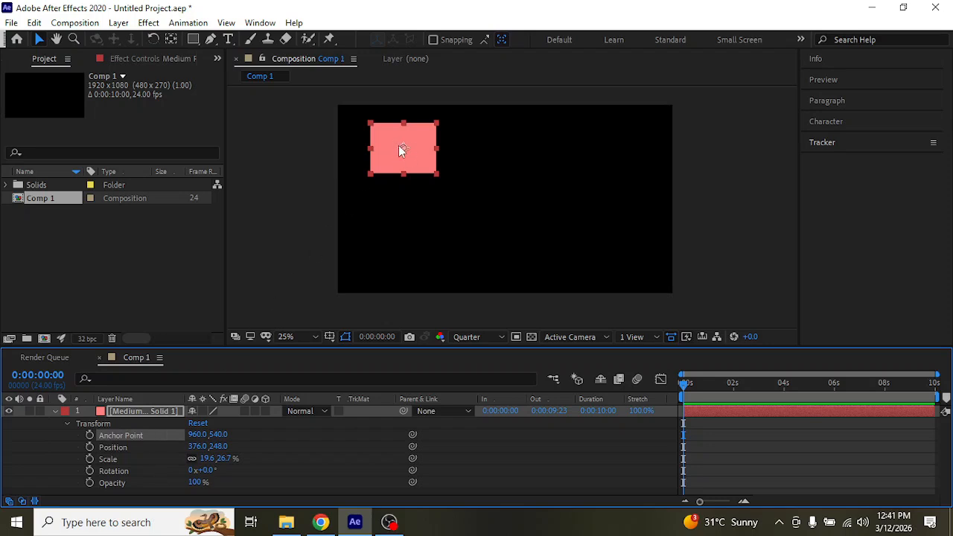
{"action": "left_click_drag", "start_coordinate": [206, 471], "coordinate": [222, 487]}
Step: Move the solid's anchor point close to its upper-left corner with the Pan Behind tool, at about 143, 135
{"action": "left_click", "coordinate": [173, 43]}
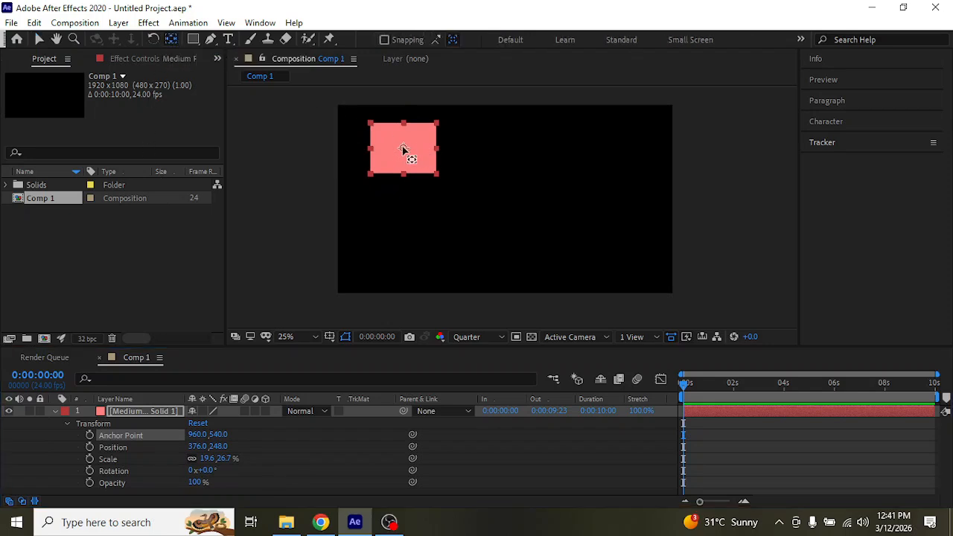
{"action": "left_click_drag", "start_coordinate": [410, 150], "coordinate": [378, 131]}
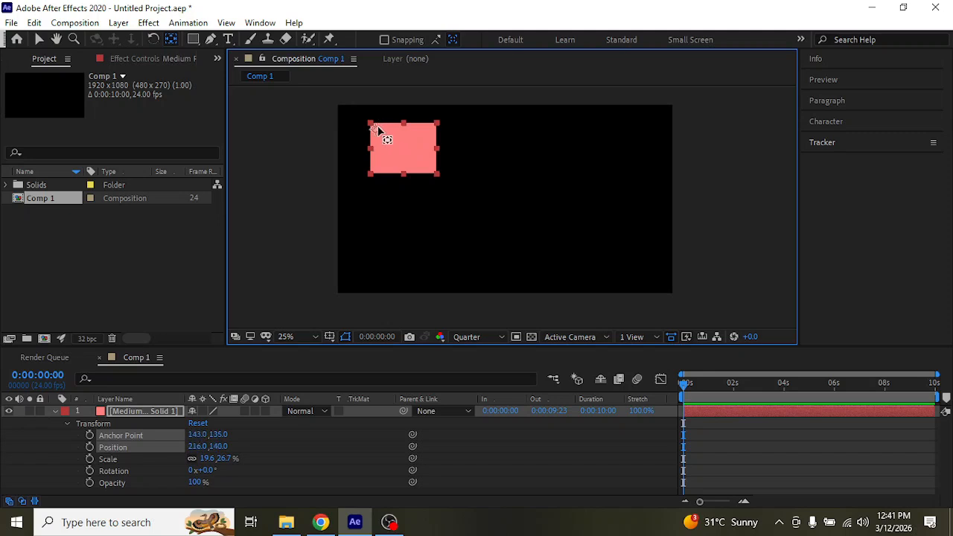
{"action": "left_click", "coordinate": [39, 39]}
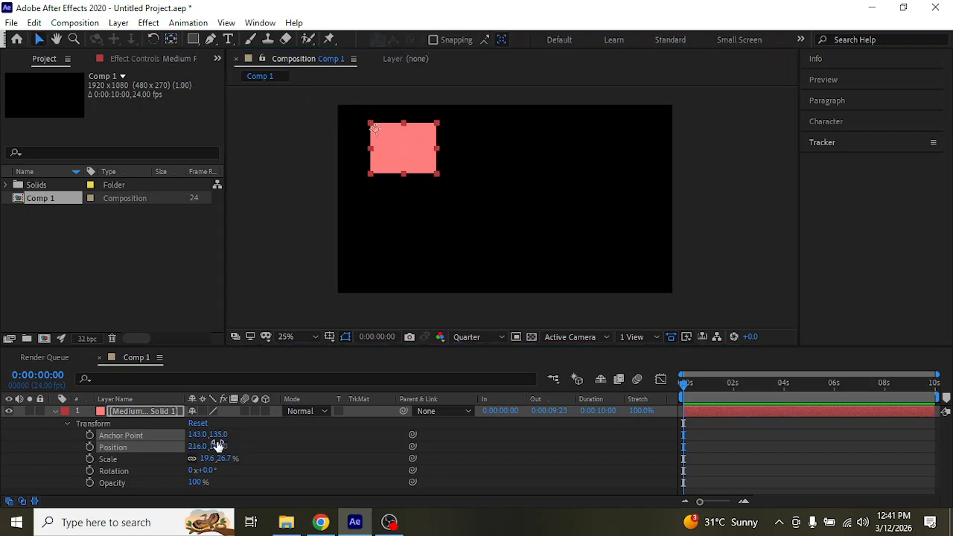
Step: Set the solid's vertical position to 78, try rotating it around the corner anchor point, and undo the rotation
{"action": "left_click_drag", "start_coordinate": [217, 446], "coordinate": [193, 450]}
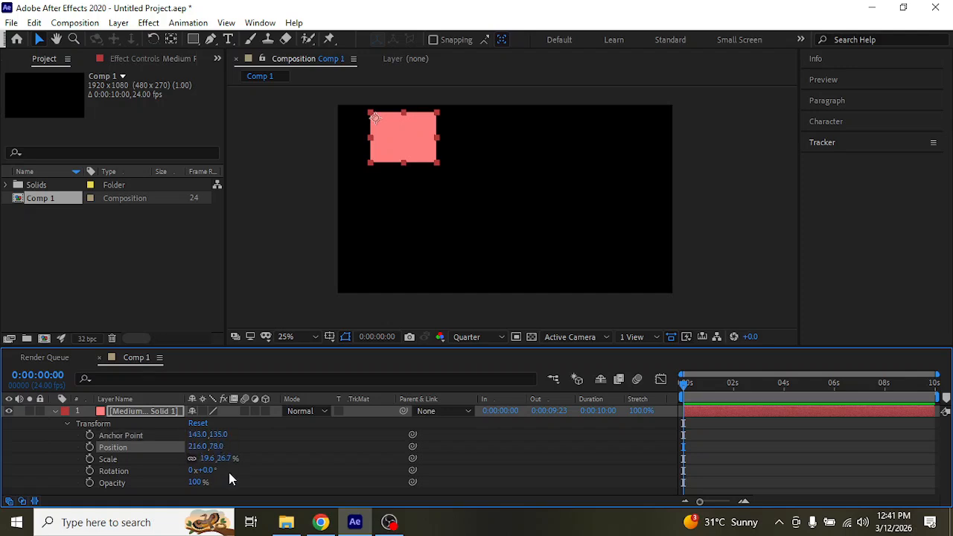
{"action": "mouse_move", "coordinate": [205, 470]}
{"action": "left_mouse_down"}
{"action": "mouse_move", "coordinate": [248, 469]}
{"action": "mouse_move", "coordinate": [192, 476]}
{"action": "left_mouse_up"}
{"action": "key", "text": "ctrl+z"}
Step: Shift the anchor point again with the Pan Behind tool, recentre it on the solid at 960, 540, and deselect the layer
{"action": "left_click", "coordinate": [170, 38]}
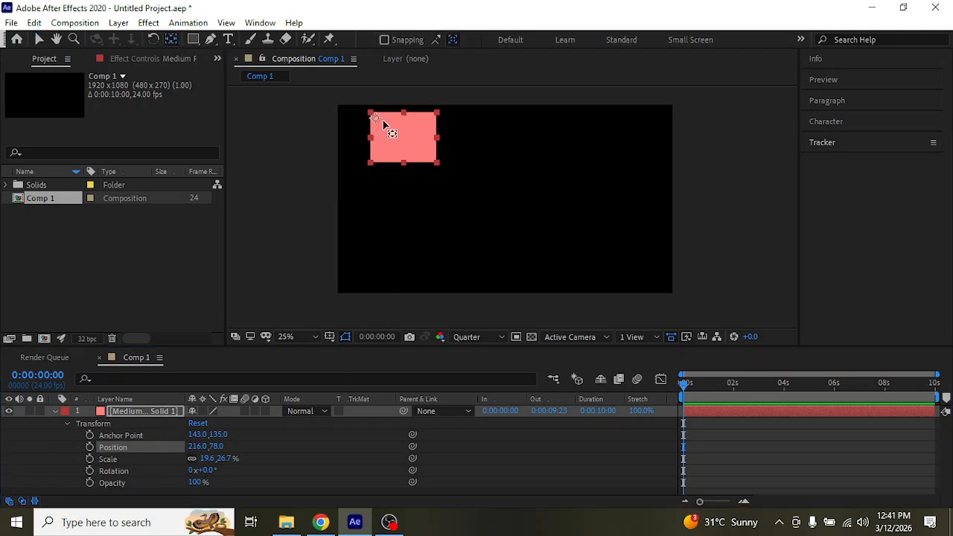
{"action": "mouse_move", "coordinate": [380, 120]}
{"action": "left_mouse_down"}
{"action": "mouse_move", "coordinate": [404, 142]}
{"action": "mouse_move", "coordinate": [393, 145]}
{"action": "mouse_move", "coordinate": [379, 124]}
{"action": "left_mouse_up"}
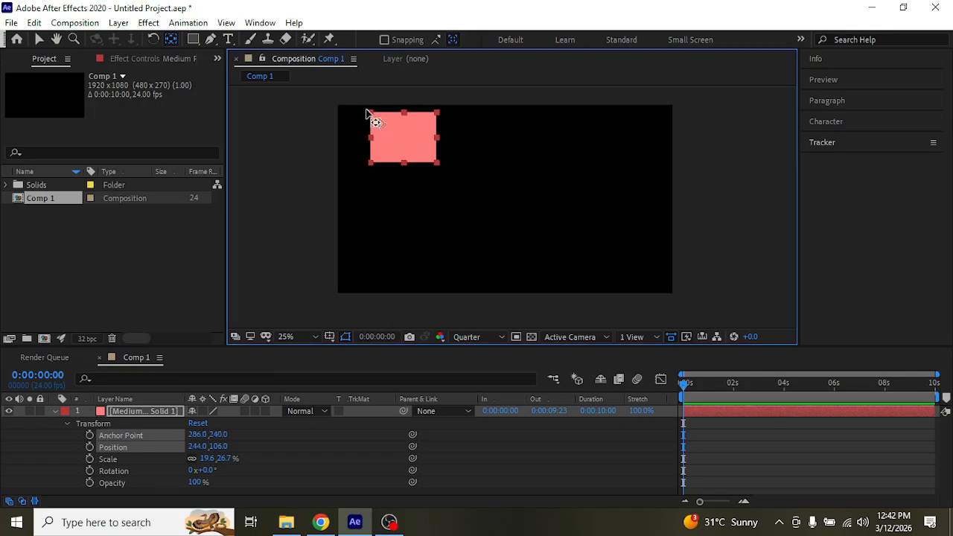
{"action": "double_click", "coordinate": [174, 43]}
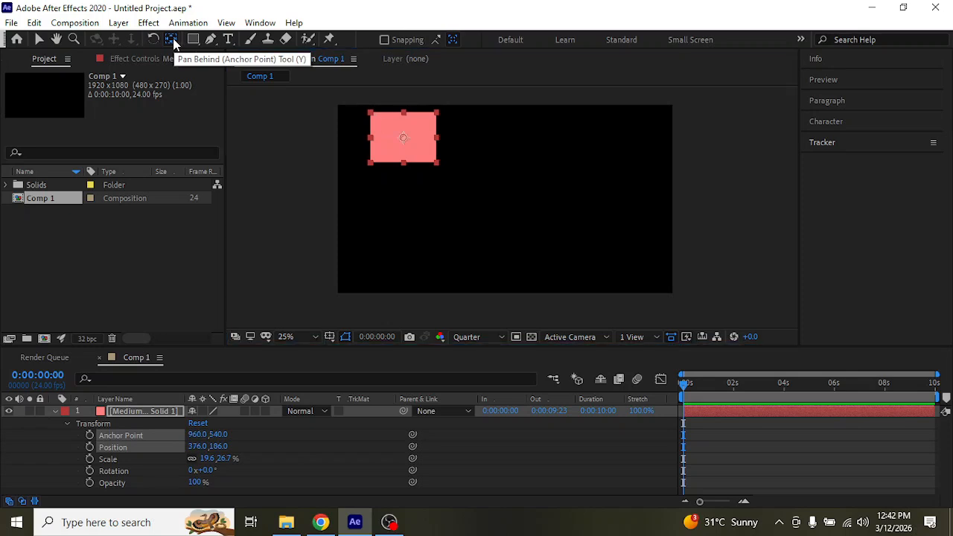
{"action": "left_click", "coordinate": [38, 39]}
{"action": "left_click", "coordinate": [46, 446]}
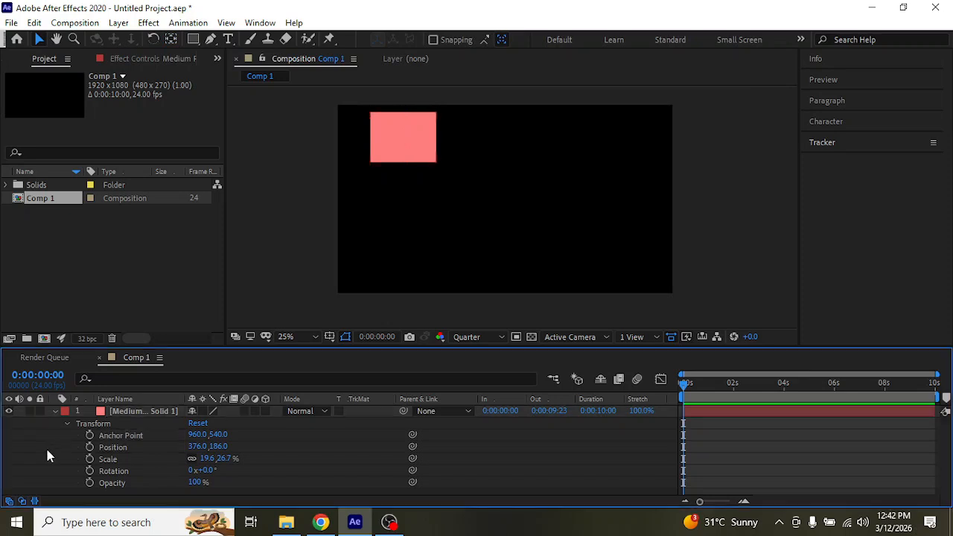
Step: Place the solid in the upper left at about 266, 205 and start Position keyframing at 0:00:00:00
{"action": "left_click", "coordinate": [153, 446]}
{"action": "left_click_drag", "start_coordinate": [200, 446], "coordinate": [419, 415]}
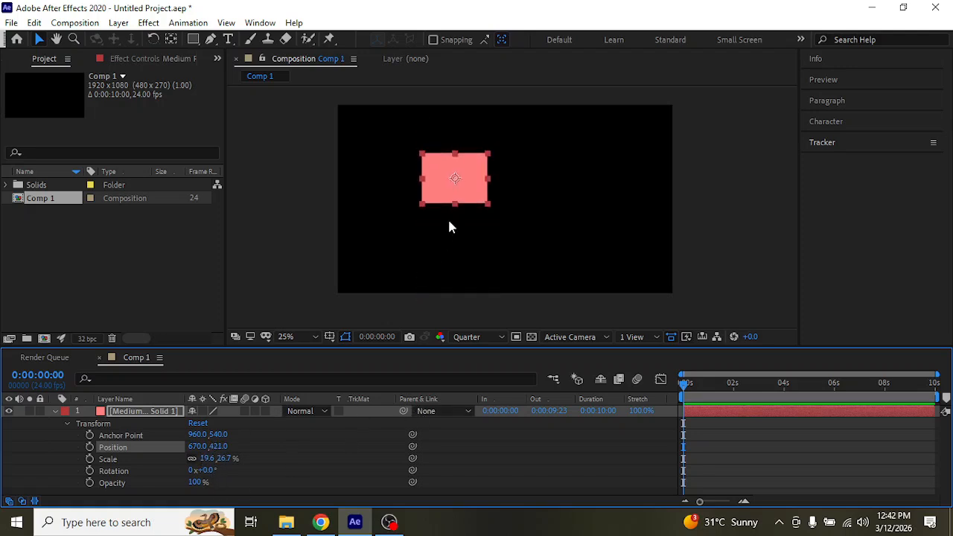
{"action": "left_click_drag", "start_coordinate": [465, 171], "coordinate": [390, 131]}
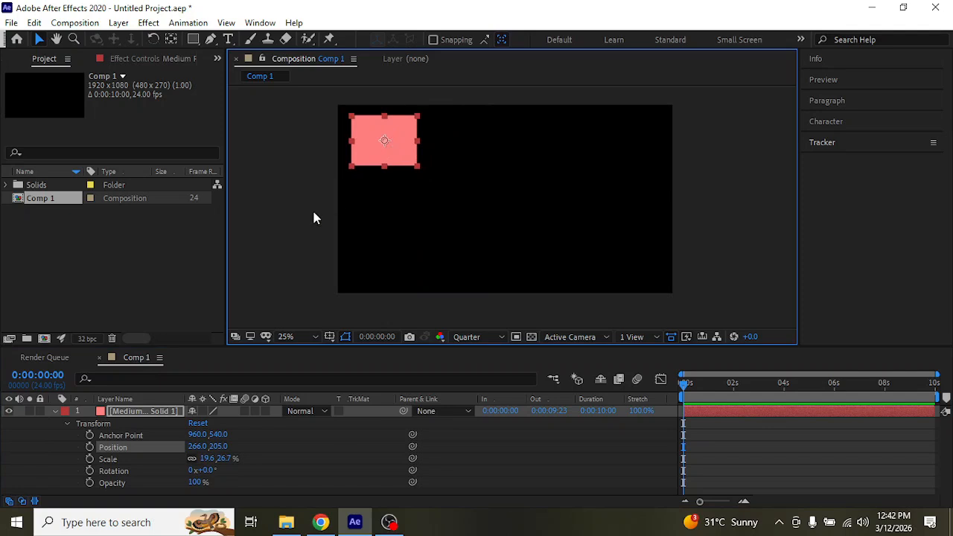
{"action": "left_click", "coordinate": [90, 447]}
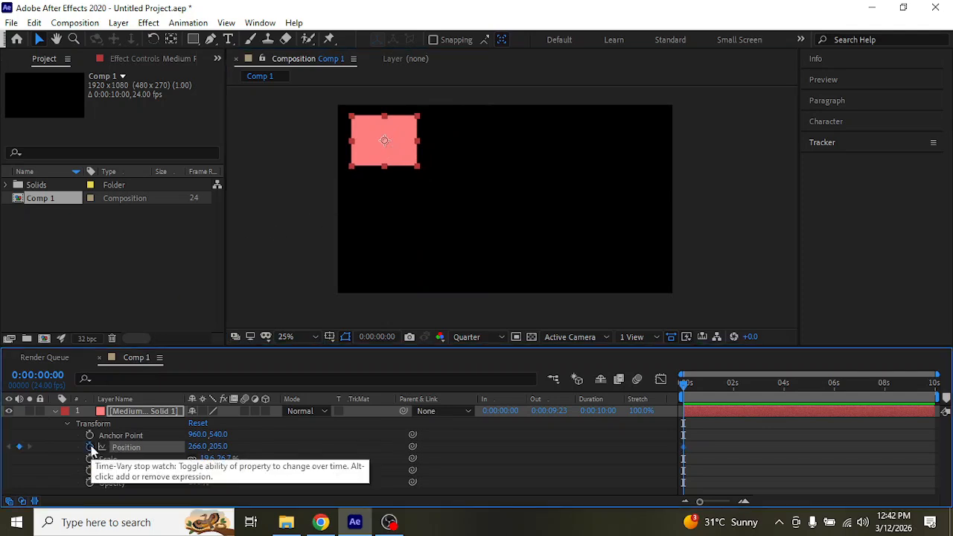
Step: Add a Position keyframe at 0:00:00:14 by moving the solid to the lower right, at about 1378, 761
{"action": "left_click", "coordinate": [697, 384]}
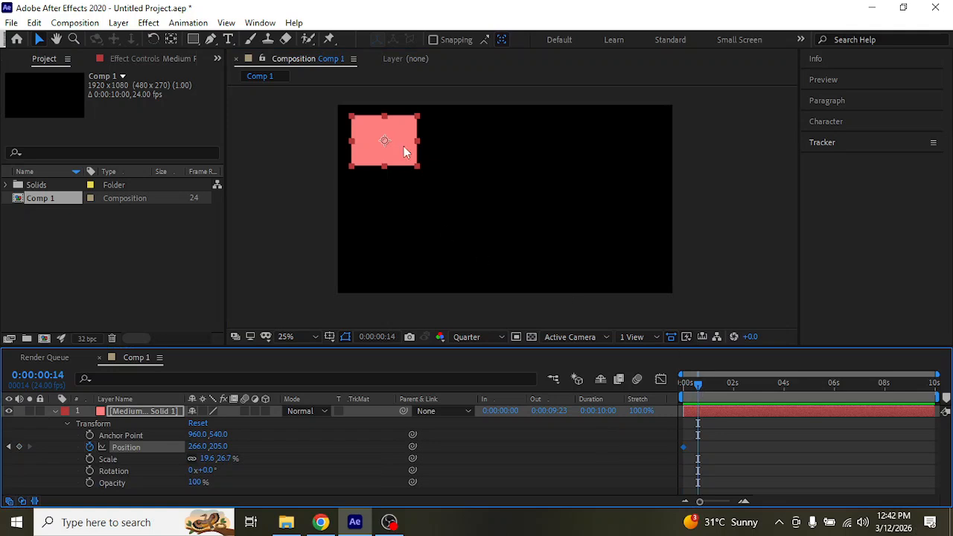
{"action": "left_click_drag", "start_coordinate": [395, 141], "coordinate": [589, 238]}
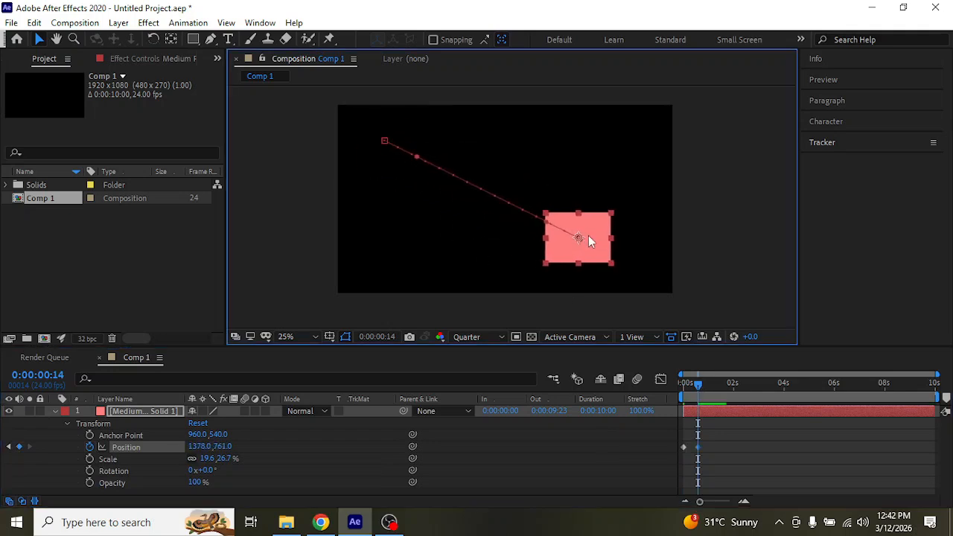
{"action": "left_click_drag", "start_coordinate": [698, 384], "coordinate": [712, 402]}
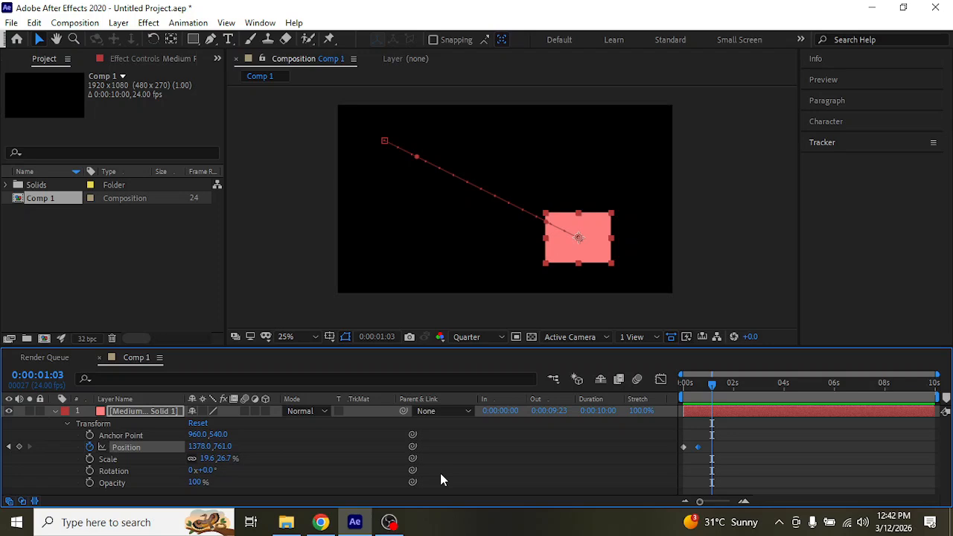
Step: Add Position keyframes with the solid in the upper right just before one second and in the lower left, about 458, 873, at 0:00:01:09
{"action": "left_click", "coordinate": [710, 386]}
{"action": "left_click_drag", "start_coordinate": [710, 386], "coordinate": [706, 385]}
{"action": "left_click_drag", "start_coordinate": [596, 227], "coordinate": [429, 248]}
{"action": "left_click", "coordinate": [719, 386]}
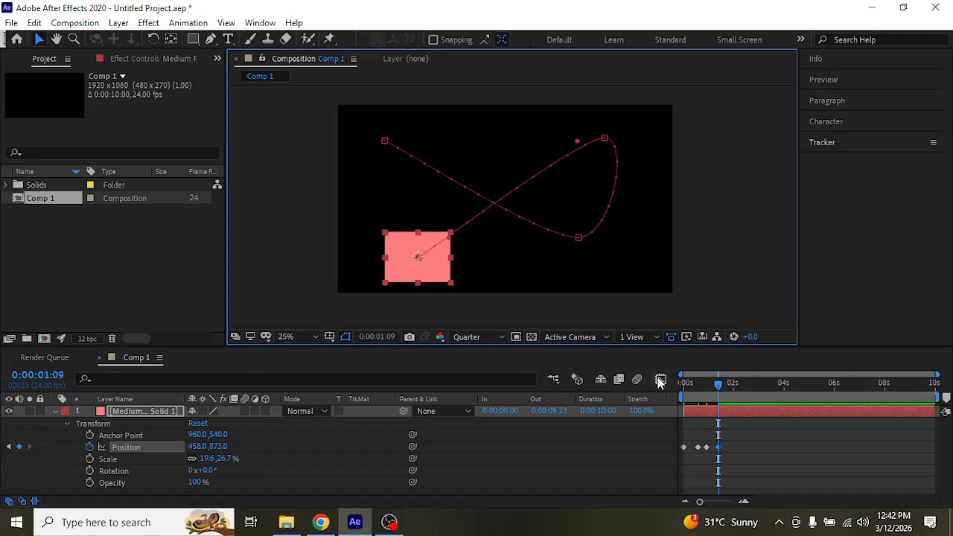
{"action": "left_click", "coordinate": [718, 386]}
{"action": "left_click_drag", "start_coordinate": [719, 386], "coordinate": [719, 408]}
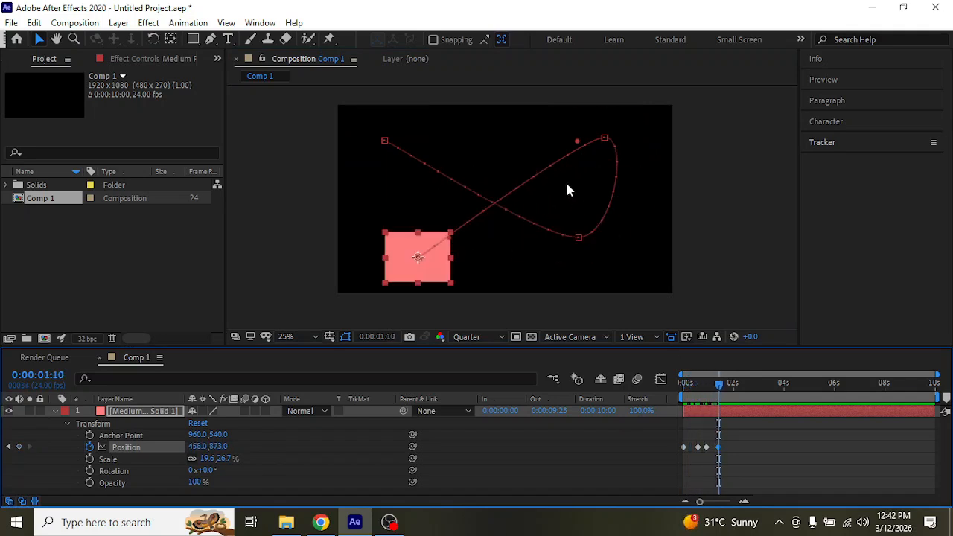
{"action": "scroll", "coordinate": [490, 182], "scroll_direction": "up", "scroll_amount": 2}
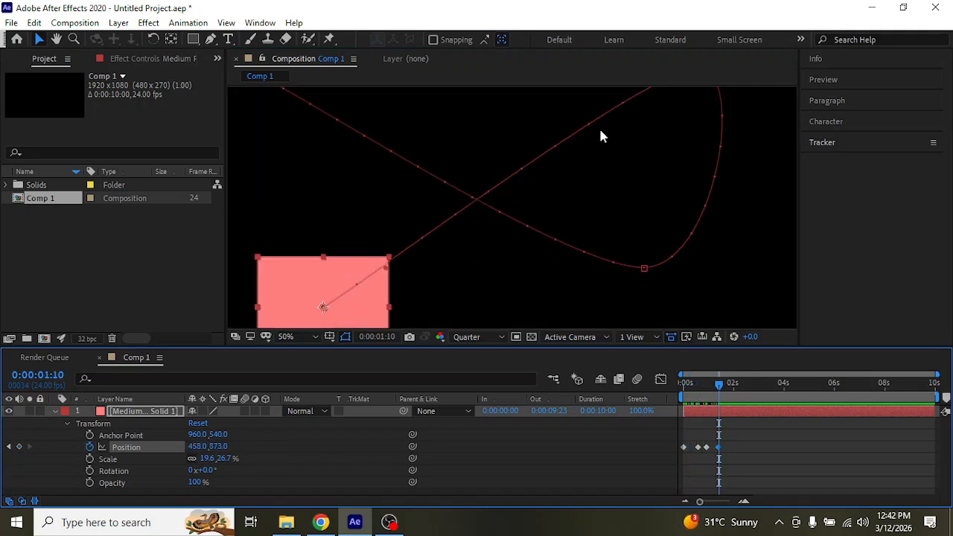
{"action": "left_click_drag", "start_coordinate": [577, 193], "coordinate": [563, 244]}
{"action": "scroll", "coordinate": [589, 240], "scroll_direction": "down", "scroll_amount": 2}
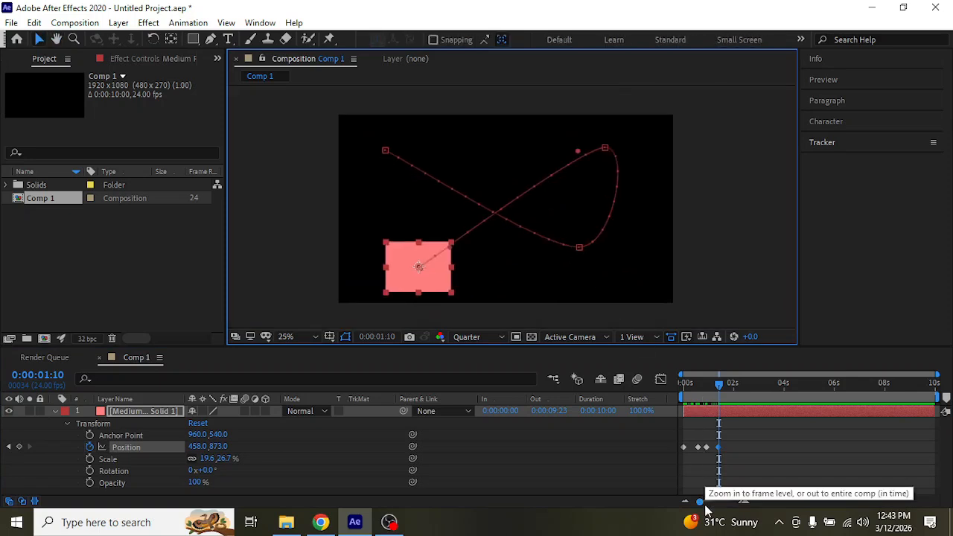
Step: Move the solid's second Position keyframe slightly earlier and select the third one at 0:00:00:22
{"action": "left_click", "coordinate": [299, 214]}
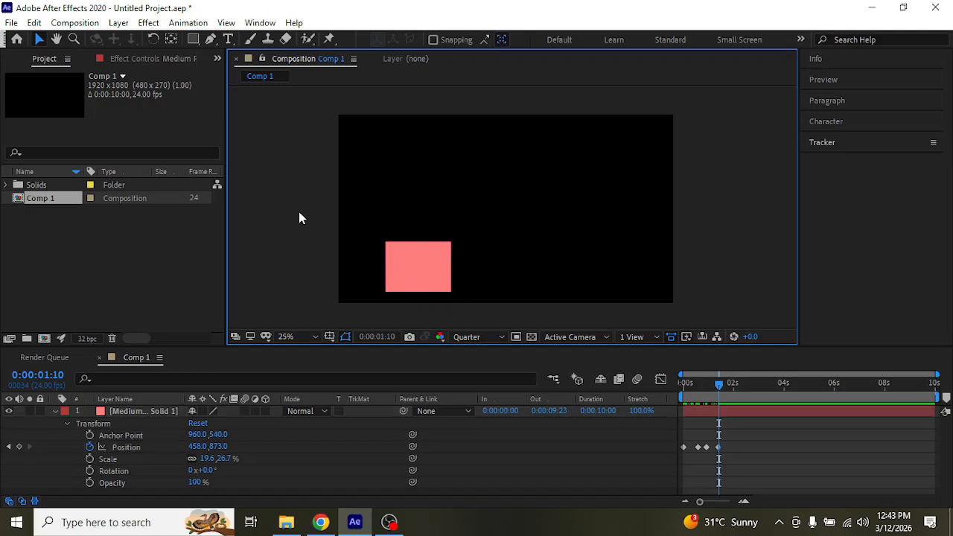
{"action": "left_click", "coordinate": [406, 268]}
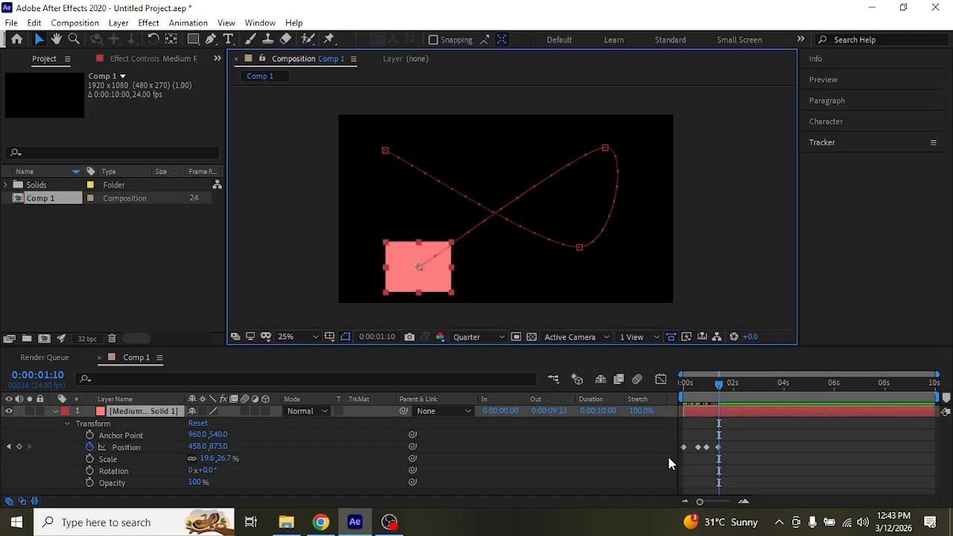
{"action": "left_click_drag", "start_coordinate": [698, 446], "coordinate": [693, 447]}
{"action": "left_click", "coordinate": [706, 446]}
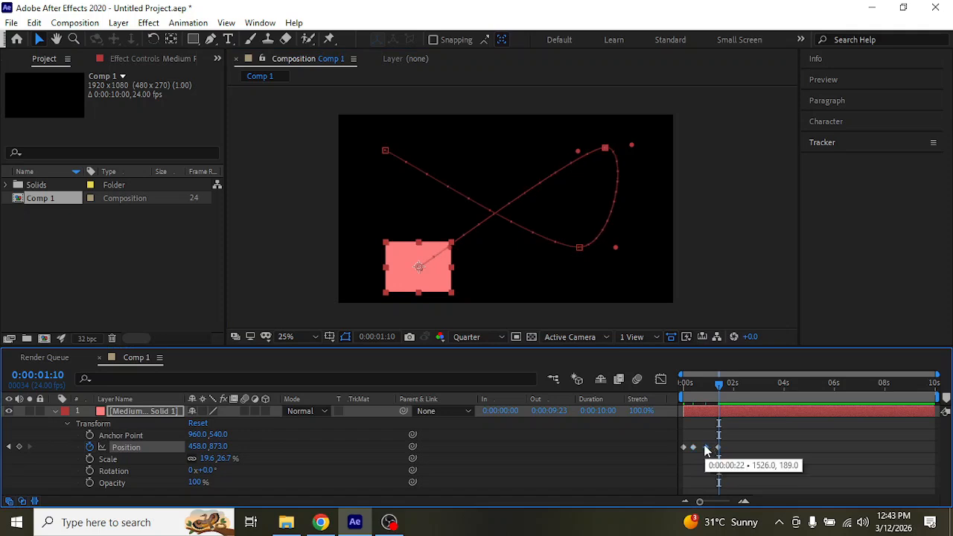
Step: Scrub back and forth through the solid's Position animation and return the playhead to 0:00:00:00
{"action": "left_click_drag", "start_coordinate": [718, 402], "coordinate": [690, 413]}
{"action": "left_click_drag", "start_coordinate": [700, 416], "coordinate": [717, 422]}
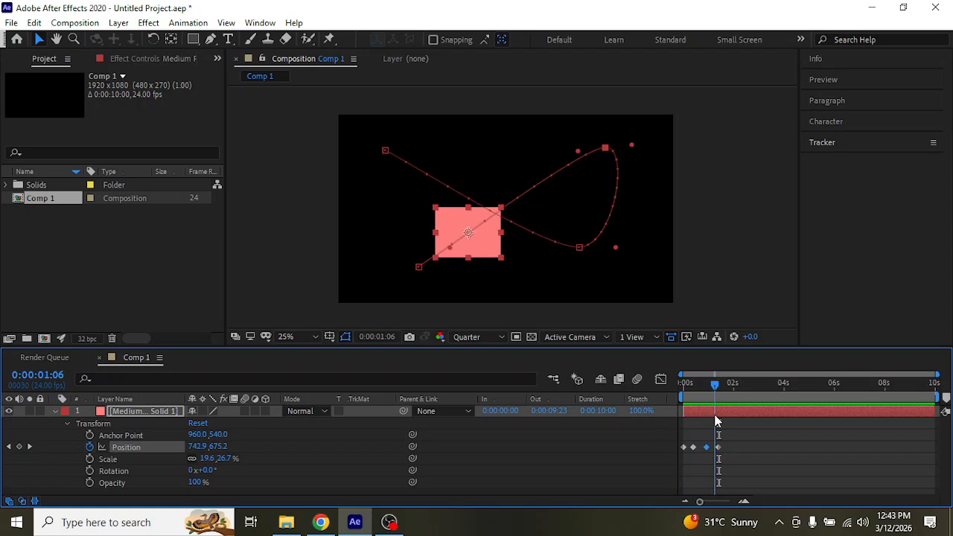
{"action": "left_click_drag", "start_coordinate": [716, 422], "coordinate": [669, 429]}
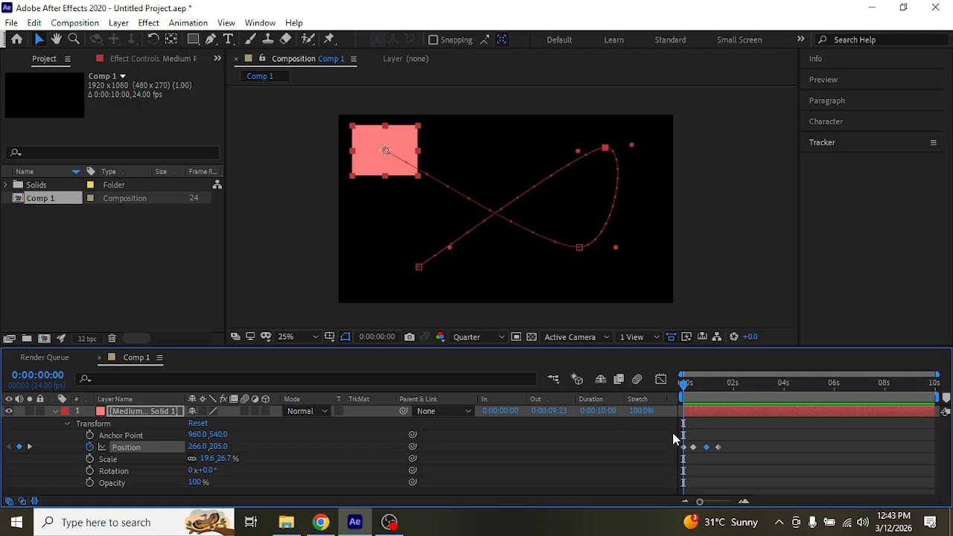
Step: Shift the last three Position keyframes to around the four-second mark and preview the slower motion
{"action": "left_click_drag", "start_coordinate": [744, 435], "coordinate": [776, 452]}
{"action": "key", "text": "space"}
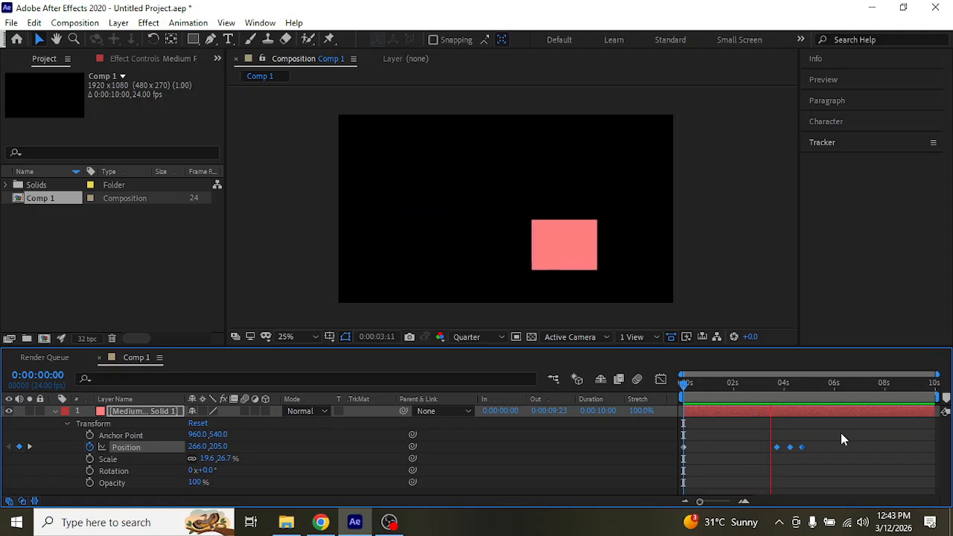
{"action": "key", "text": "space"}
Step: Move the last three Position keyframes back within the first two seconds and return the playhead to 0:00:00:00
{"action": "left_click_drag", "start_coordinate": [838, 432], "coordinate": [692, 465]}
{"action": "left_click", "coordinate": [693, 466]}
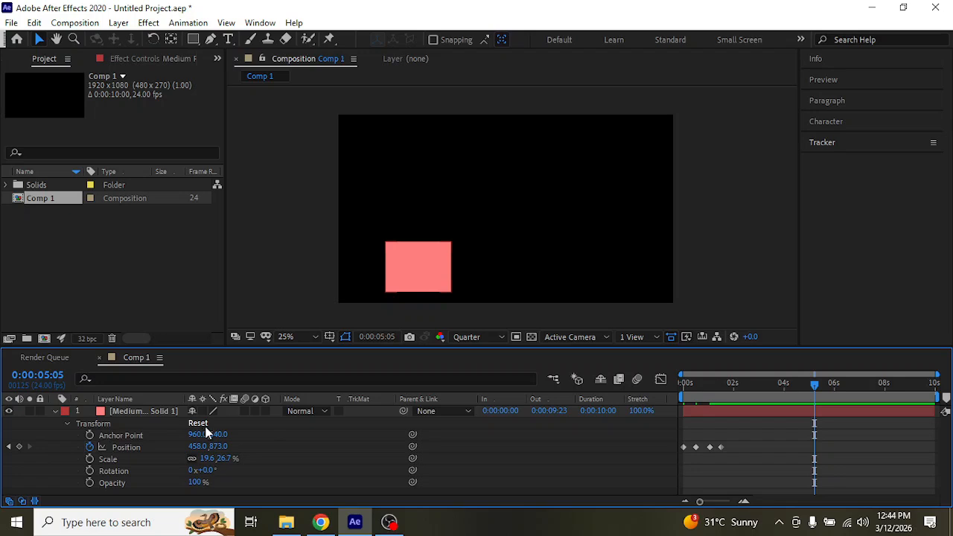
{"action": "left_click_drag", "start_coordinate": [726, 382], "coordinate": [651, 412]}
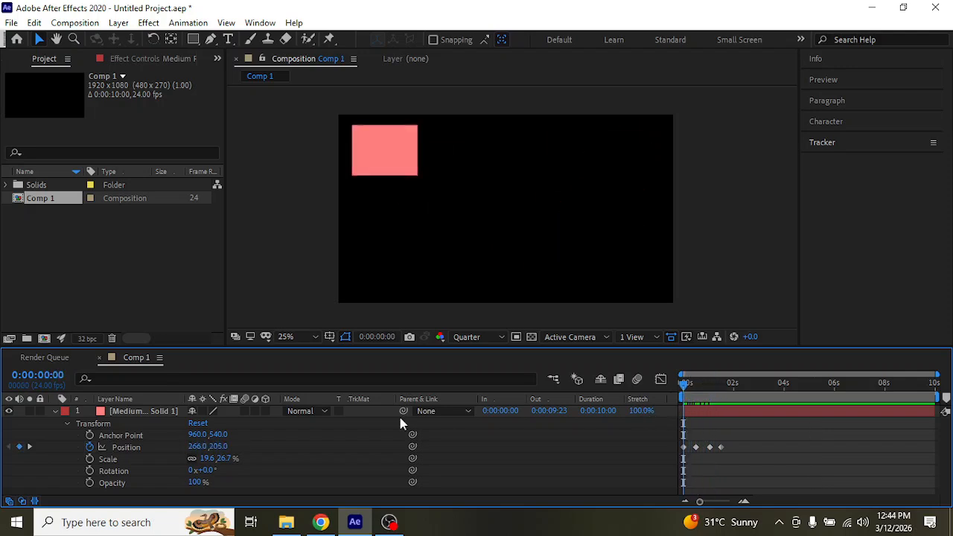
Step: Clear the Position keyframes and redo the solid's transform from reset, at about 12.5, 23.7% scale and position 212, 180
{"action": "left_click", "coordinate": [88, 449]}
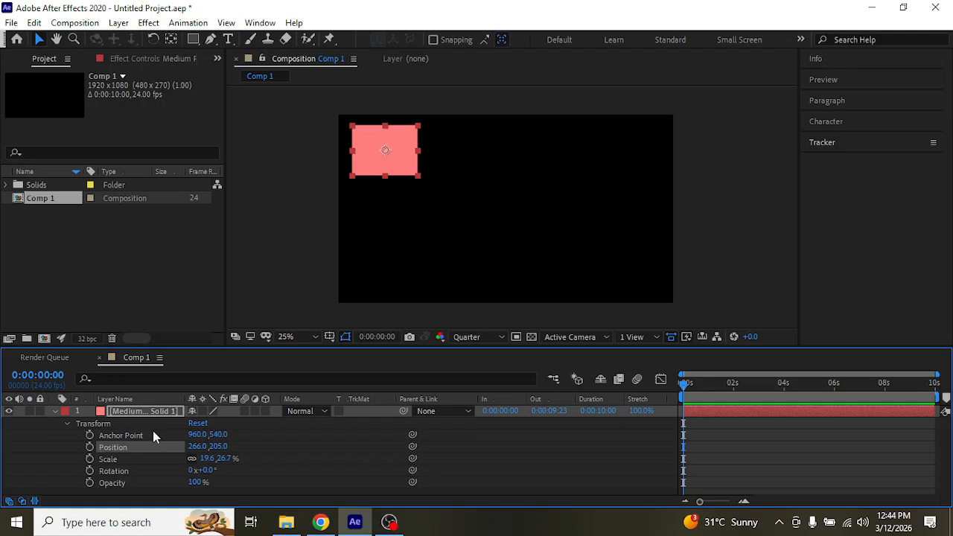
{"action": "left_click", "coordinate": [197, 424]}
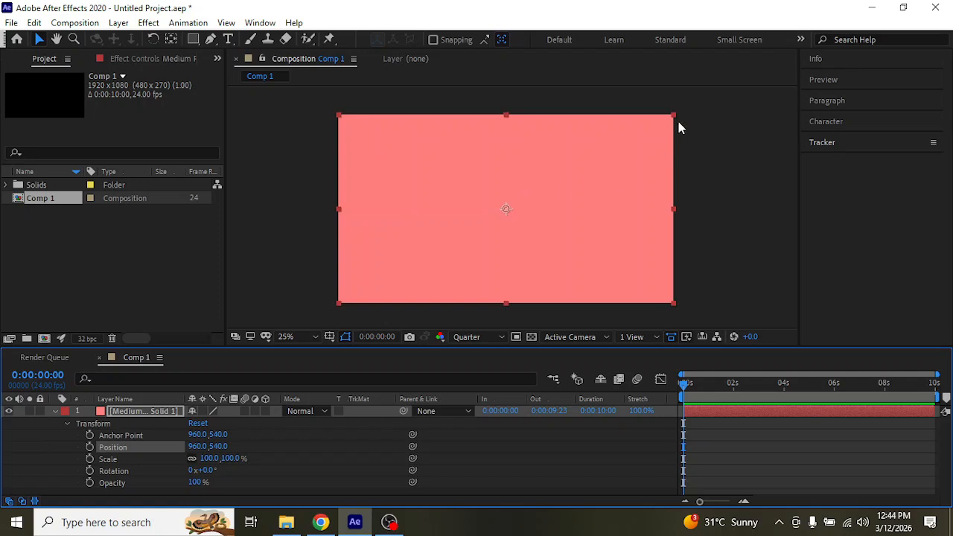
{"action": "left_click_drag", "start_coordinate": [673, 115], "coordinate": [383, 141]}
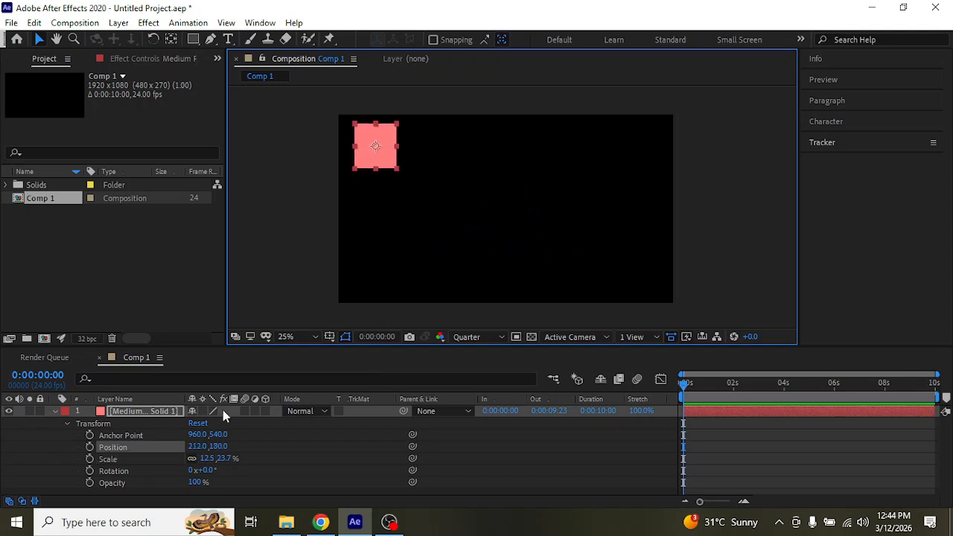
Step: Keyframe Position from 0:00:00:00 to 1612, 868 at 0:00:00:19 and 1660, 256 at 0:00:02:00, and return the playhead to the start
{"action": "left_click", "coordinate": [90, 447]}
{"action": "left_click", "coordinate": [703, 387]}
{"action": "left_click_drag", "start_coordinate": [376, 144], "coordinate": [627, 156]}
{"action": "left_click", "coordinate": [734, 384]}
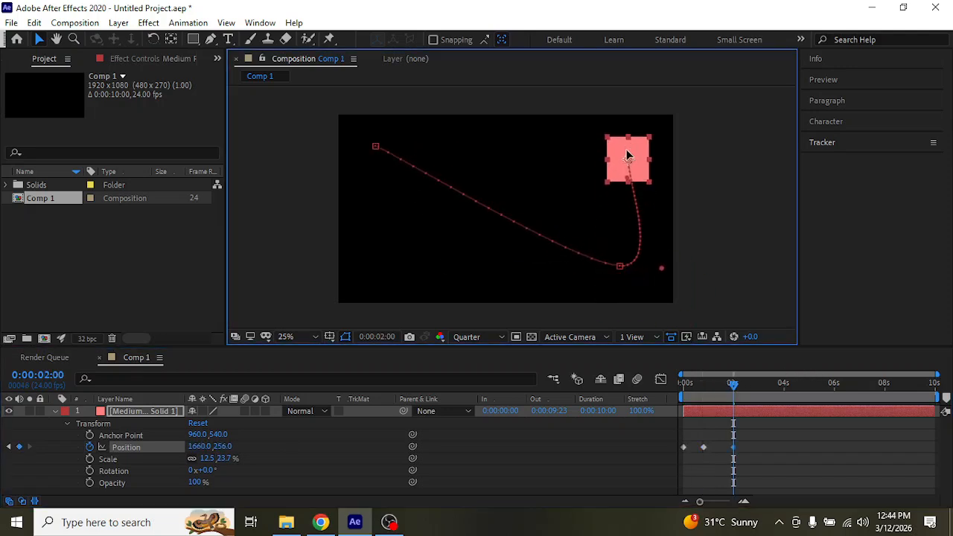
{"action": "left_click", "coordinate": [704, 386]}
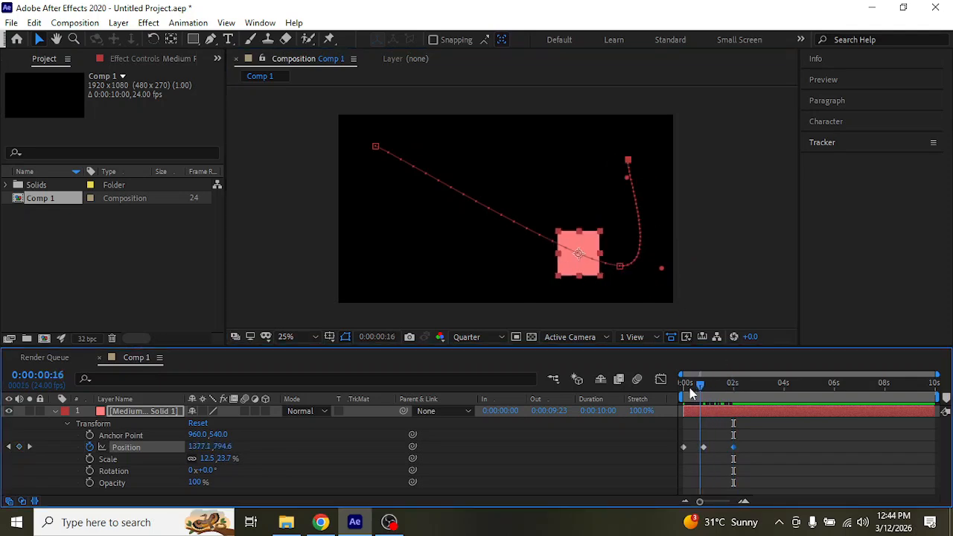
{"action": "left_click_drag", "start_coordinate": [695, 385], "coordinate": [628, 398]}
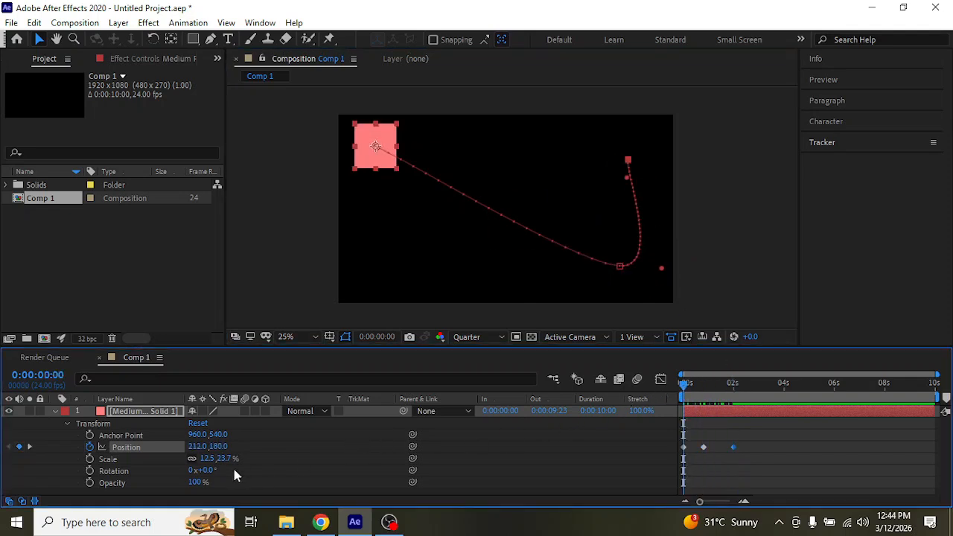
Step: Delete all the Position keyframes with the playhead at 0:00:00:00, and undo the deletions
{"action": "left_click_drag", "start_coordinate": [798, 420], "coordinate": [689, 460]}
{"action": "key", "text": "Delete"}
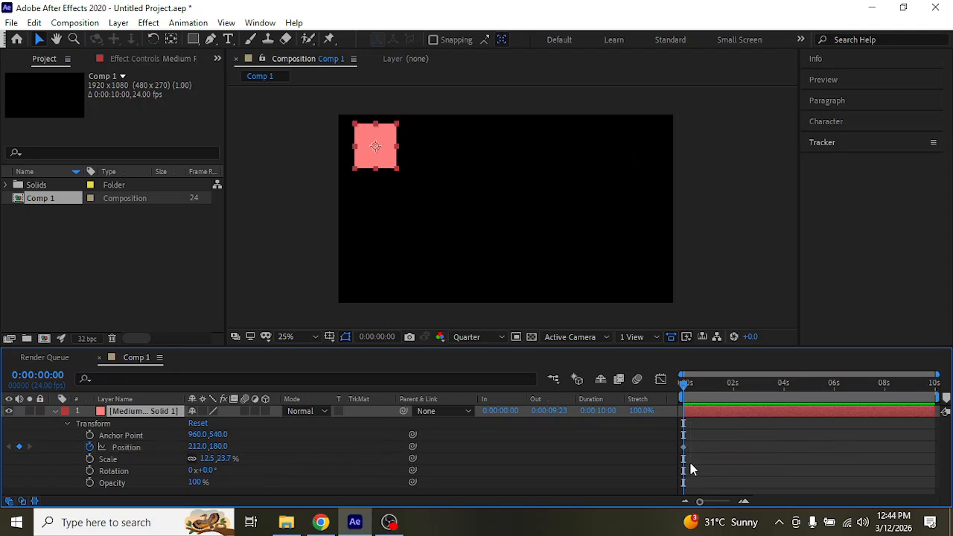
{"action": "left_click_drag", "start_coordinate": [711, 441], "coordinate": [672, 456]}
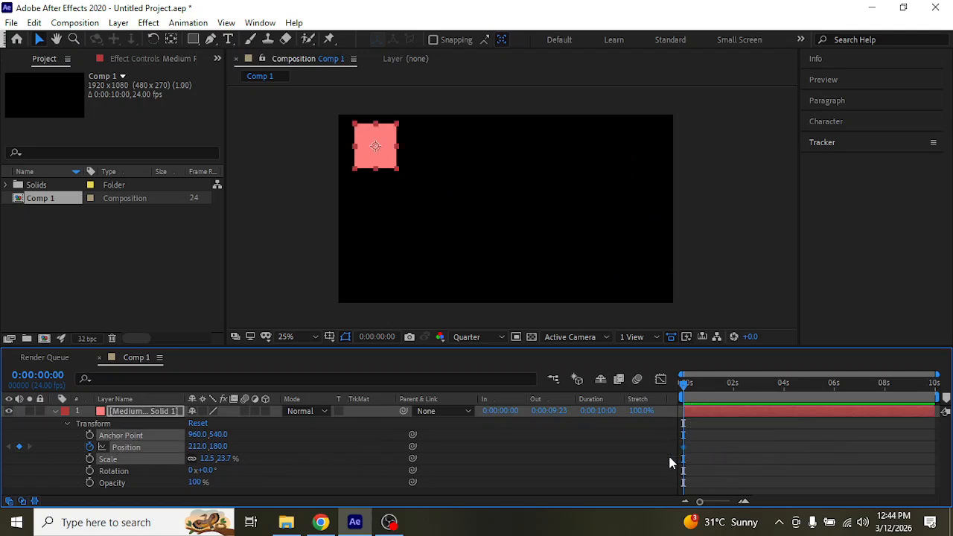
{"action": "key", "text": "Delete"}
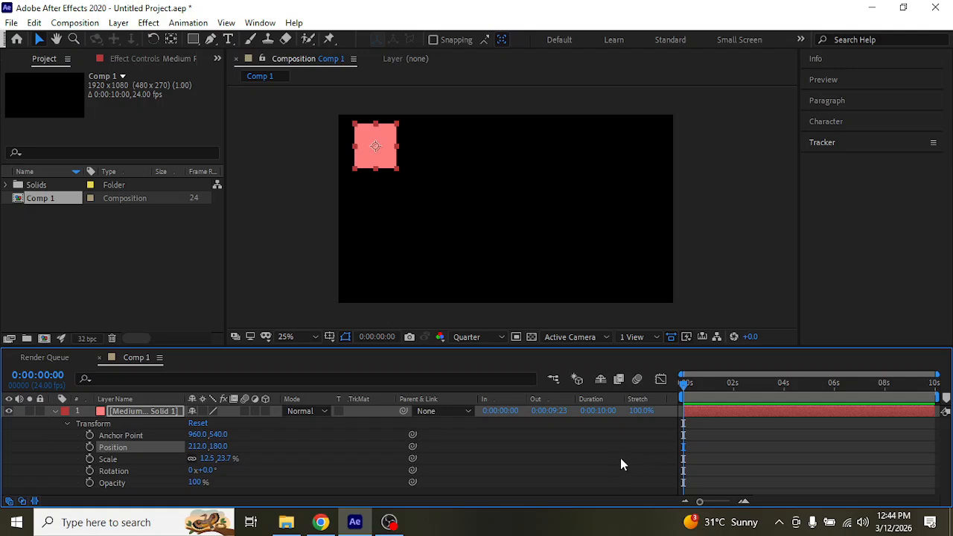
{"action": "key", "text": "ctrl+z"}
{"action": "key", "text": "ctrl+z"}
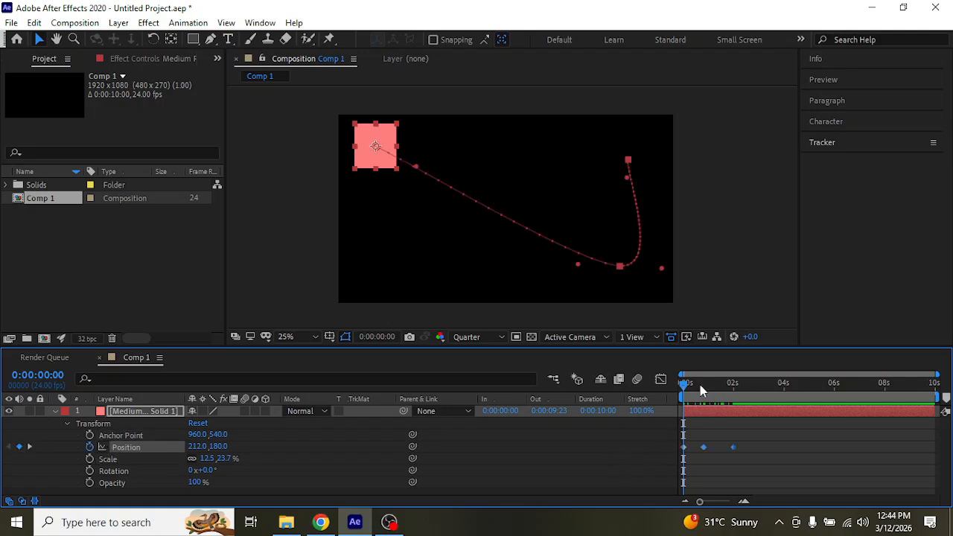
Step: Delete all the Position keyframes with the playhead at 0:00:00:19, check the solid at the start, and undo the deletion
{"action": "left_click_drag", "start_coordinate": [685, 384], "coordinate": [707, 392]}
{"action": "left_click_drag", "start_coordinate": [776, 431], "coordinate": [623, 460]}
{"action": "key", "text": "Delete"}
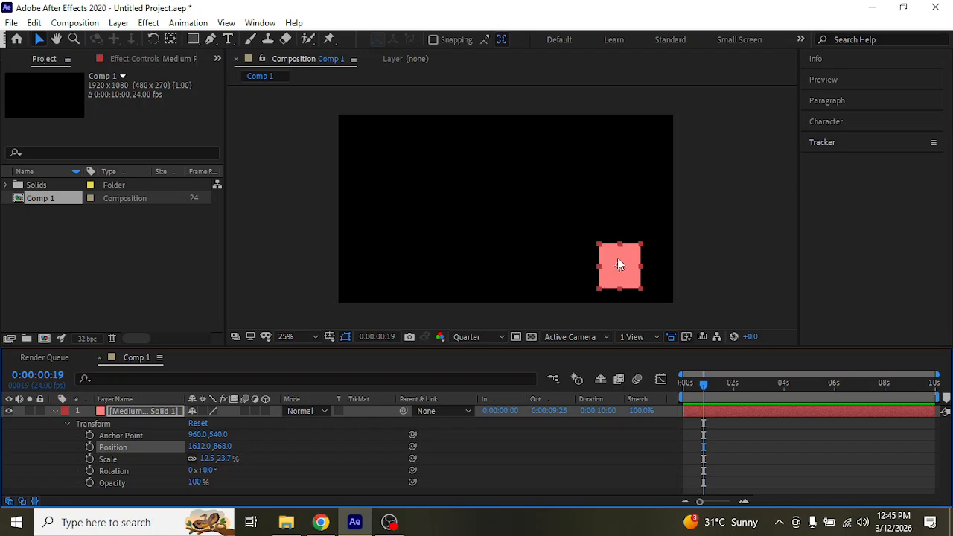
{"action": "left_click_drag", "start_coordinate": [703, 384], "coordinate": [684, 384]}
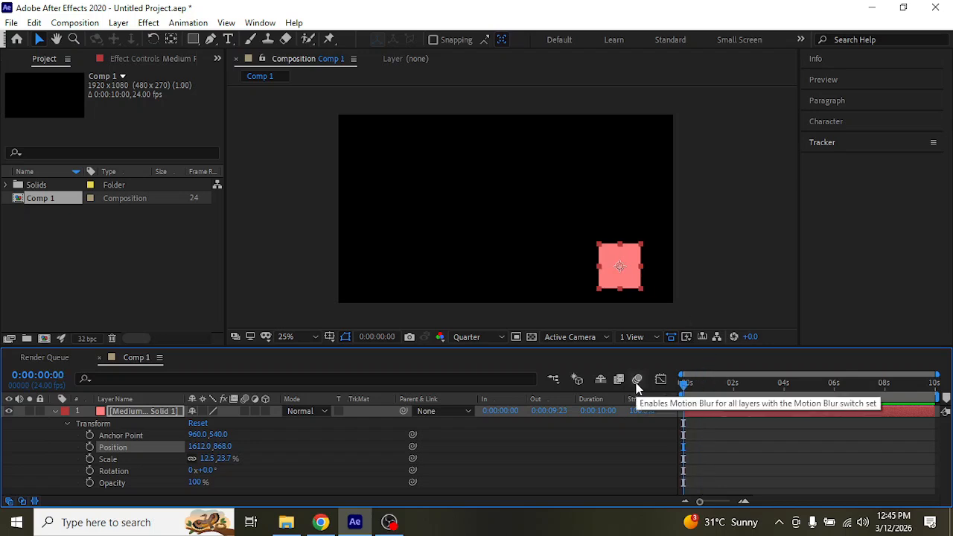
{"action": "key", "text": "ctrl+z"}
{"action": "key", "text": "ctrl+z"}
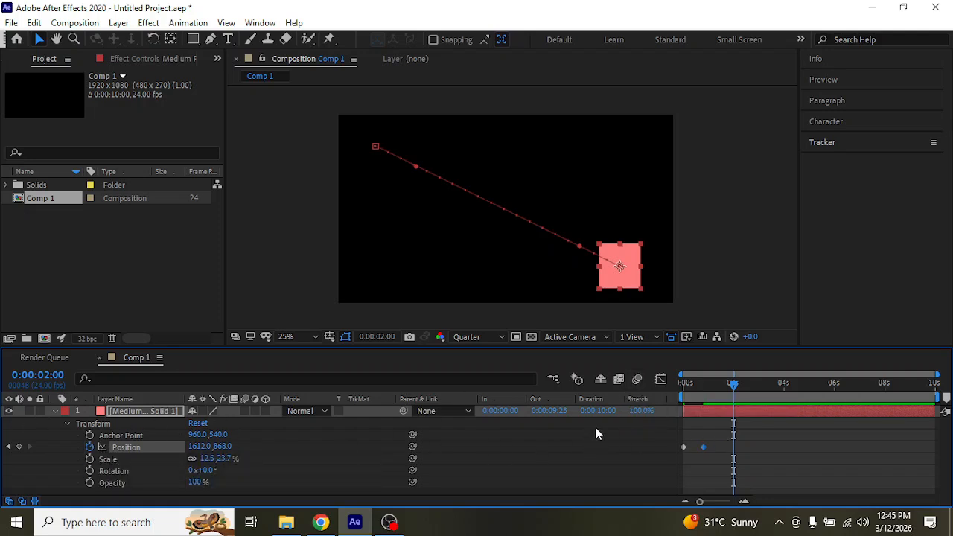
Step: Return the playhead to 0:00:00:00 and delete the remaining Position keyframes there
{"action": "left_click_drag", "start_coordinate": [696, 389], "coordinate": [679, 388]}
{"action": "left_click_drag", "start_coordinate": [717, 432], "coordinate": [618, 461]}
{"action": "key", "text": "Delete"}
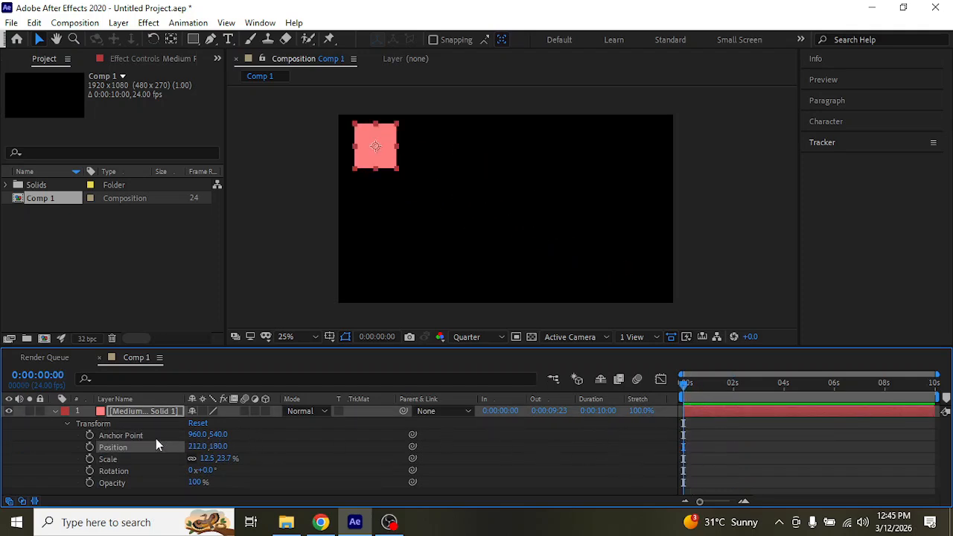
Step: Start Scale keyframing at 0:00:00:00 and add Scale keyframes of 59.4, 112.7% at 0:00:00:20 and 4.6, 8.7% at 0:00:01:13
{"action": "left_click", "coordinate": [108, 459]}
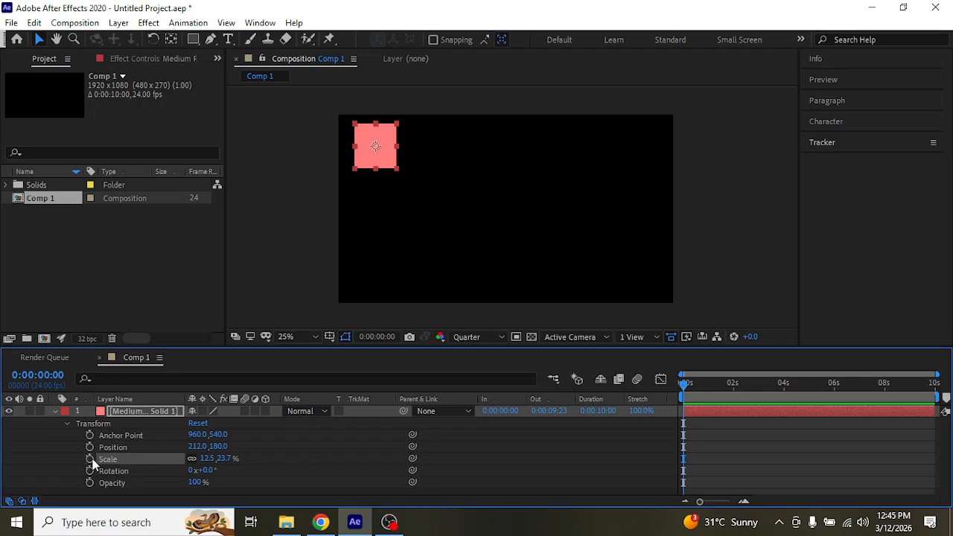
{"action": "left_click", "coordinate": [90, 458]}
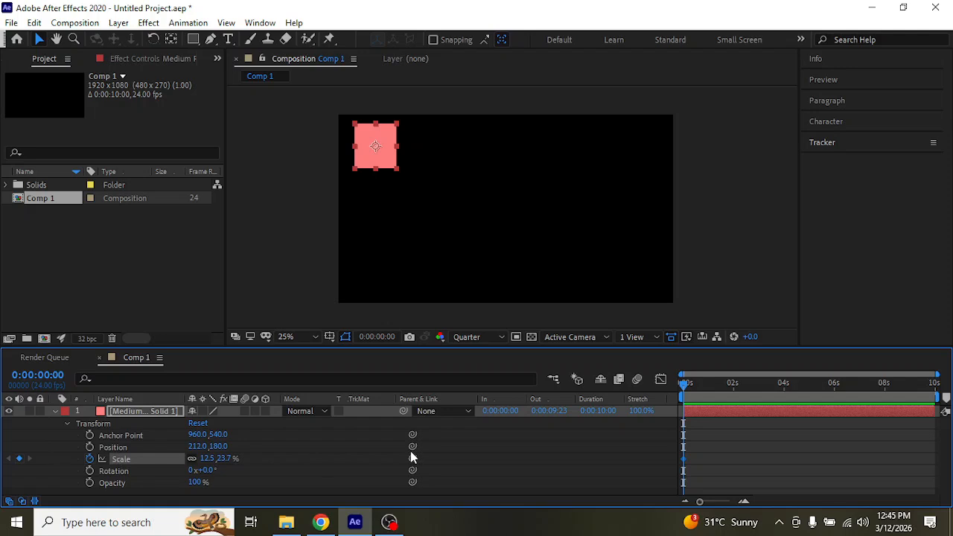
{"action": "left_click", "coordinate": [703, 382]}
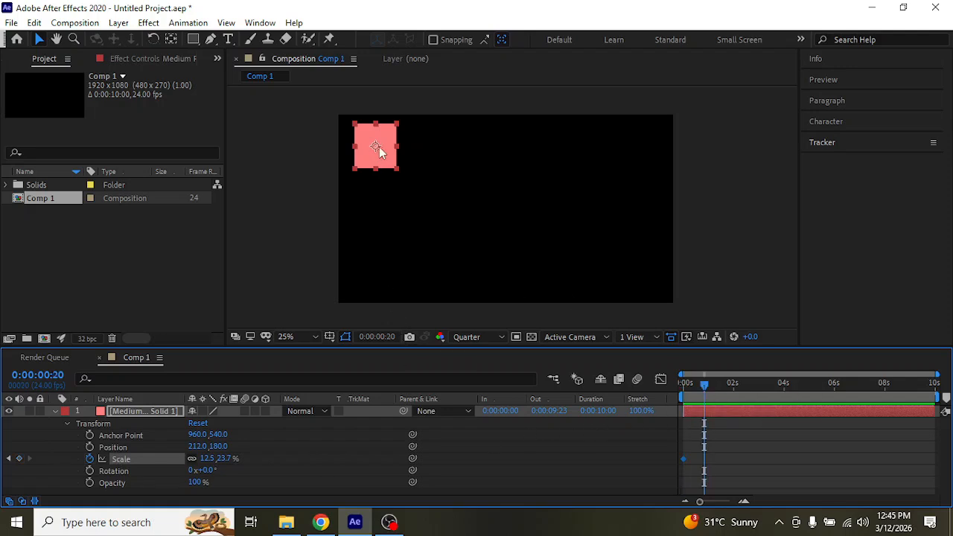
{"action": "left_click_drag", "start_coordinate": [223, 460], "coordinate": [274, 447]}
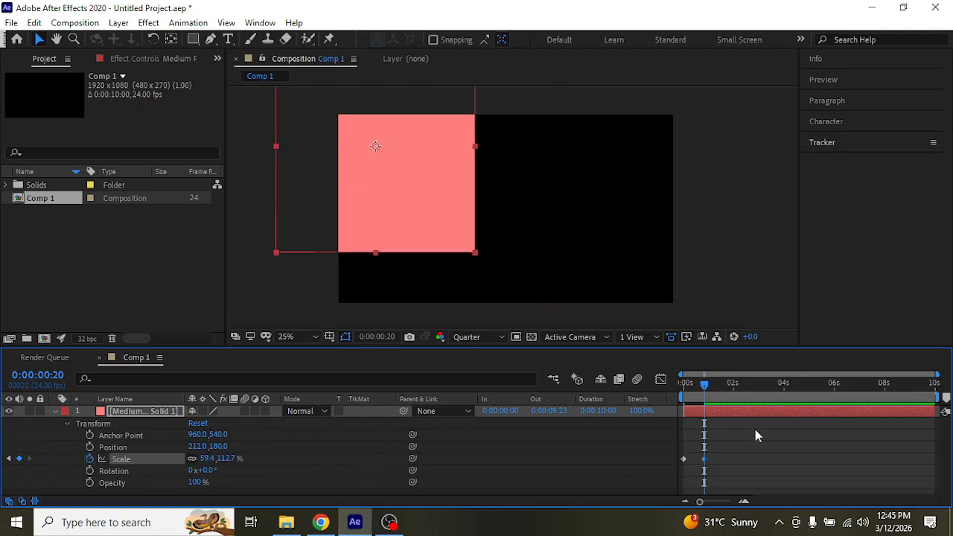
{"action": "left_click_drag", "start_coordinate": [706, 383], "coordinate": [721, 383]}
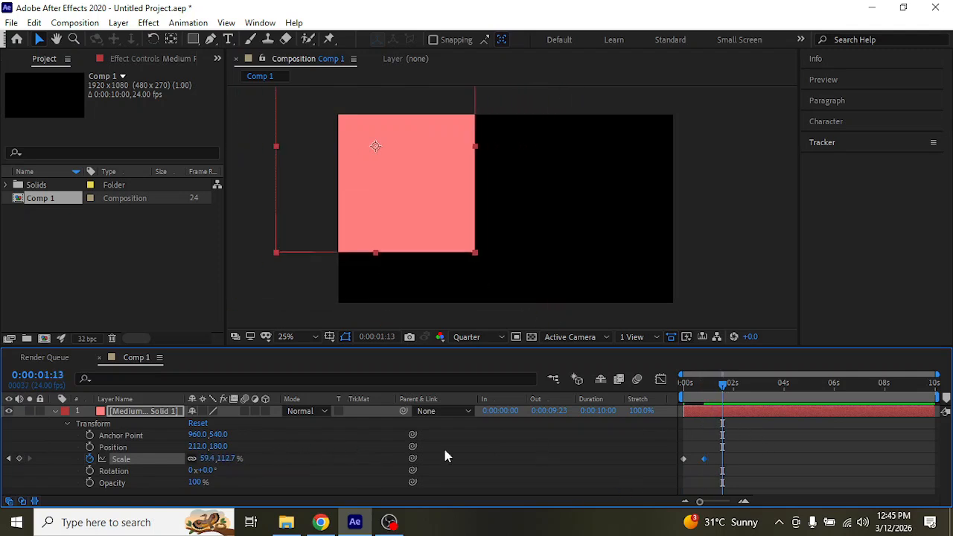
{"action": "left_click_drag", "start_coordinate": [218, 459], "coordinate": [156, 463]}
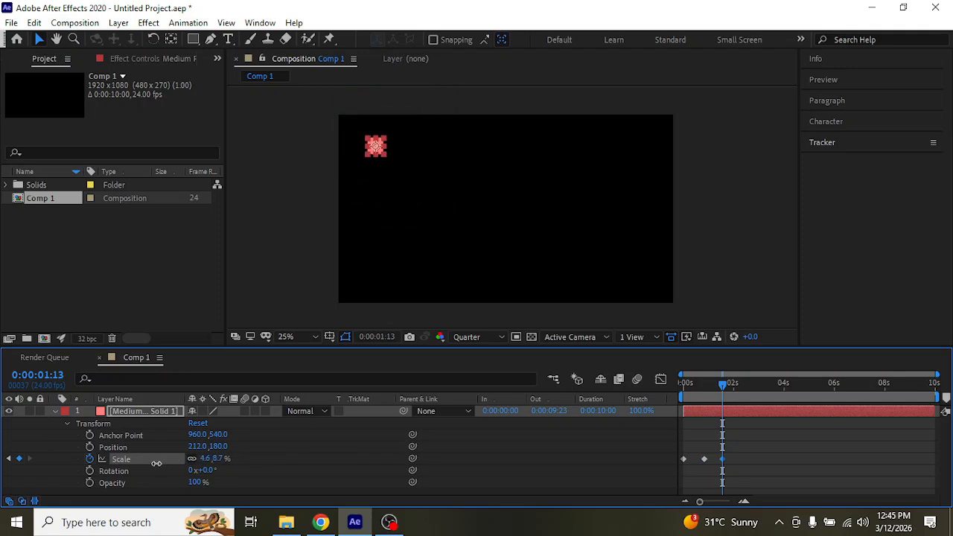
Step: Preview the Scale animation from 0:00:00:00
{"action": "left_click_drag", "start_coordinate": [723, 385], "coordinate": [525, 392]}
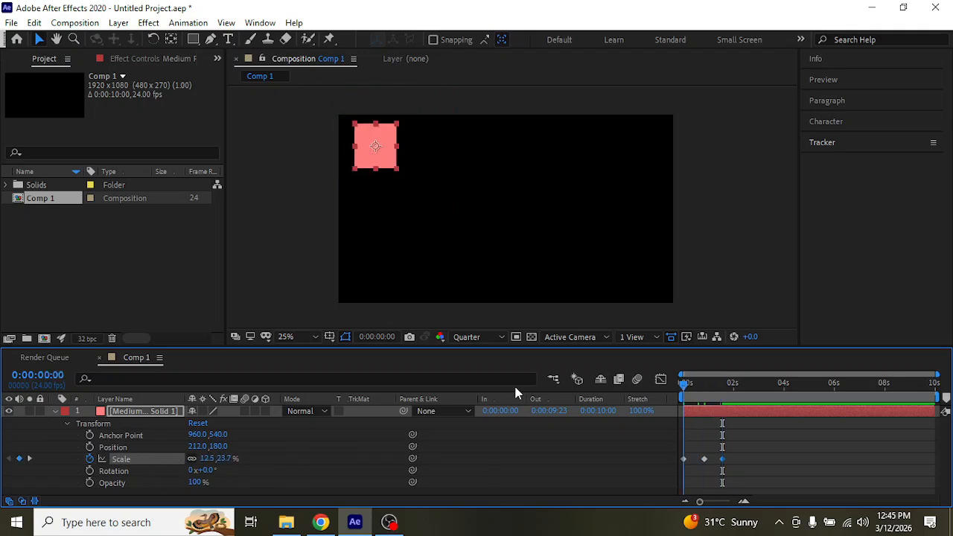
{"action": "key", "text": "space"}
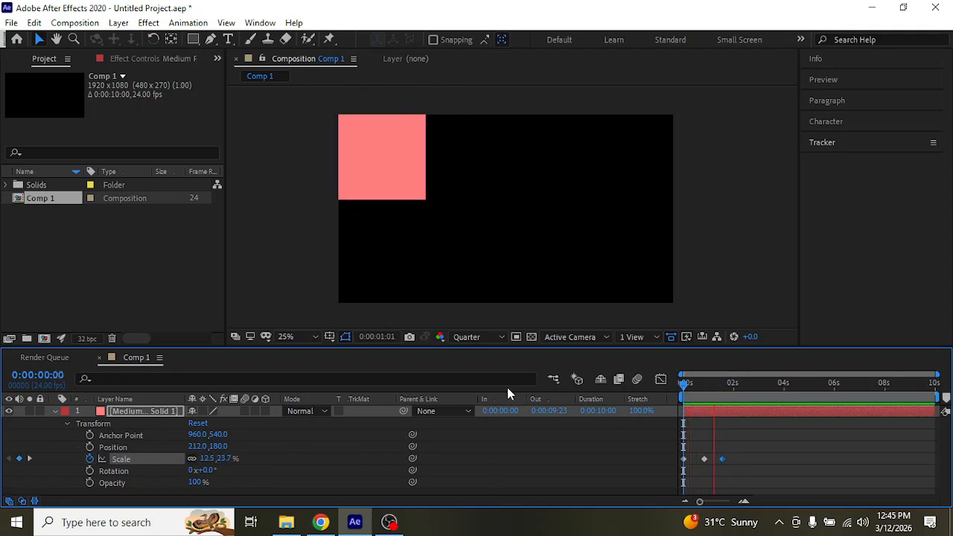
{"action": "key", "text": "space"}
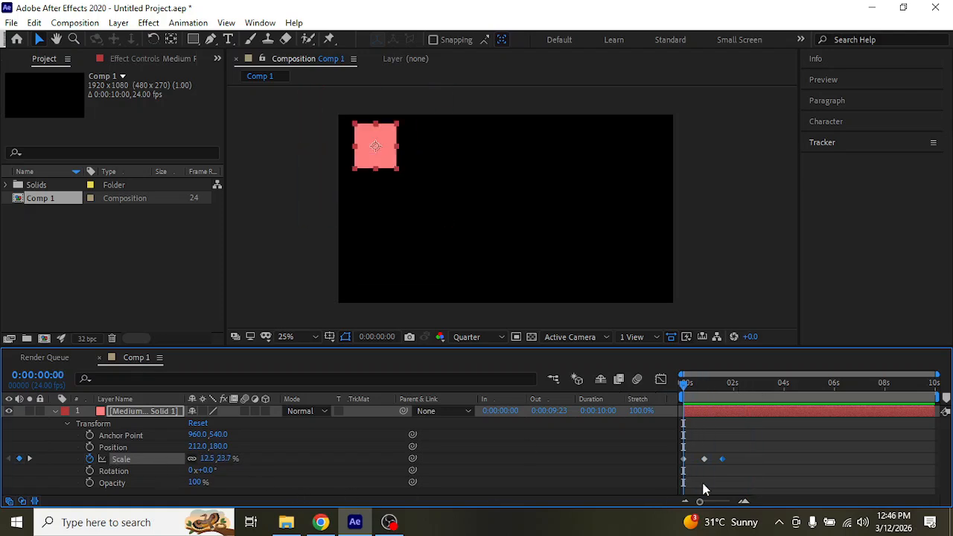
Step: Delete all three Scale keyframes with the playhead at 0:00:00:00
{"action": "left_click_drag", "start_coordinate": [756, 445], "coordinate": [628, 457]}
{"action": "left_click_drag", "start_coordinate": [774, 443], "coordinate": [627, 485]}
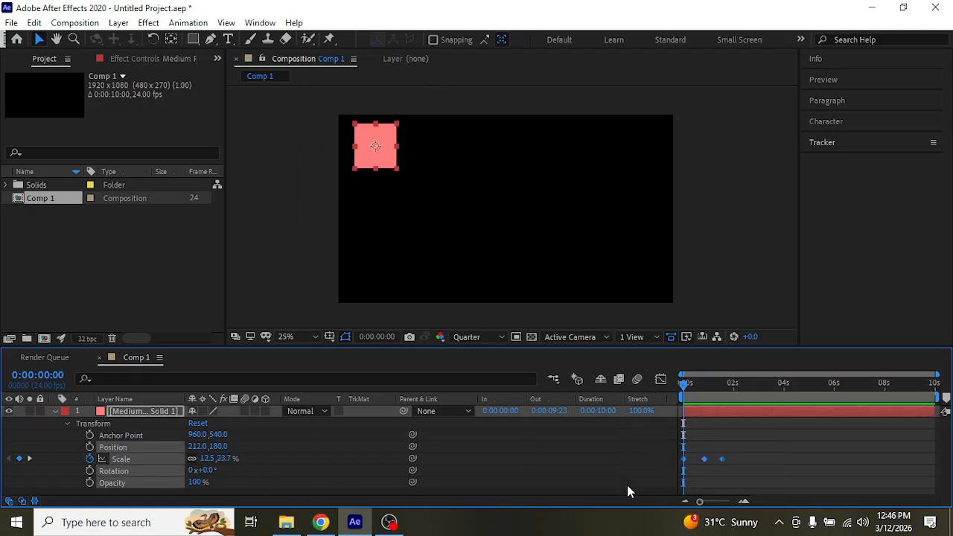
{"action": "key", "text": "Delete"}
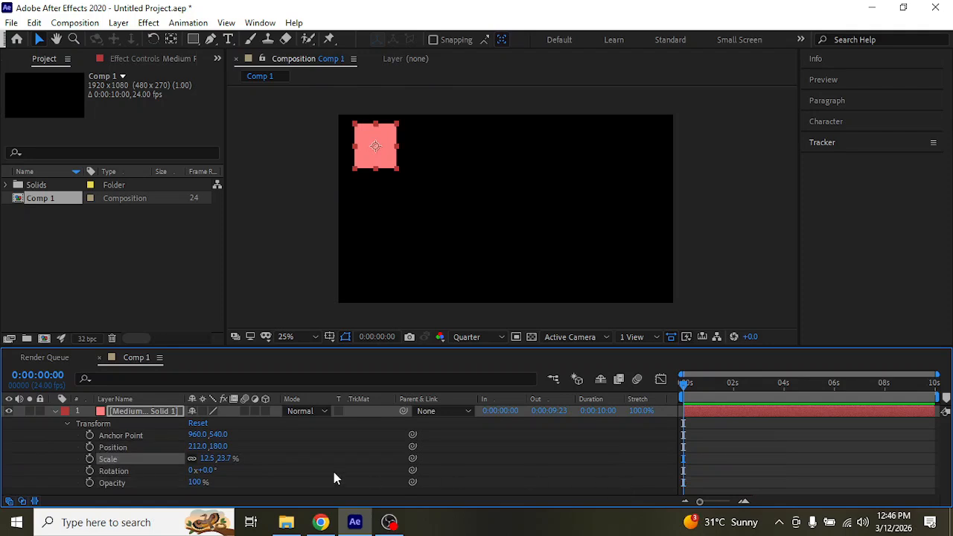
Step: Keyframe Rotation starting at 0:00:00:00, with two full turns at 0:00:00:19 and 0x+0.0° at 0:00:01:11, and preview it
{"action": "left_click", "coordinate": [90, 471]}
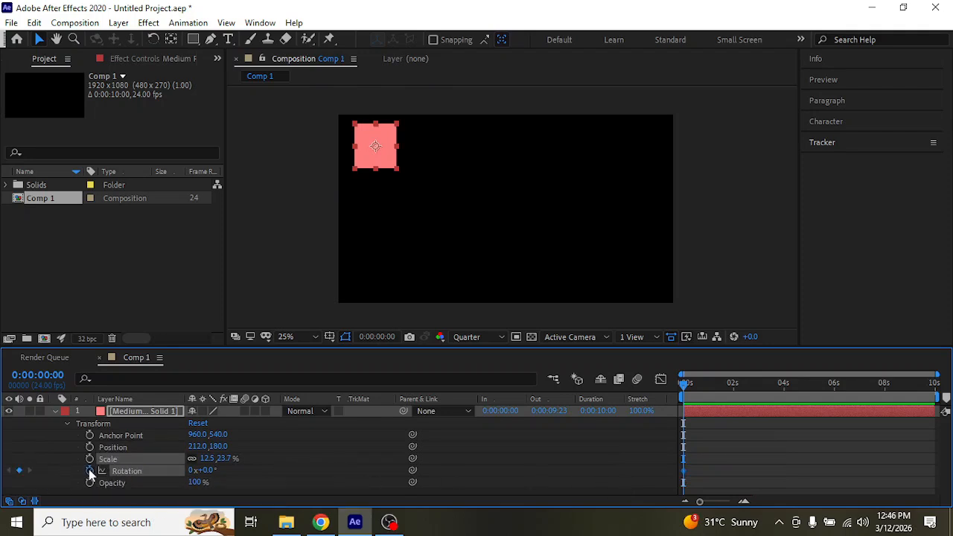
{"action": "left_click", "coordinate": [703, 385]}
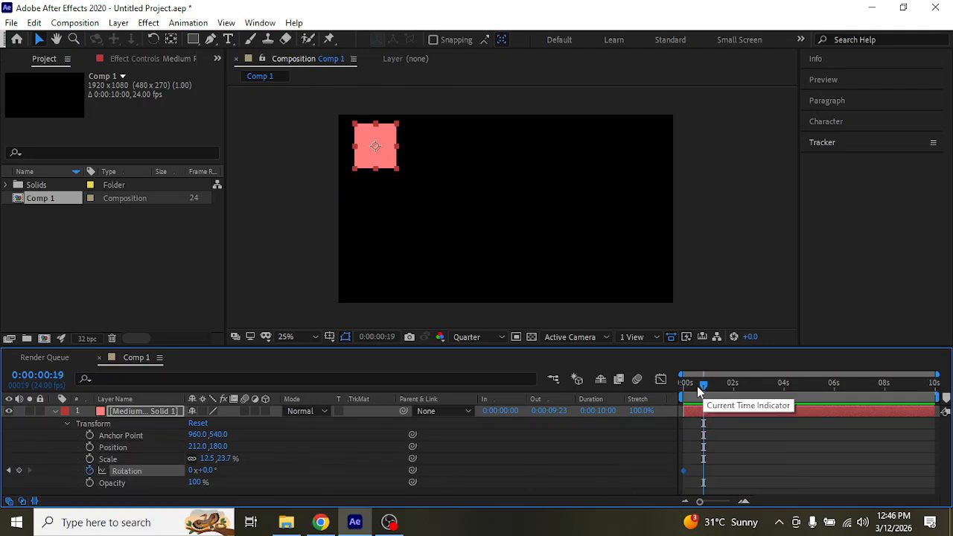
{"action": "left_click", "coordinate": [192, 471]}
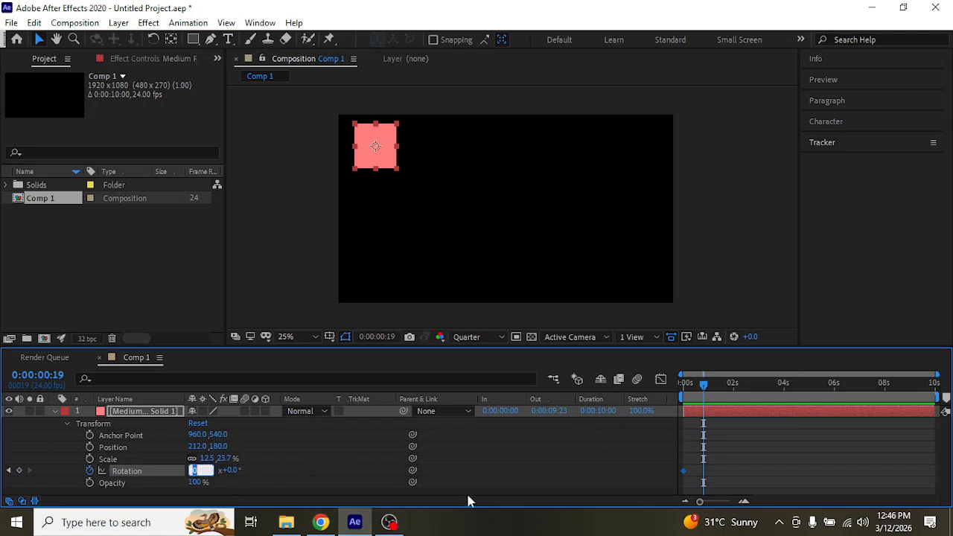
{"action": "type", "text": "2"}
{"action": "left_click", "coordinate": [307, 469]}
{"action": "mouse_move", "coordinate": [704, 387]}
{"action": "left_mouse_down"}
{"action": "mouse_move", "coordinate": [663, 383]}
{"action": "mouse_move", "coordinate": [718, 395]}
{"action": "left_mouse_up"}
{"action": "left_click", "coordinate": [193, 472]}
{"action": "type", "text": "0"}
{"action": "key", "text": "Return"}
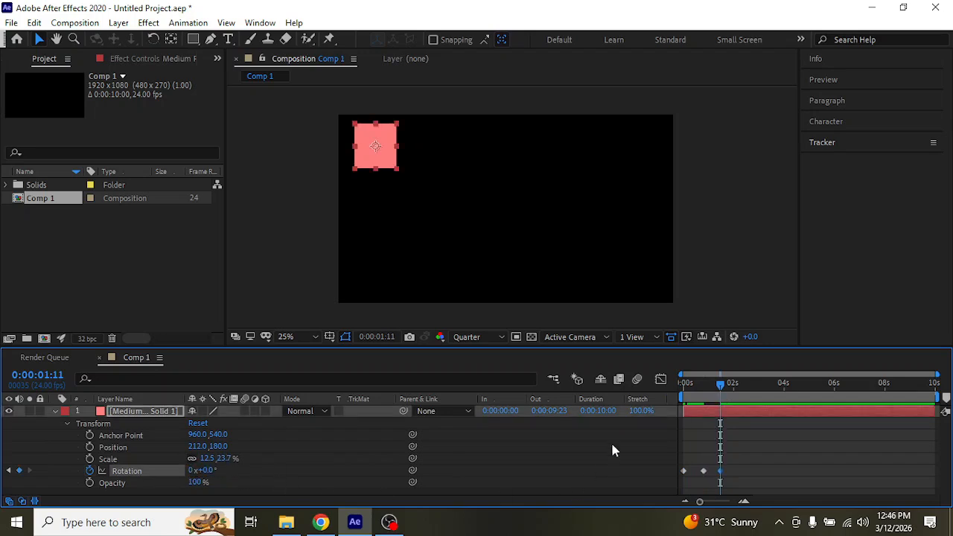
{"action": "left_click_drag", "start_coordinate": [704, 382], "coordinate": [684, 383]}
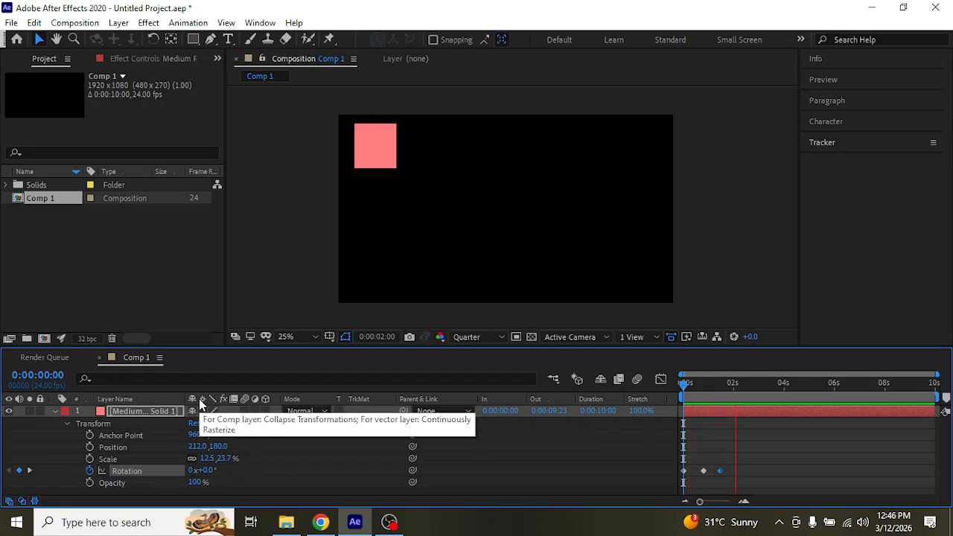
{"action": "key", "text": "space"}
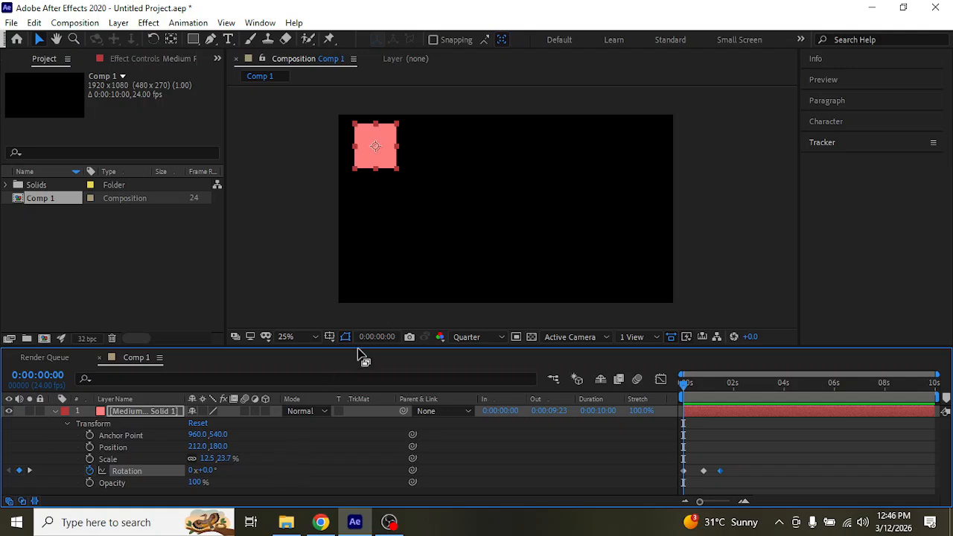
Step: Keyframe Position from 0:00:00:00, moving the solid to about 1536, 760 partway through and about 1724, 136 at 0:00:01:13
{"action": "left_click", "coordinate": [89, 446]}
{"action": "mouse_move", "coordinate": [685, 386]}
{"action": "left_mouse_down"}
{"action": "mouse_move", "coordinate": [708, 393]}
{"action": "mouse_move", "coordinate": [700, 391]}
{"action": "left_mouse_up"}
{"action": "left_click_drag", "start_coordinate": [388, 149], "coordinate": [618, 250]}
{"action": "left_click_drag", "start_coordinate": [700, 383], "coordinate": [725, 384]}
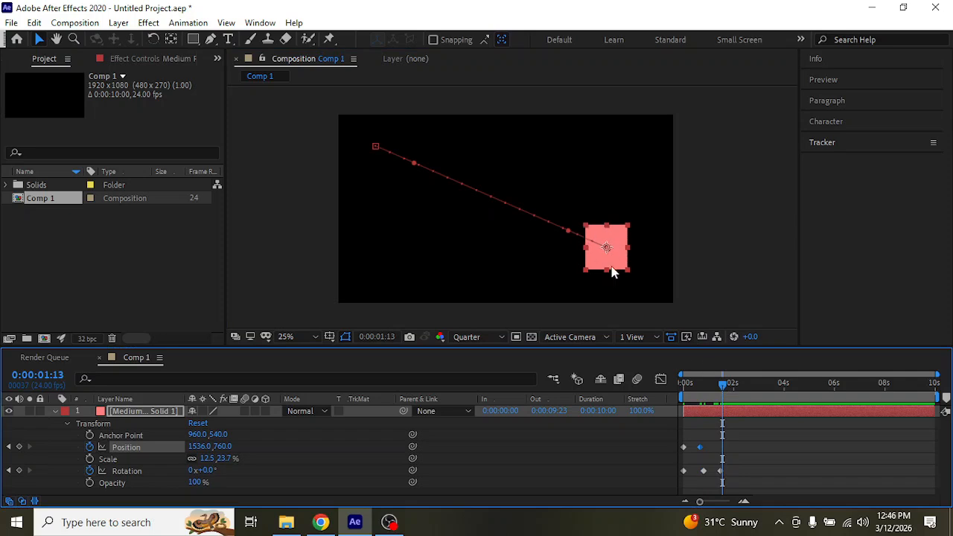
{"action": "left_click_drag", "start_coordinate": [611, 261], "coordinate": [645, 151]}
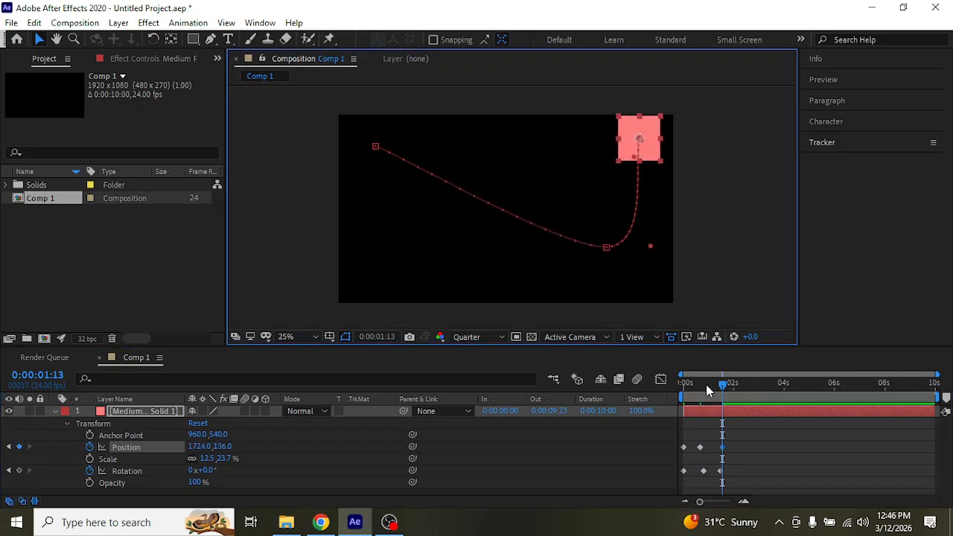
Step: Preview the combined Position and Rotation animation from 0:00:00:00
{"action": "left_click_drag", "start_coordinate": [705, 384], "coordinate": [453, 373]}
{"action": "key", "text": "space"}
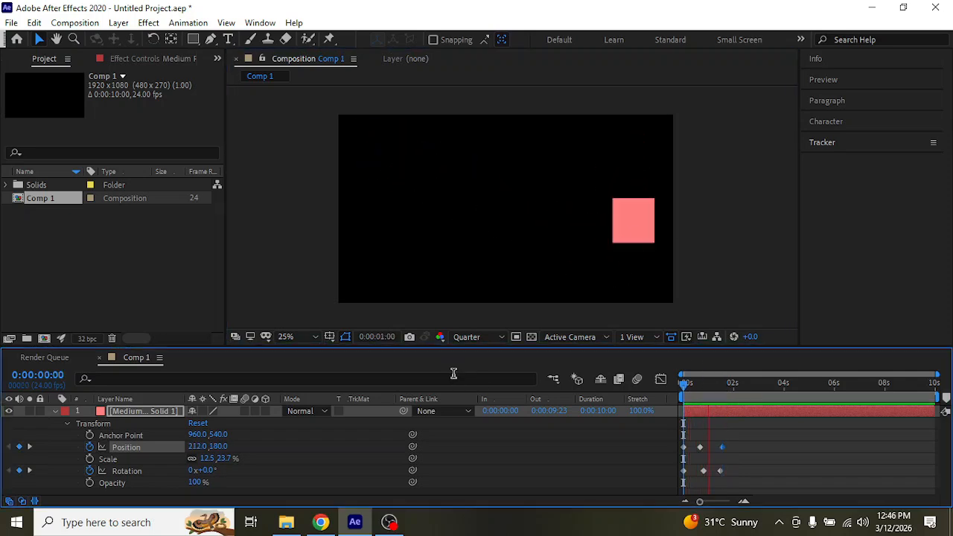
{"action": "key", "text": "space"}
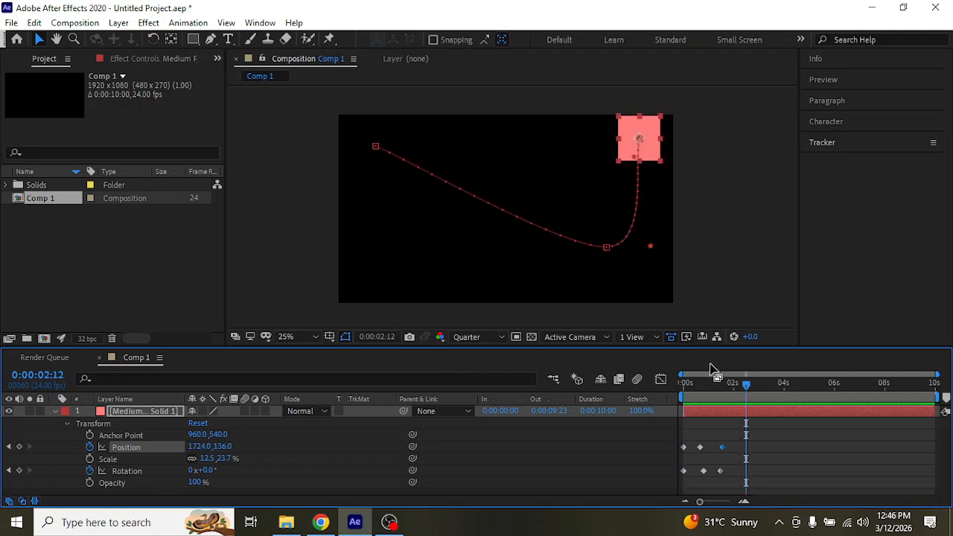
Step: Start Scale keyframing at 0:00:00:00 and add Scale keyframes of 29.9, 56.7% at 0:00:00:20 and 6.2, 11.7% at 0:00:01:11
{"action": "key", "text": "Home"}
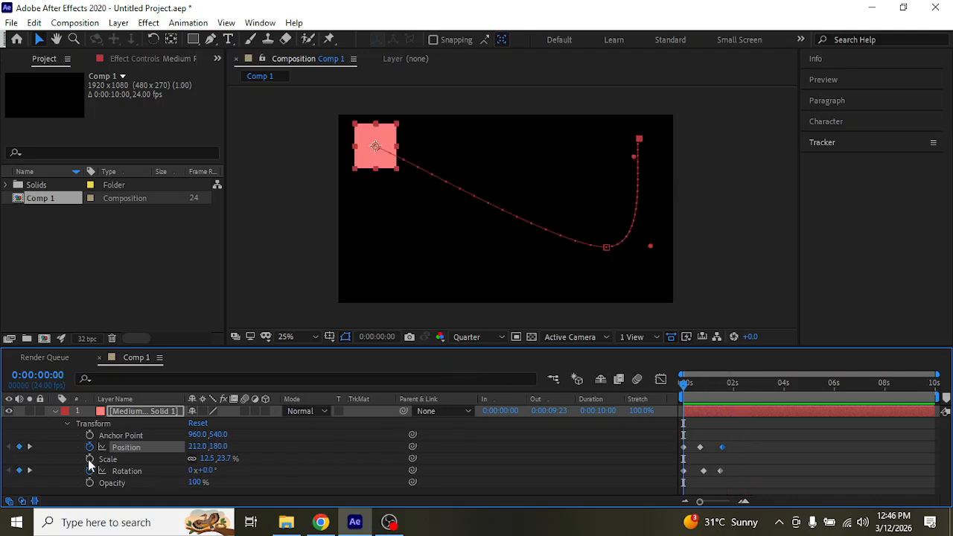
{"action": "left_click", "coordinate": [90, 459]}
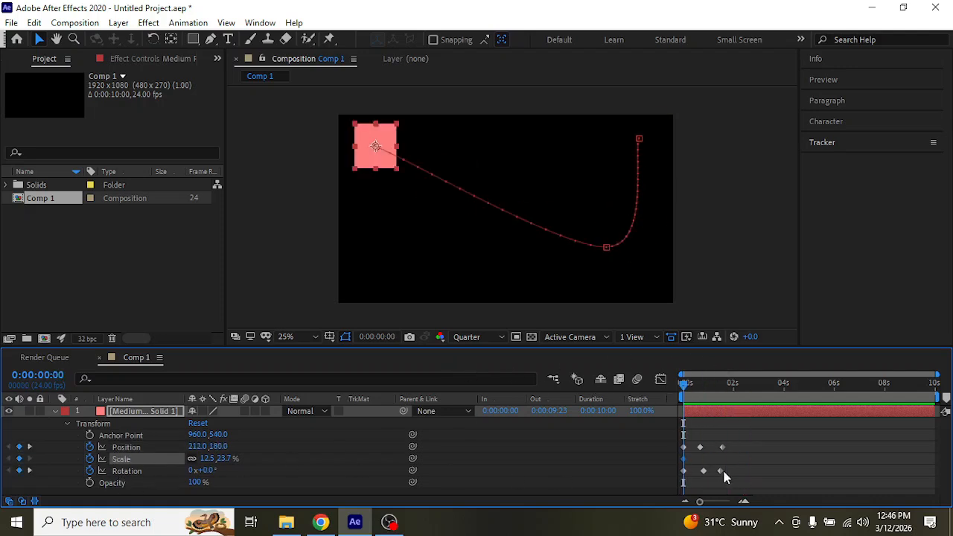
{"action": "left_click", "coordinate": [705, 384]}
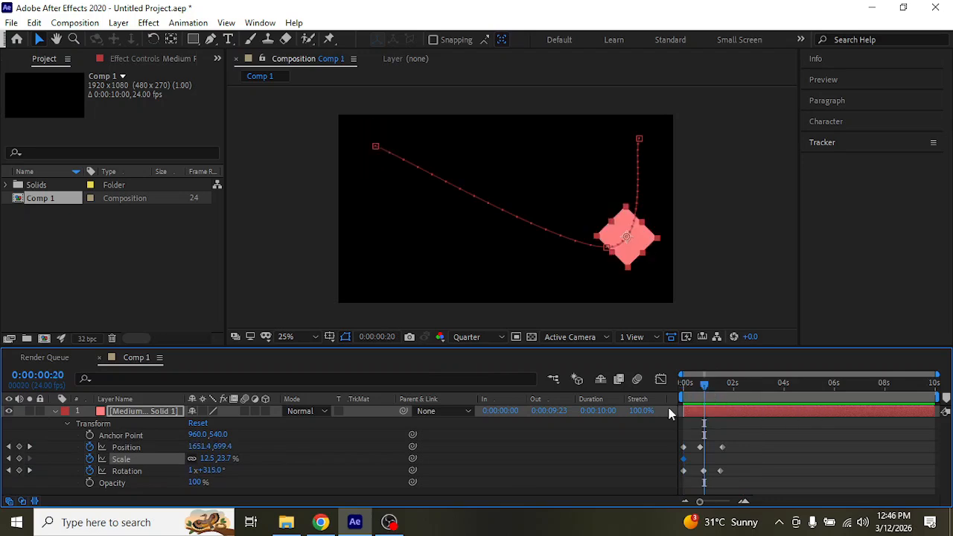
{"action": "left_click_drag", "start_coordinate": [222, 458], "coordinate": [244, 455]}
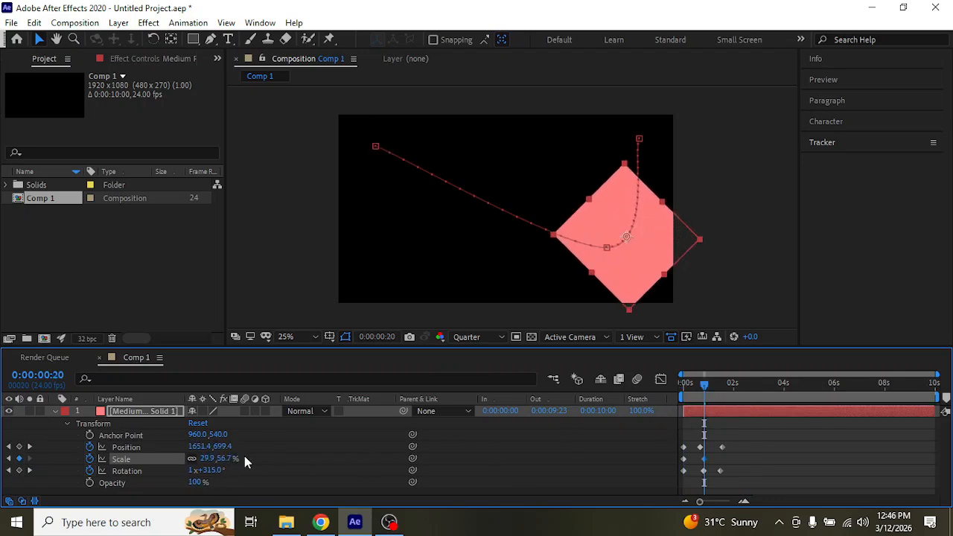
{"action": "left_click", "coordinate": [721, 387]}
{"action": "left_click_drag", "start_coordinate": [221, 457], "coordinate": [193, 460]}
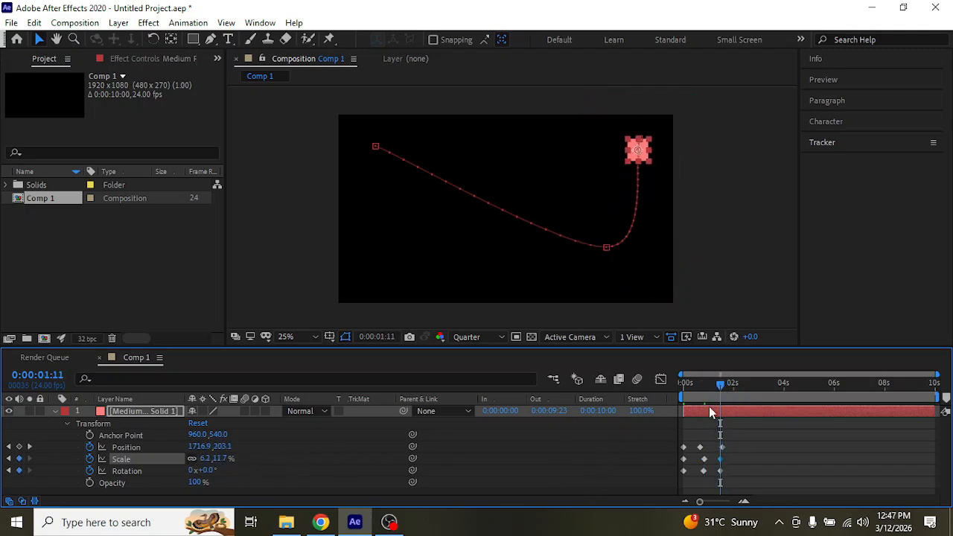
Step: Deselect the layer and preview the combined Position, Scale and Rotation animation from 0:00:00:00
{"action": "left_click_drag", "start_coordinate": [720, 385], "coordinate": [584, 385]}
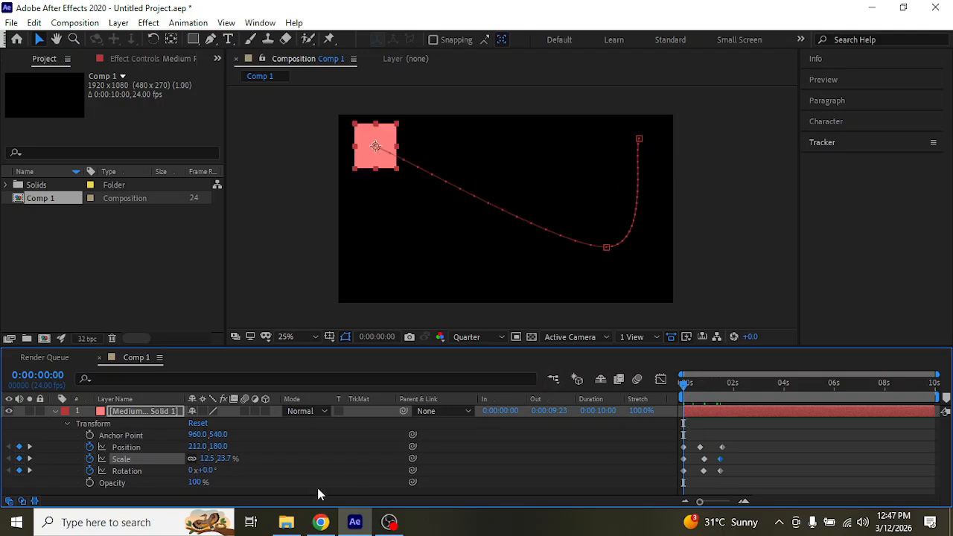
{"action": "left_click", "coordinate": [291, 278]}
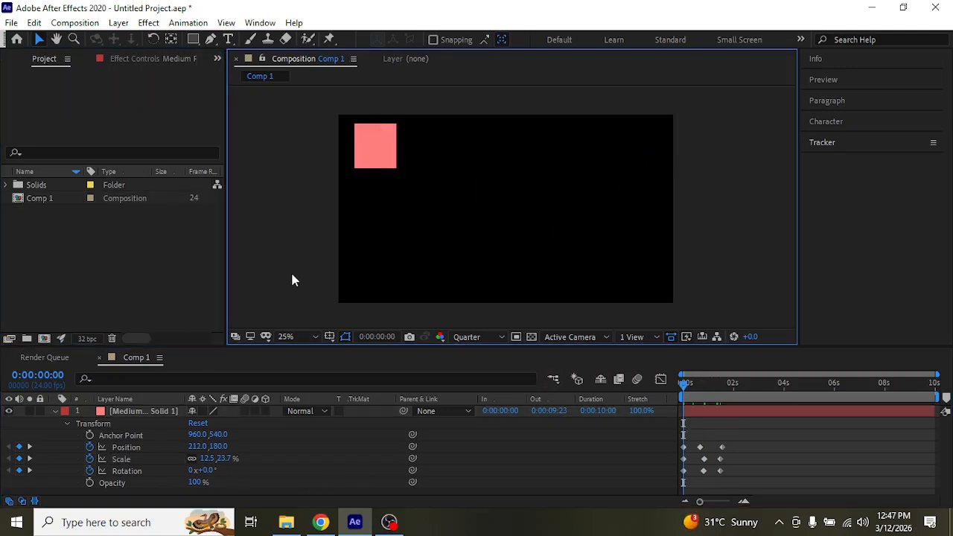
{"action": "key", "text": "space"}
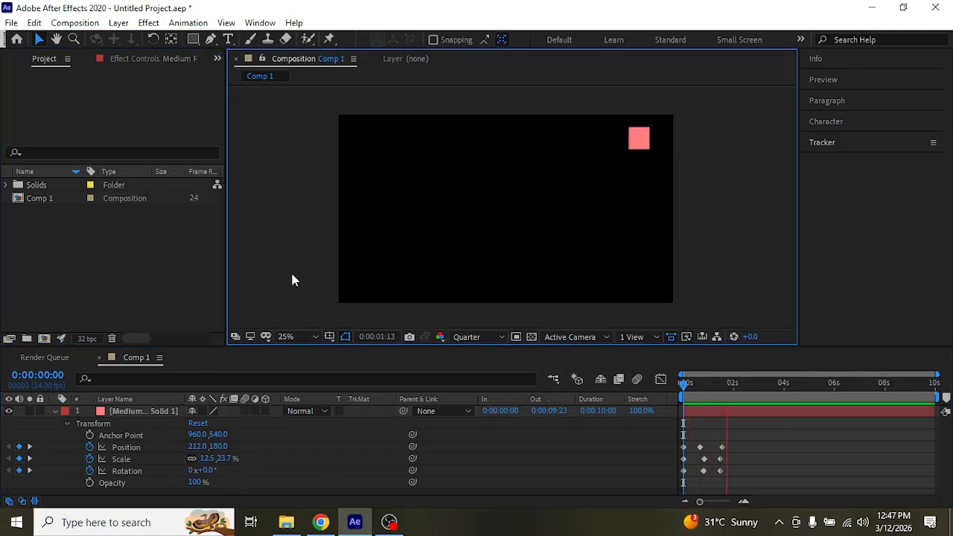
{"action": "key", "text": "space"}
Step: Start Opacity keyframing at 0:00:00:00 and add Opacity keyframes of 0% at 0:00:00:19 and 100% at 0:00:01:17
{"action": "left_click_drag", "start_coordinate": [732, 385], "coordinate": [600, 400]}
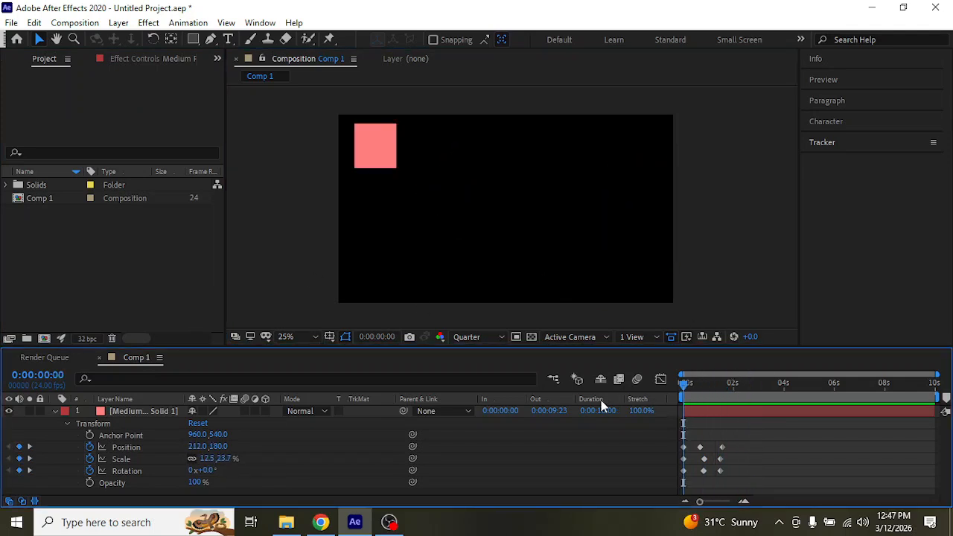
{"action": "left_click", "coordinate": [90, 482]}
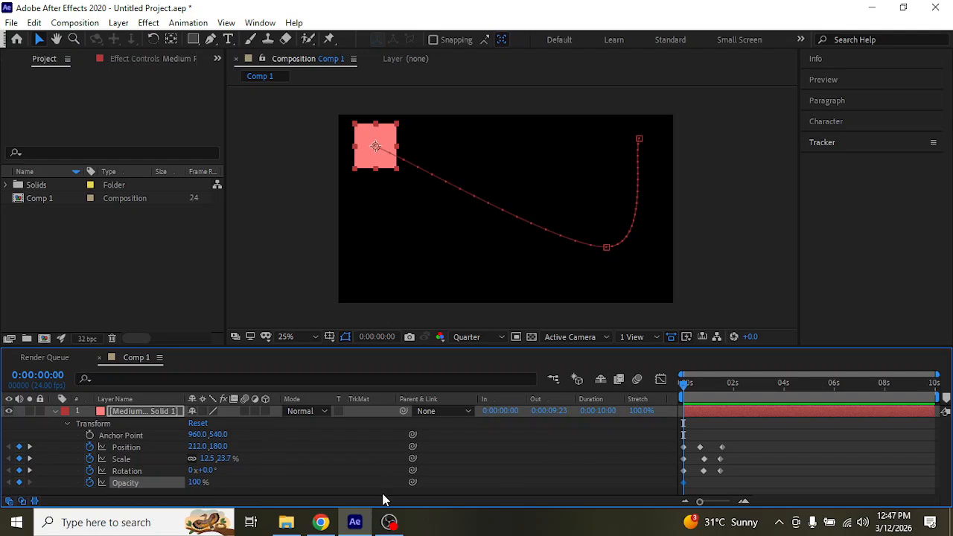
{"action": "left_click", "coordinate": [704, 385]}
{"action": "left_click_drag", "start_coordinate": [191, 481], "coordinate": [112, 483]}
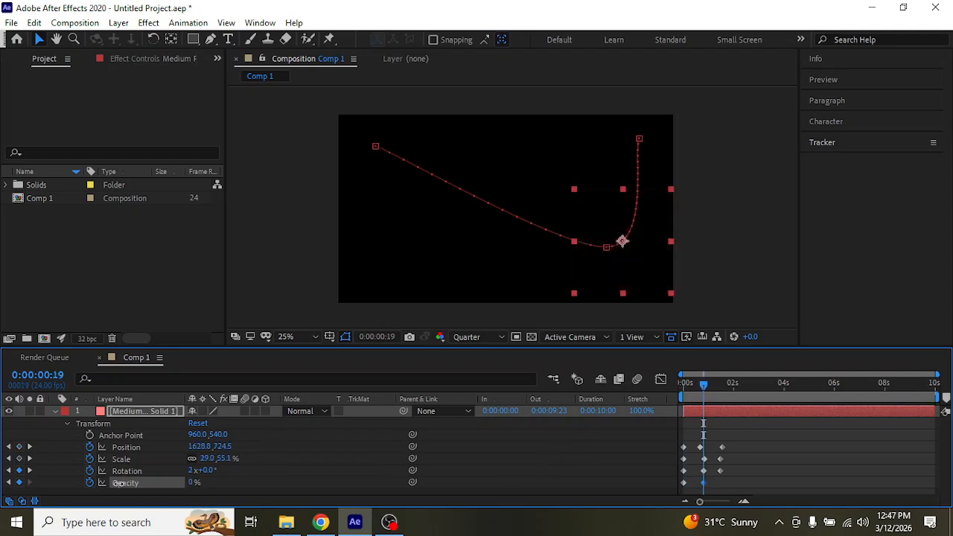
{"action": "left_click", "coordinate": [727, 384]}
{"action": "left_click_drag", "start_coordinate": [191, 481], "coordinate": [556, 484]}
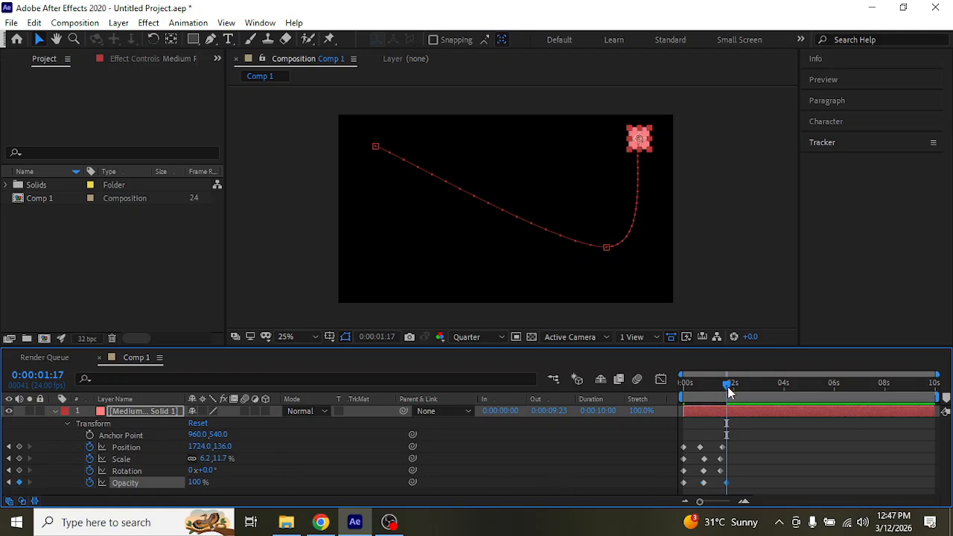
Step: Deselect the layer and preview the animation with the Opacity fade from 0:00:00:00
{"action": "key", "text": "Home"}
{"action": "left_click", "coordinate": [289, 271]}
{"action": "key", "text": "space"}
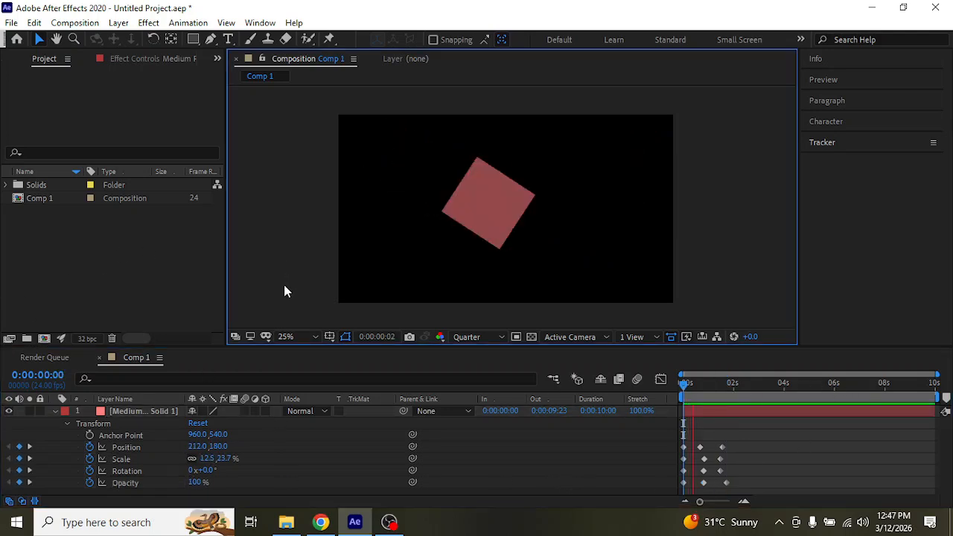
{"action": "key", "text": "space"}
Step: Collapse the solid layer's properties, leaving the layer unlocked
{"action": "left_click", "coordinate": [41, 411]}
{"action": "left_click", "coordinate": [53, 412]}
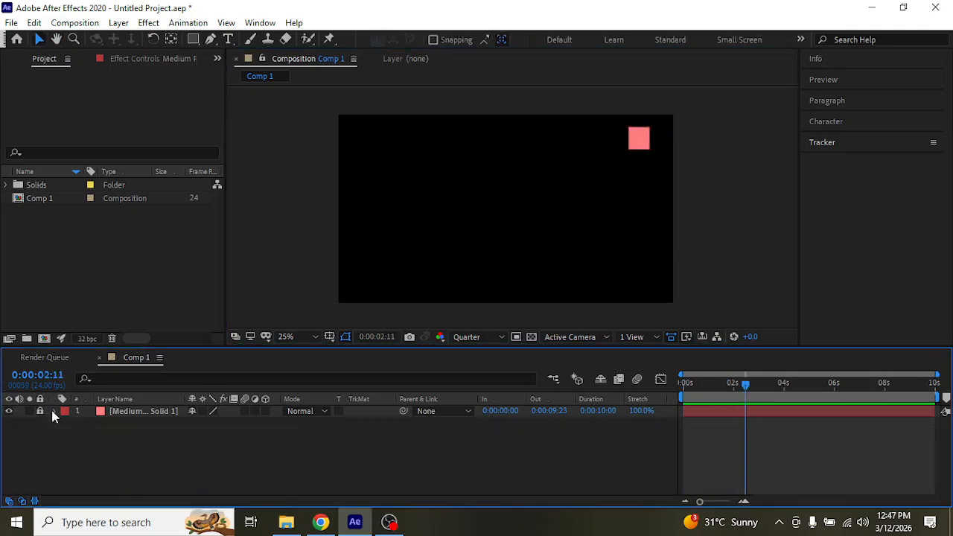
{"action": "left_click", "coordinate": [40, 412]}
{"action": "left_click", "coordinate": [142, 412]}
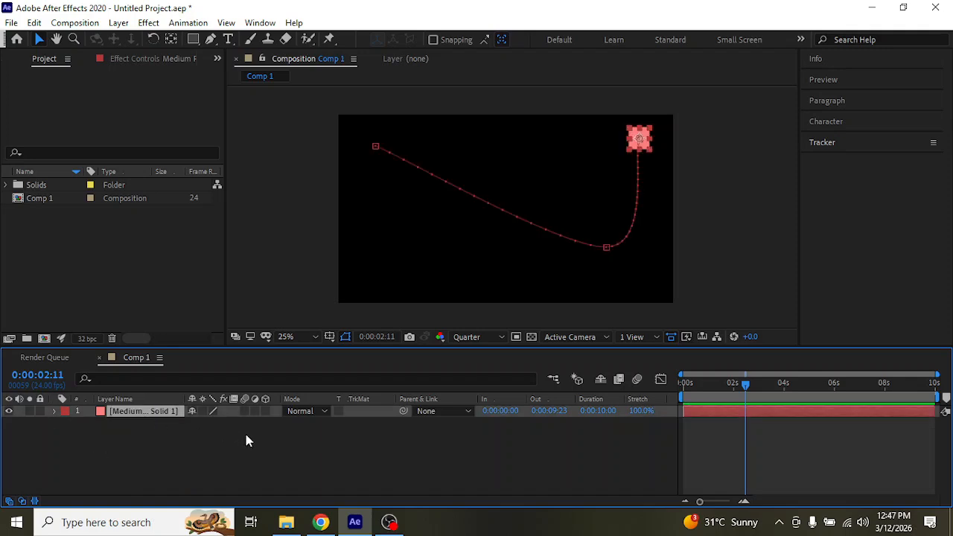
{"action": "key", "text": "ctrl+d"}
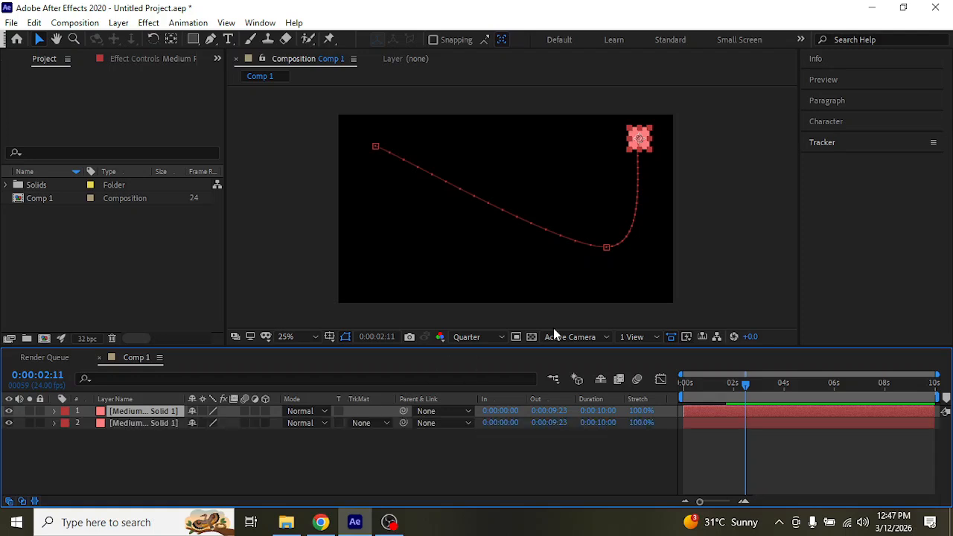
{"action": "left_click_drag", "start_coordinate": [638, 146], "coordinate": [646, 218]}
{"action": "left_click_drag", "start_coordinate": [722, 389], "coordinate": [673, 391]}
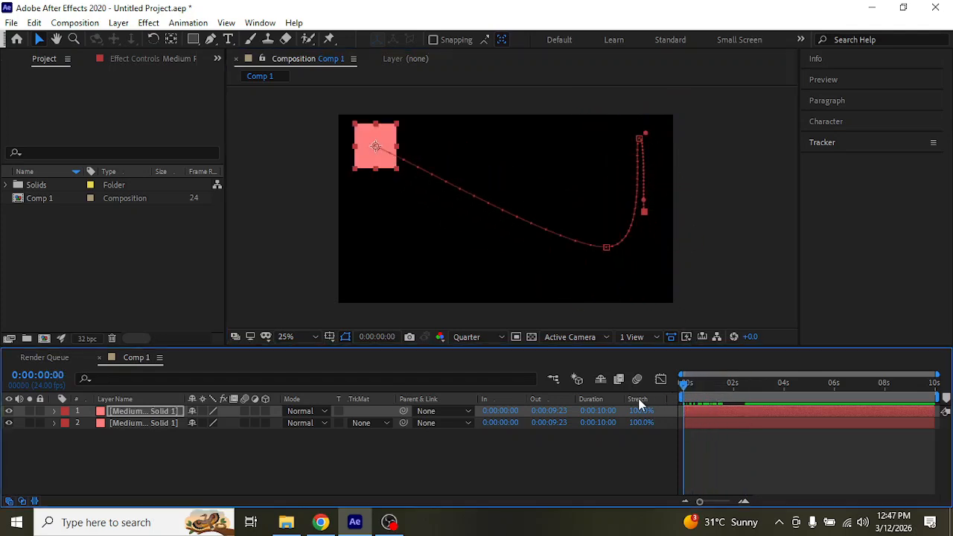
{"action": "key", "text": "Delete"}
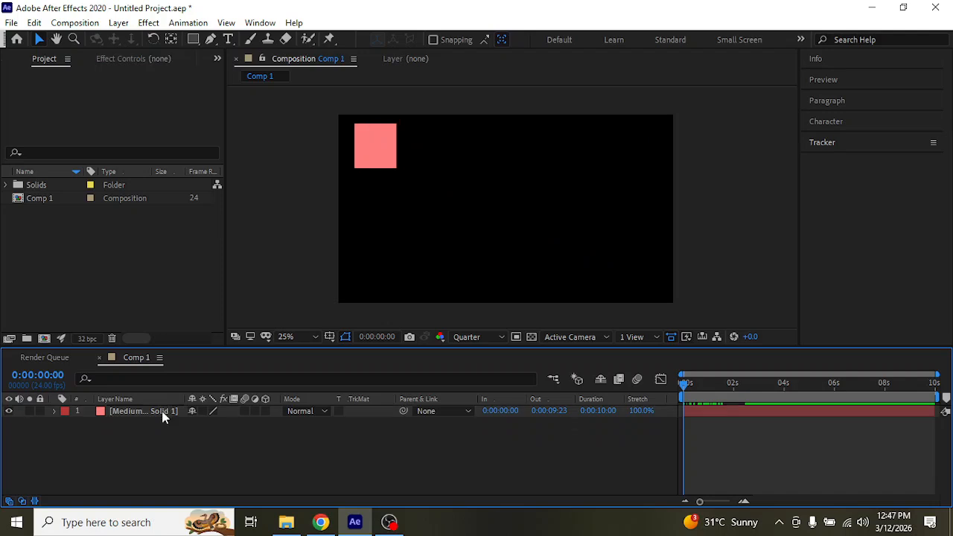
Step: Duplicate the animated solid layer and move the copy directly below the original square at 0:00:00:00
{"action": "left_click", "coordinate": [157, 411]}
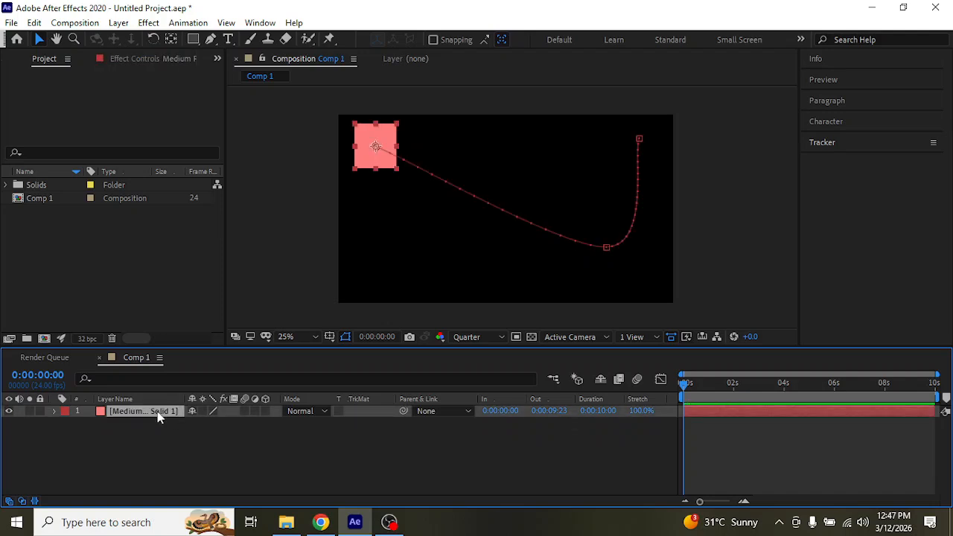
{"action": "key", "text": "ctrl+d"}
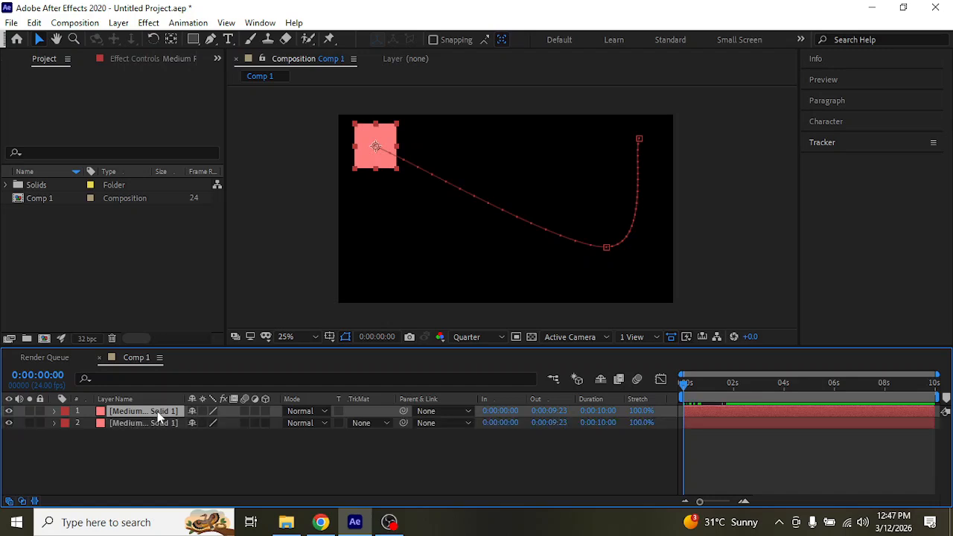
{"action": "left_click_drag", "start_coordinate": [379, 136], "coordinate": [382, 201]}
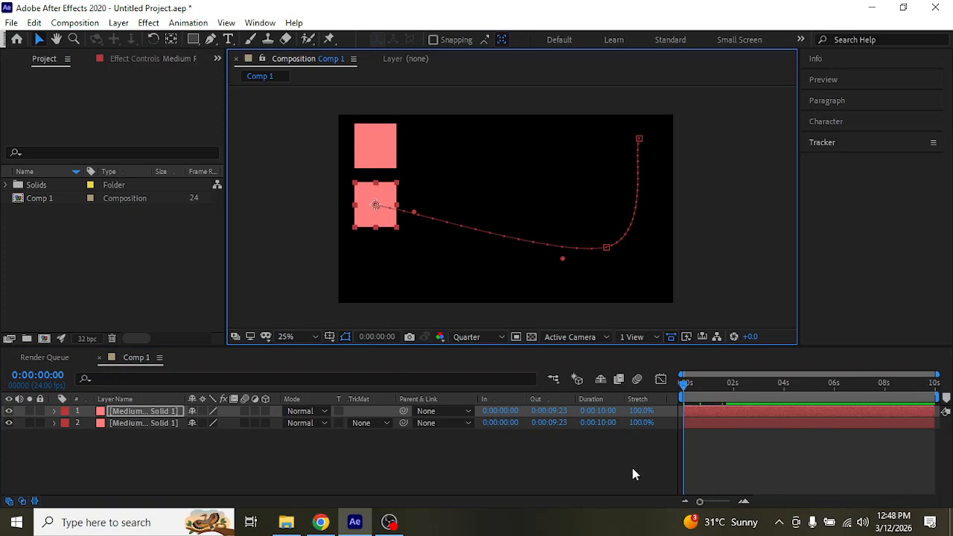
{"action": "mouse_move", "coordinate": [684, 383]}
{"action": "left_mouse_down"}
{"action": "mouse_move", "coordinate": [725, 385]}
{"action": "mouse_move", "coordinate": [672, 393]}
{"action": "left_mouse_up"}
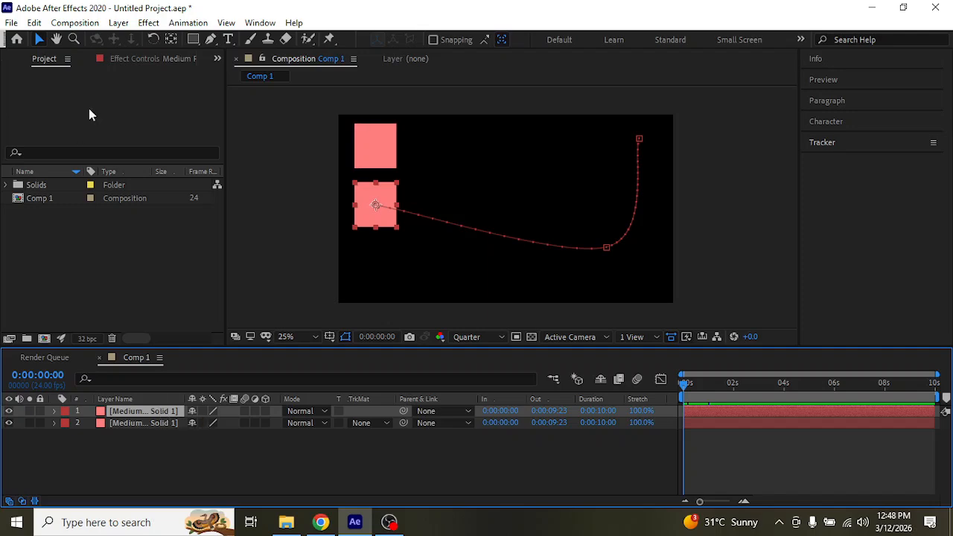
Step: Recolor the duplicated middle square to pure red FF0000, creating a new solid for that layer
{"action": "left_click", "coordinate": [117, 23]}
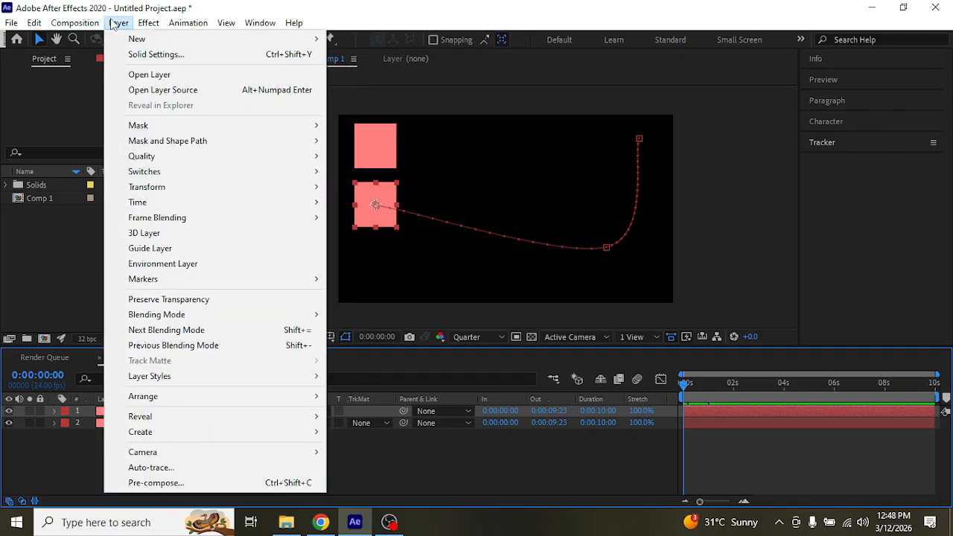
{"action": "left_click", "coordinate": [158, 55]}
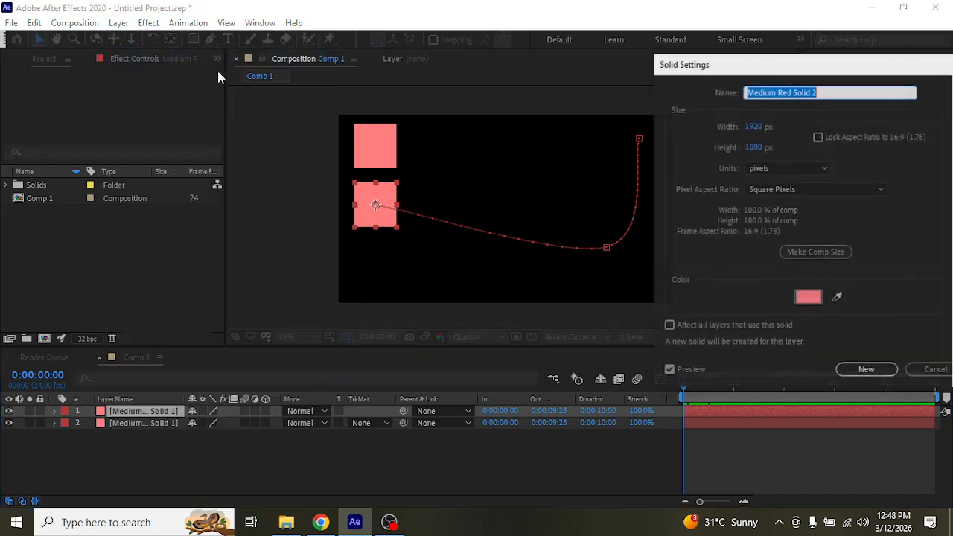
{"action": "left_click", "coordinate": [808, 297]}
{"action": "left_click", "coordinate": [779, 139]}
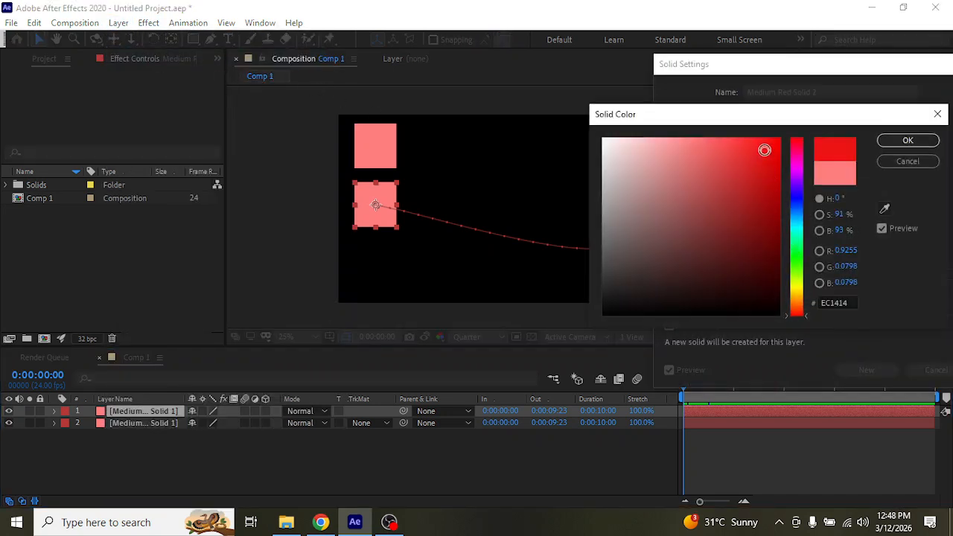
{"action": "left_click", "coordinate": [922, 141]}
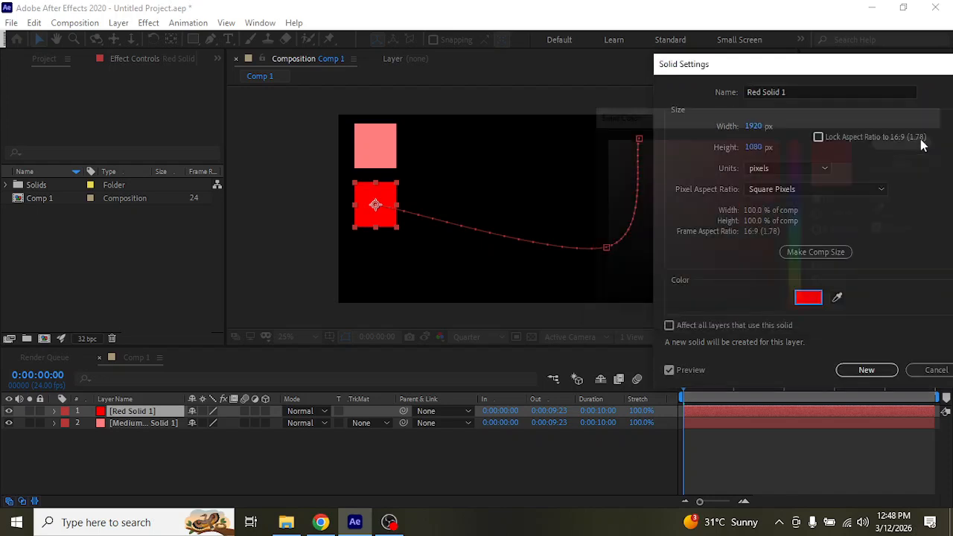
{"action": "left_click", "coordinate": [891, 377]}
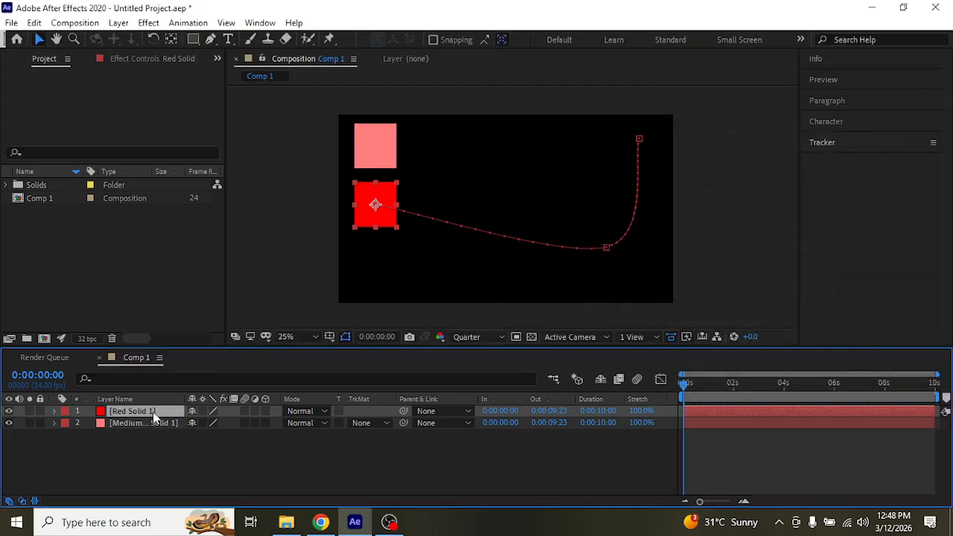
Step: Duplicate the red solid layer and move the copy directly below the red square at 0:00:00:00
{"action": "key", "text": "ctrl+d"}
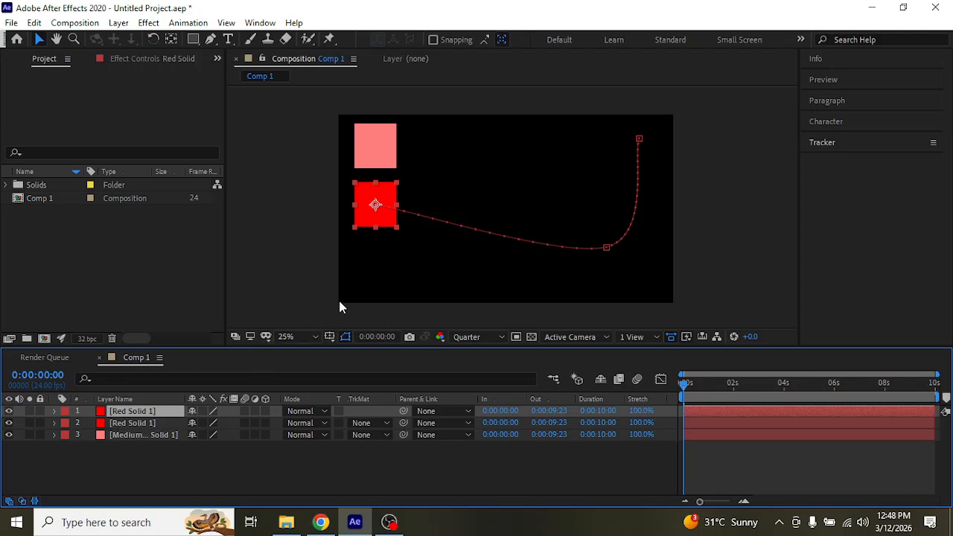
{"action": "left_click_drag", "start_coordinate": [386, 210], "coordinate": [383, 281]}
{"action": "left_click", "coordinate": [164, 416]}
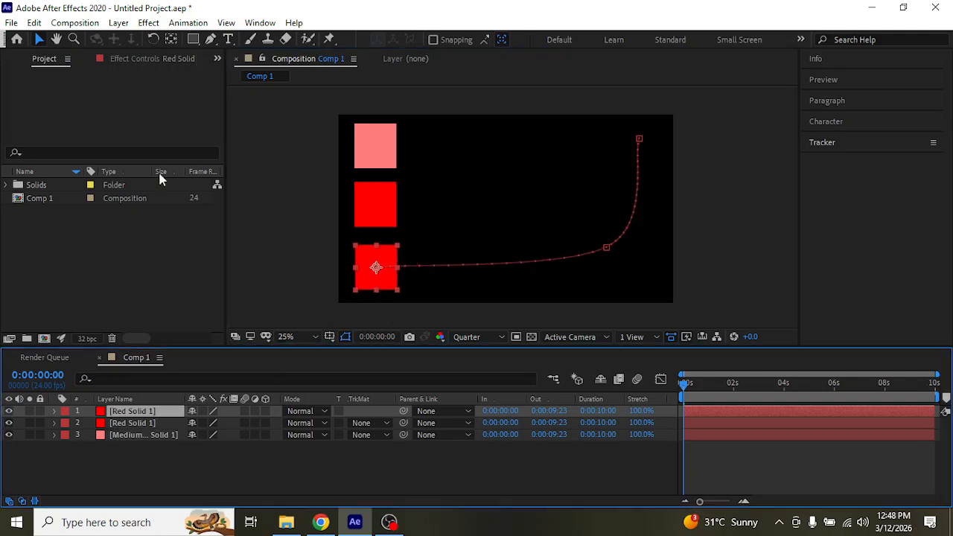
Step: Recolor the lowest square to bright green, creating a new solid for that layer
{"action": "left_click", "coordinate": [118, 22]}
{"action": "left_click", "coordinate": [175, 54]}
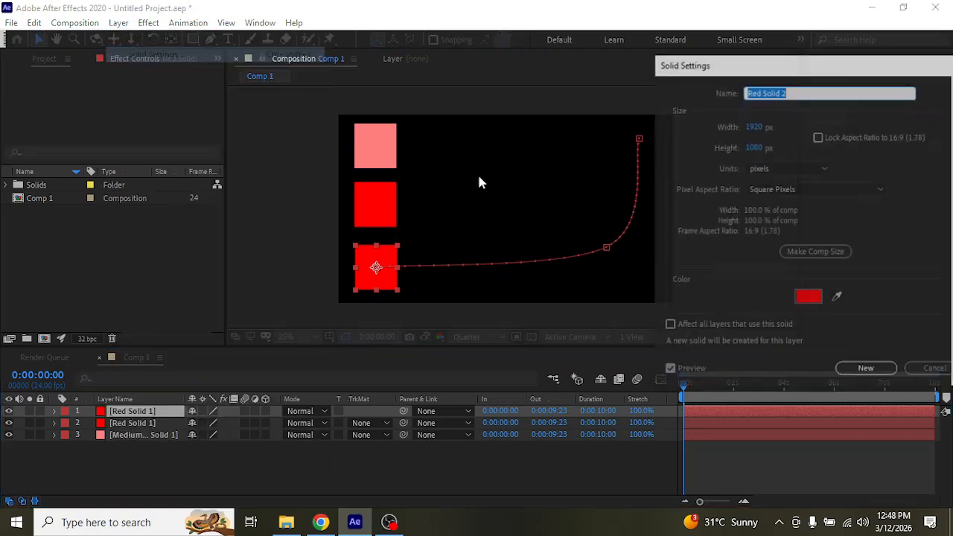
{"action": "left_click", "coordinate": [810, 299]}
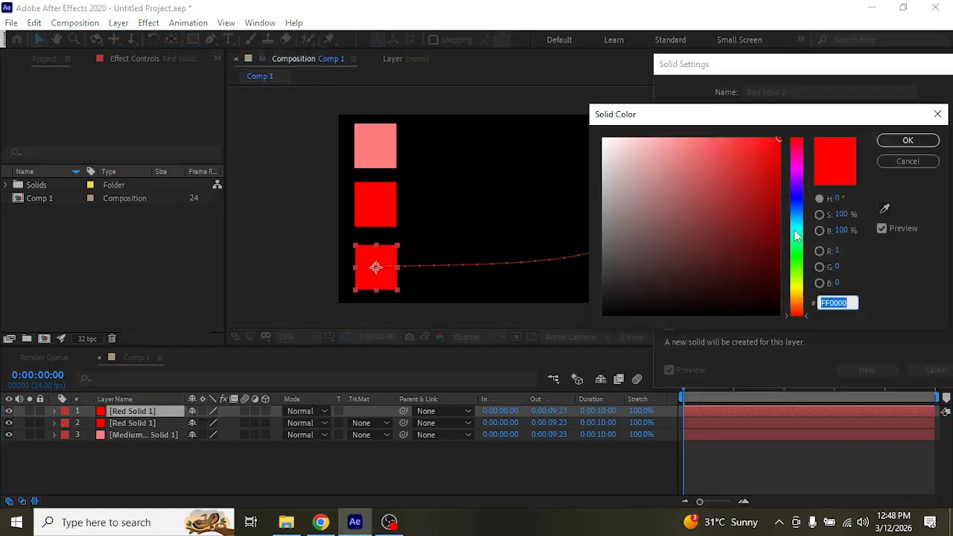
{"action": "left_click", "coordinate": [802, 261]}
{"action": "left_click", "coordinate": [907, 140]}
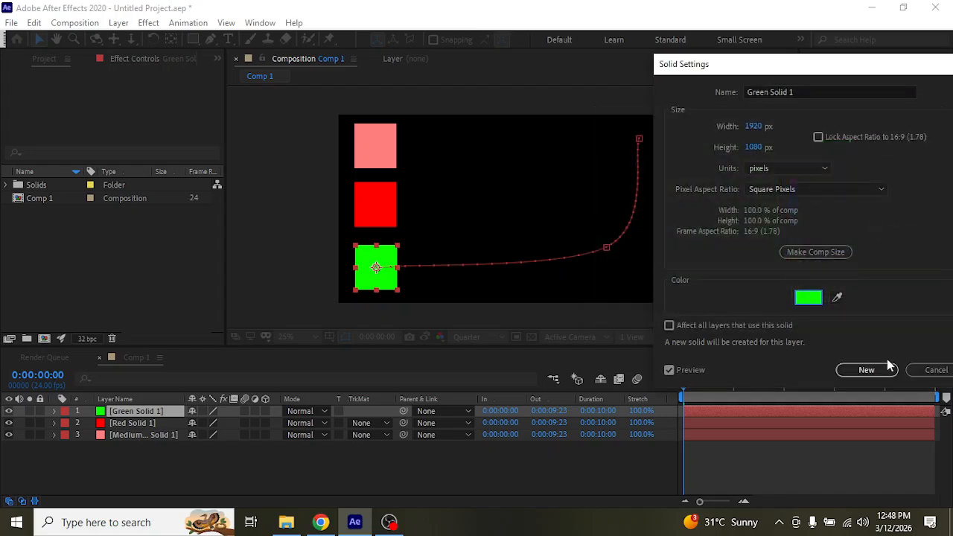
{"action": "left_click", "coordinate": [874, 378]}
Step: Deselect the layers, preview the animation of all three squares, and return to 0:00:00:00
{"action": "left_click", "coordinate": [589, 489]}
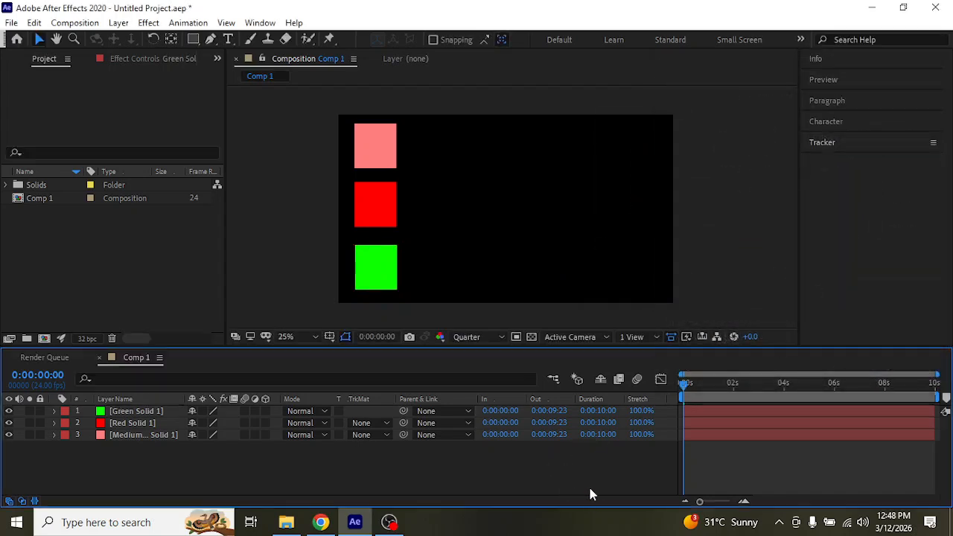
{"action": "key", "text": "space"}
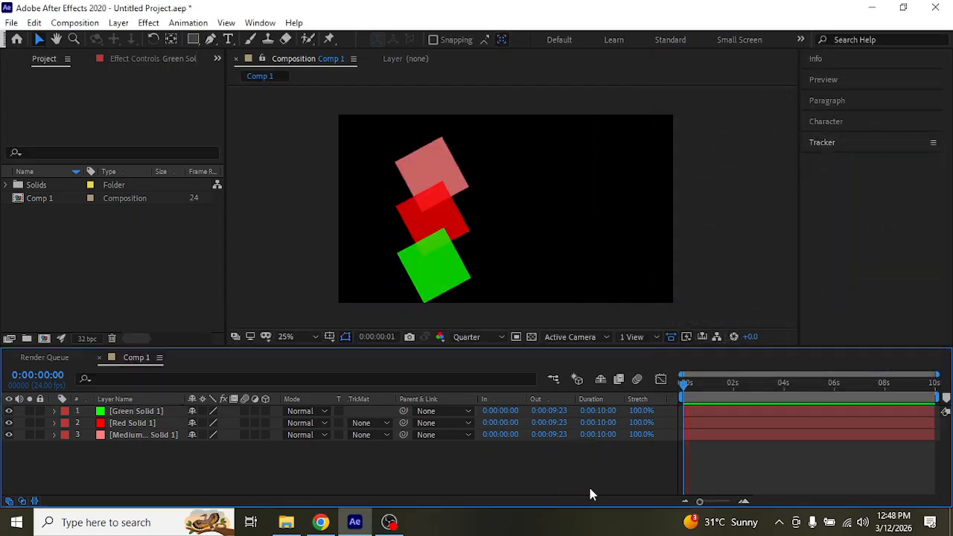
{"action": "left_click_drag", "start_coordinate": [734, 384], "coordinate": [661, 394]}
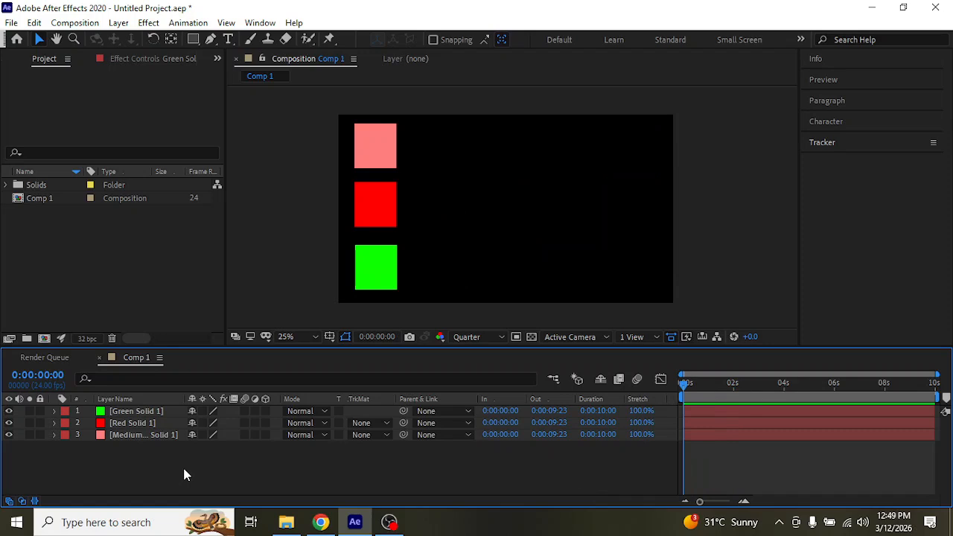
Step: Reveal the keyframed properties of all three solid layers and go to 0:00:01:17 with the layers deselected
{"action": "left_click_drag", "start_coordinate": [183, 471], "coordinate": [137, 414]}
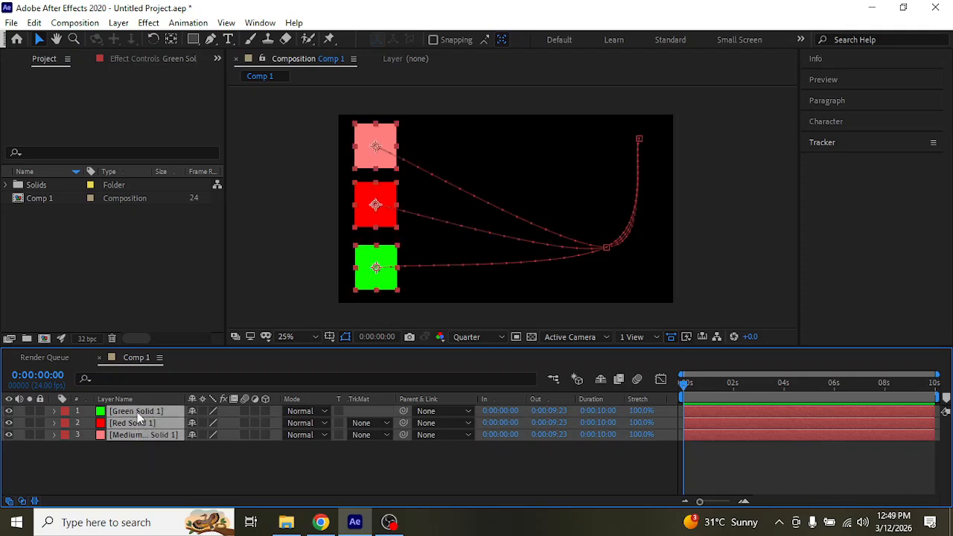
{"action": "key", "text": "u"}
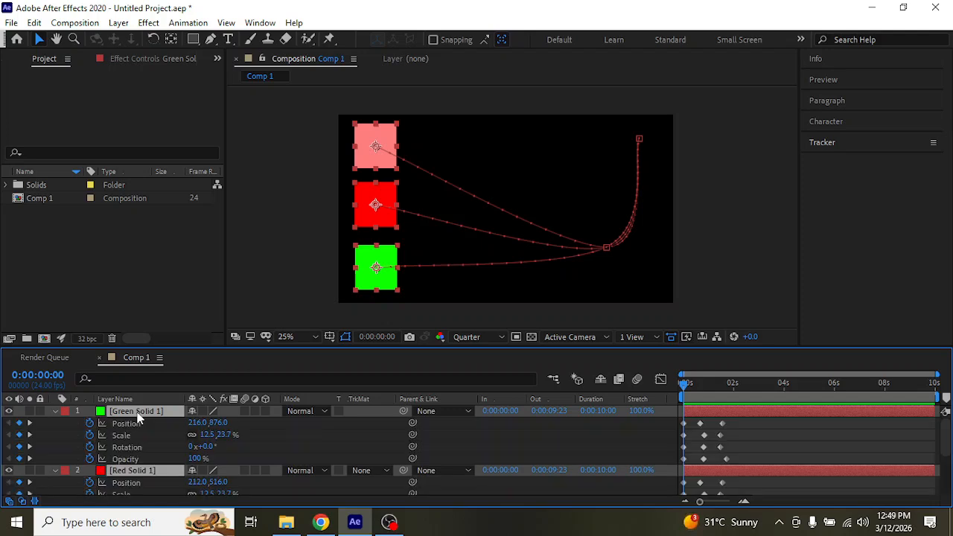
{"action": "left_click_drag", "start_coordinate": [712, 393], "coordinate": [729, 394]}
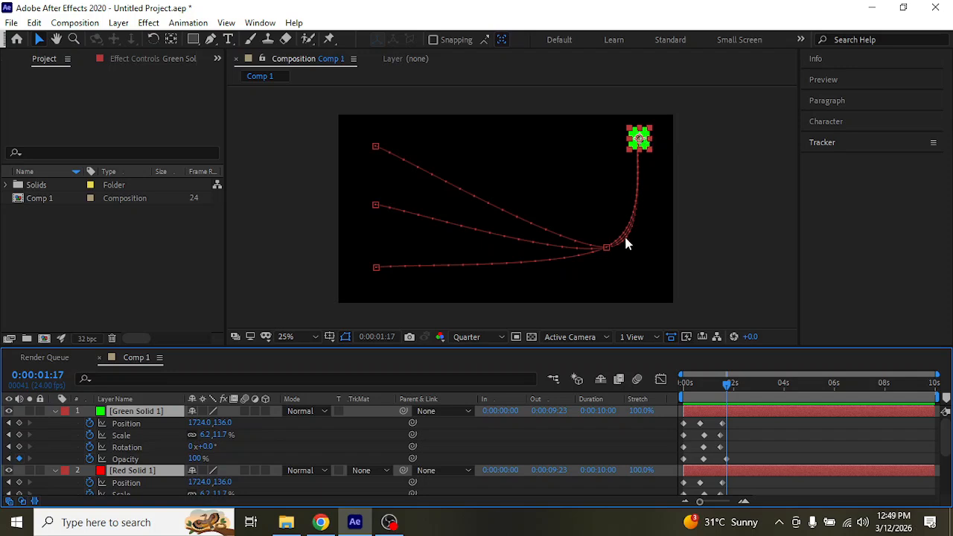
{"action": "left_click", "coordinate": [685, 259]}
Step: Move the green square's final Position keyframe at 0:00:01:14 to about 1828, 468
{"action": "left_click", "coordinate": [157, 423]}
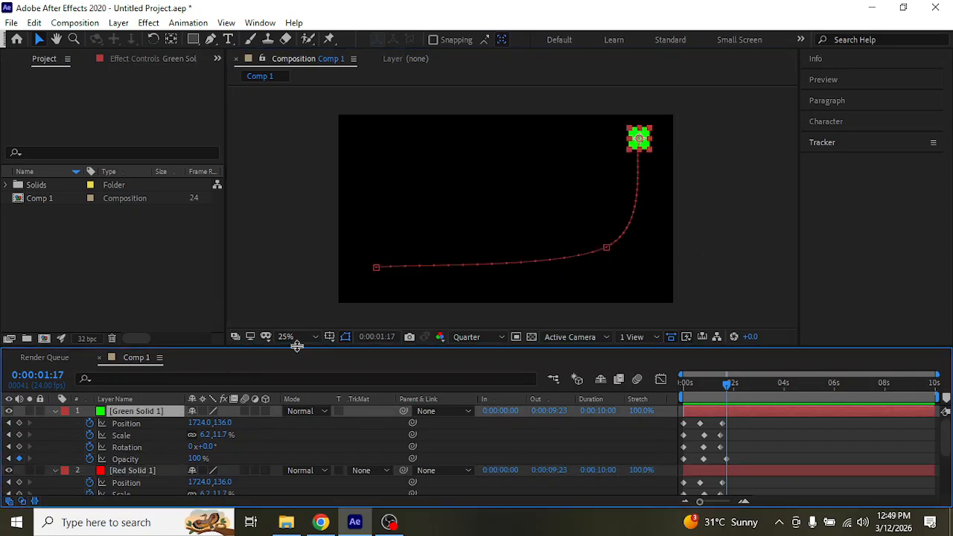
{"action": "left_click_drag", "start_coordinate": [645, 139], "coordinate": [665, 161]}
{"action": "key", "text": "ctrl+z"}
{"action": "left_click_drag", "start_coordinate": [729, 390], "coordinate": [723, 387]}
{"action": "left_click_drag", "start_coordinate": [640, 128], "coordinate": [657, 196]}
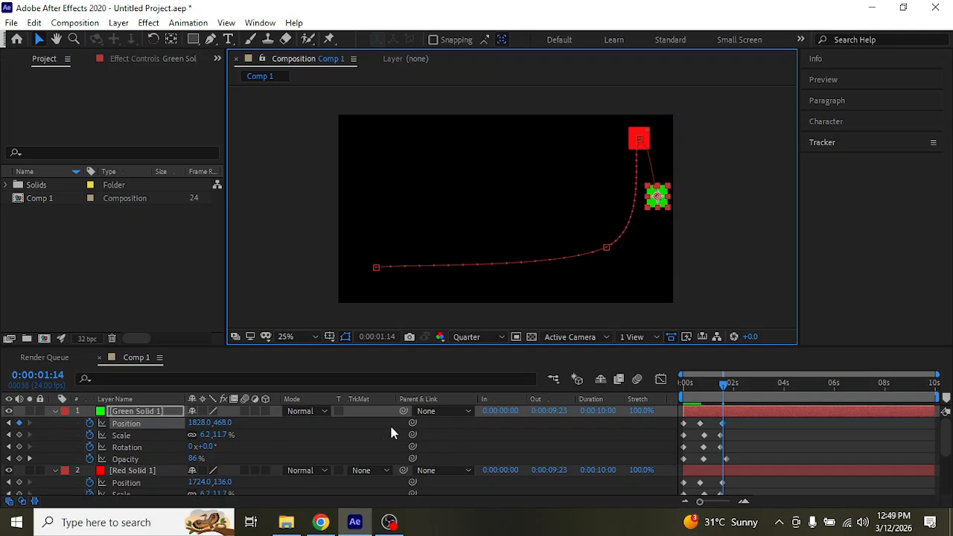
Step: Move the red square's final Position keyframe at 0:00:01:14 to about 1420, 140, and return to 0:00:00:00
{"action": "left_click", "coordinate": [159, 469]}
{"action": "left_click_drag", "start_coordinate": [633, 139], "coordinate": [586, 139]}
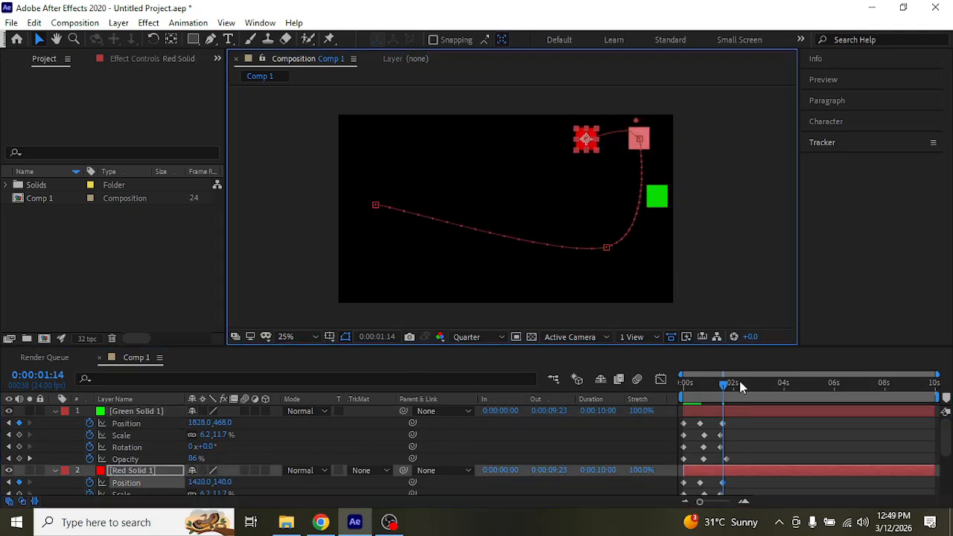
{"action": "left_click_drag", "start_coordinate": [726, 391], "coordinate": [681, 414]}
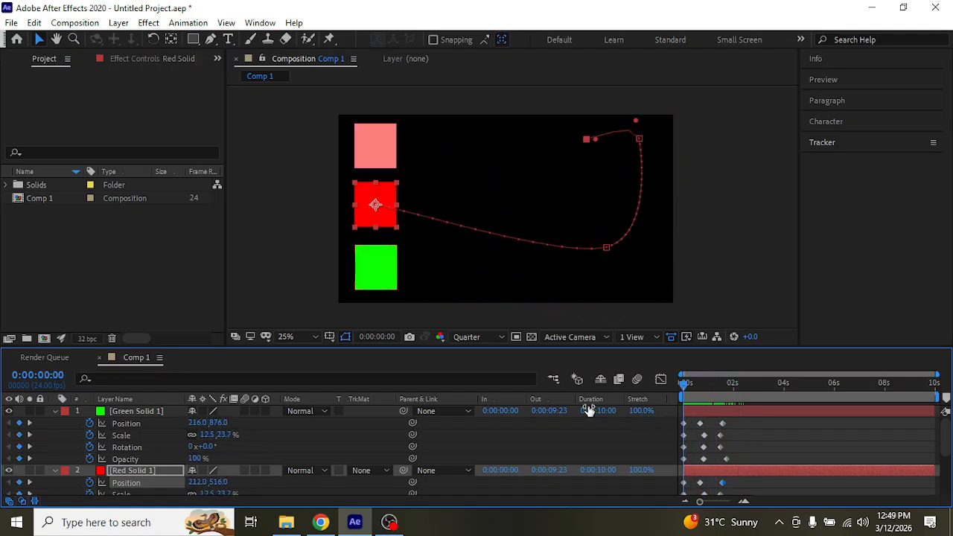
Step: Delete the green and red solid layers, keeping only the original pink solid
{"action": "left_click", "coordinate": [143, 412]}
{"action": "key", "text": "Delete"}
{"action": "left_click", "coordinate": [152, 418]}
{"action": "key", "text": "Delete"}
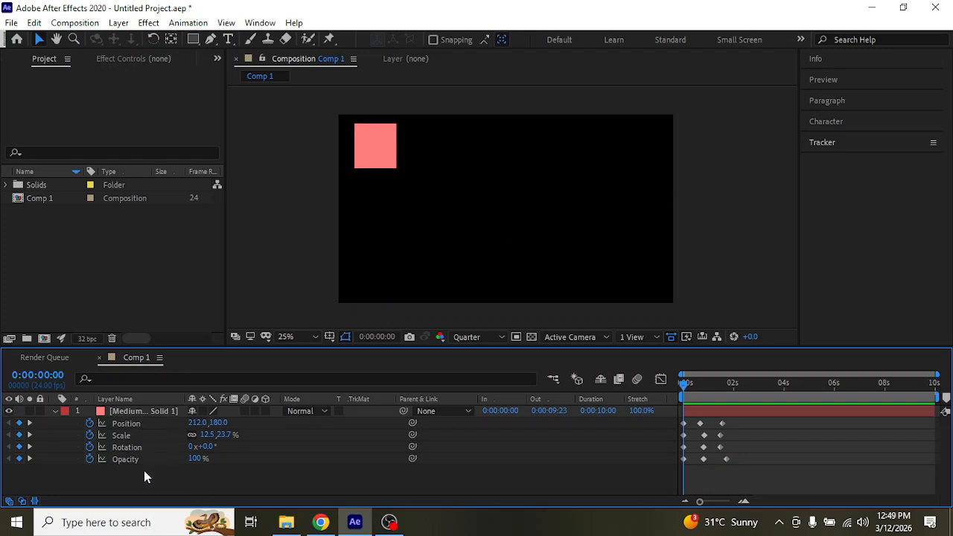
Step: Remove all Position, Scale, Rotation and Opacity keyframes from the pink solid and delete its layer
{"action": "left_click", "coordinate": [90, 423]}
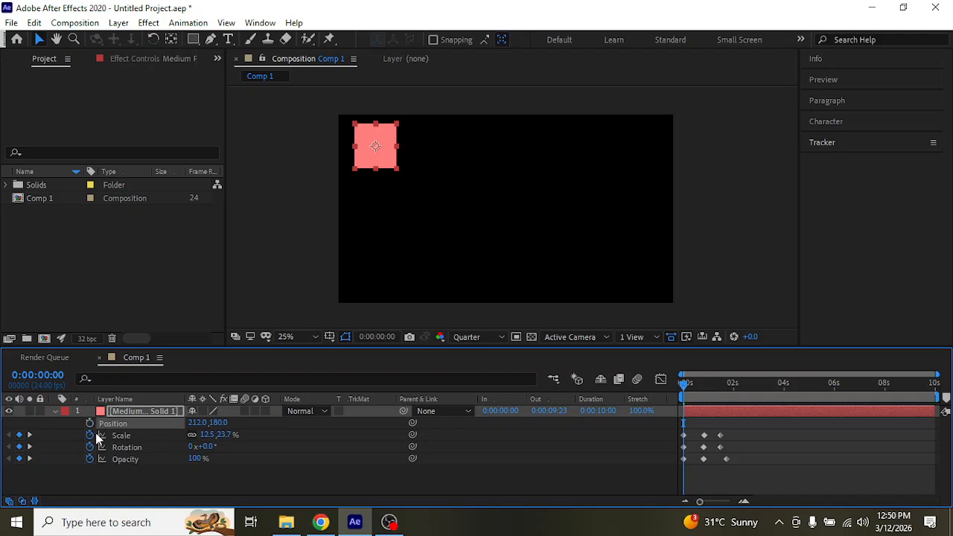
{"action": "left_click", "coordinate": [90, 435]}
{"action": "left_click", "coordinate": [91, 459]}
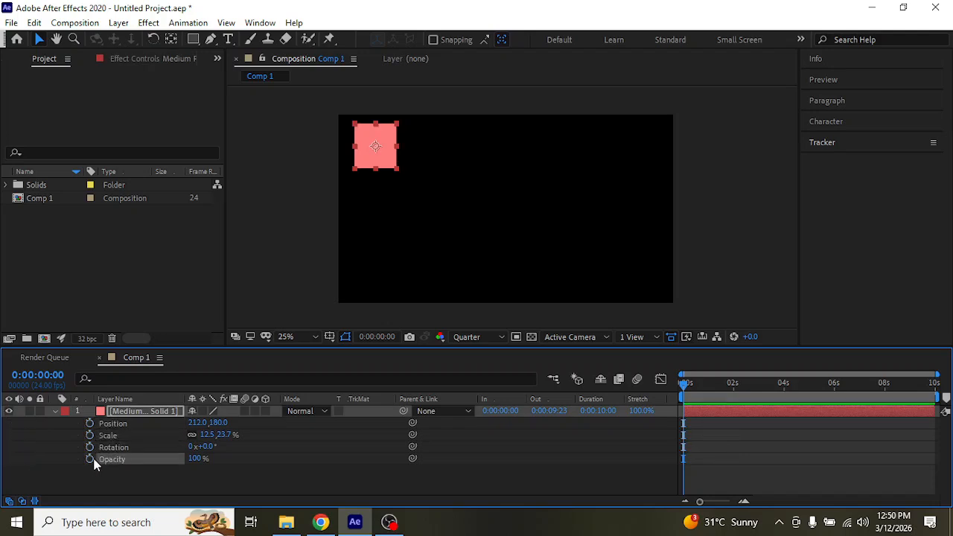
{"action": "left_click", "coordinate": [146, 413]}
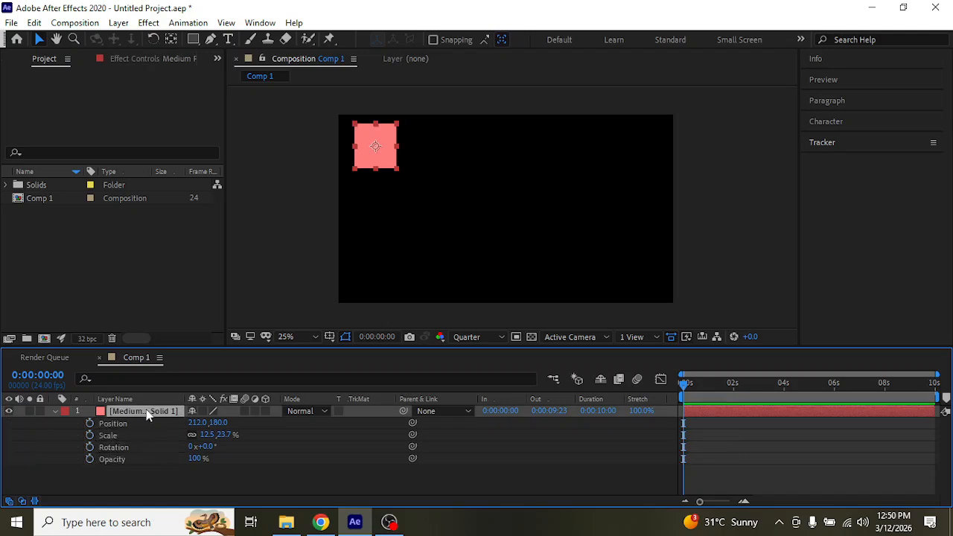
{"action": "key", "text": "Delete"}
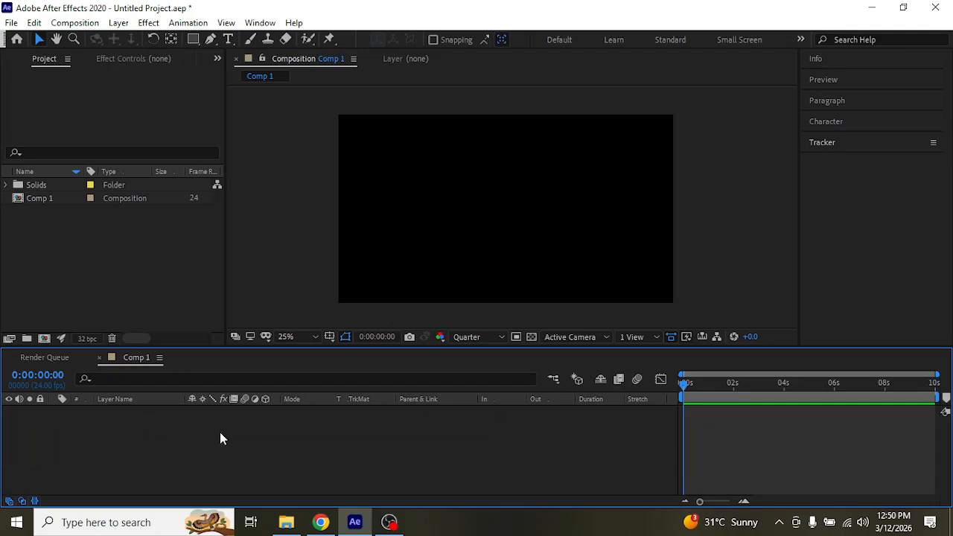
Step: Create a new green solid and scale it down to a narrow vertical bar centered in the composition
{"action": "right_click", "coordinate": [221, 430]}
{"action": "mouse_move", "coordinate": [339, 277]}
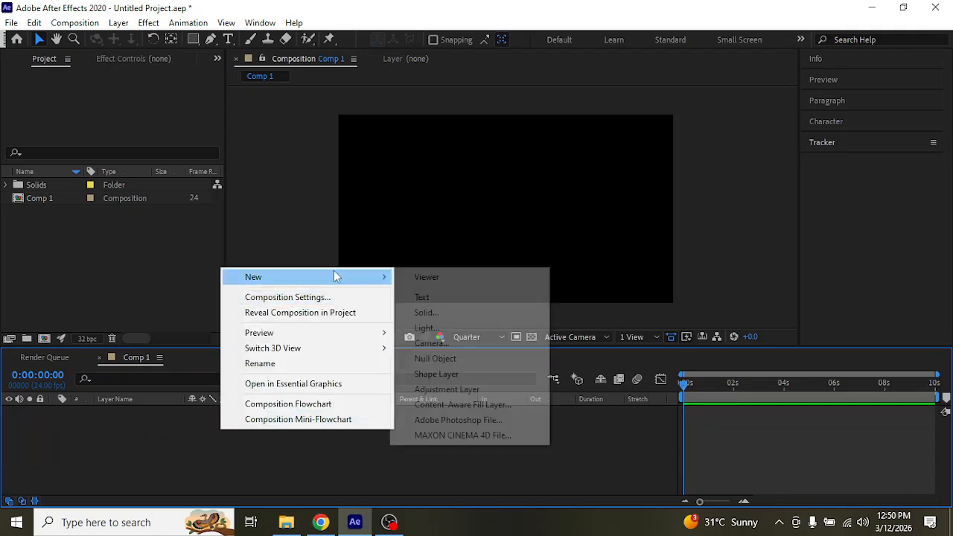
{"action": "left_click", "coordinate": [456, 314]}
{"action": "left_click", "coordinate": [283, 367]}
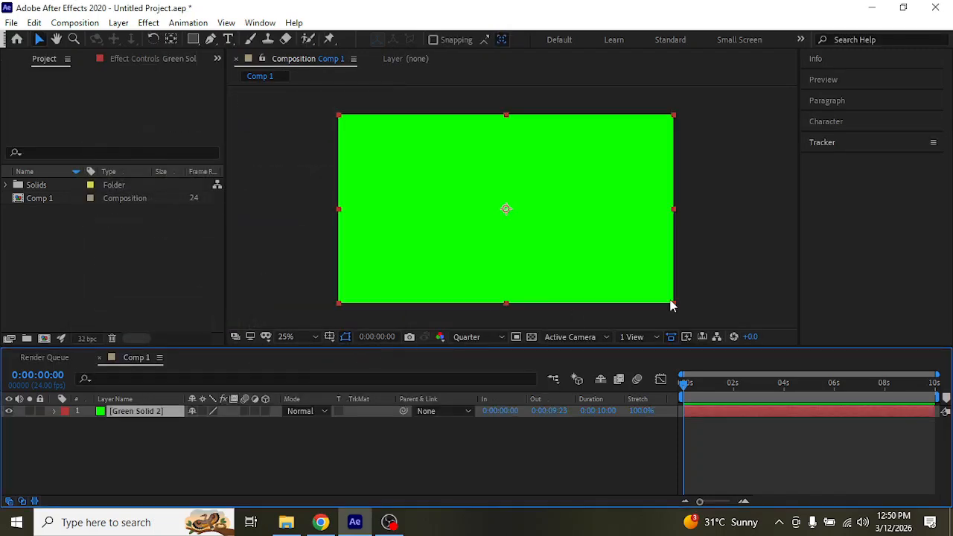
{"action": "left_click_drag", "start_coordinate": [673, 304], "coordinate": [515, 271]}
{"action": "left_click", "coordinate": [462, 458]}
Step: Duplicate the green bar, set the copy's Rotation to 90° to form a plus shape, and collapse its properties
{"action": "left_click", "coordinate": [144, 413]}
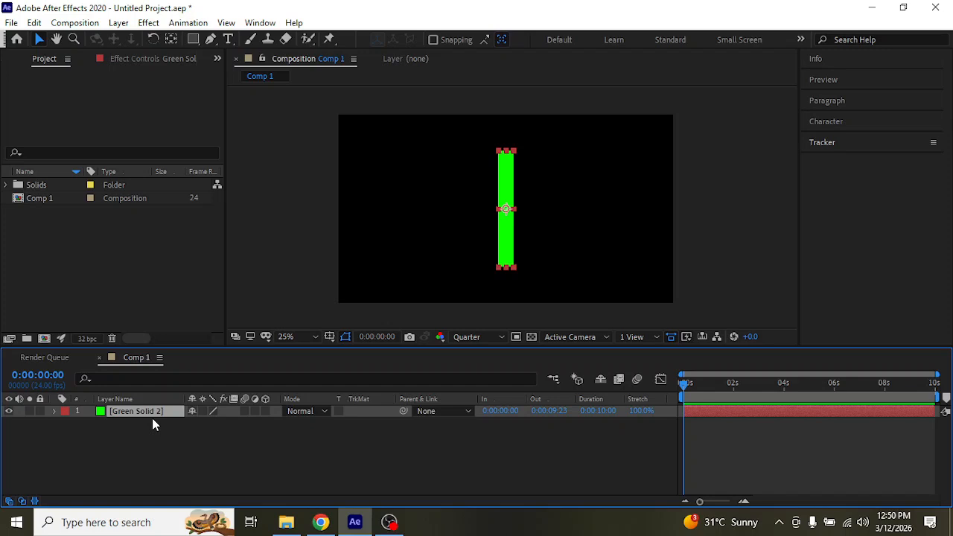
{"action": "key", "text": "ctrl+d"}
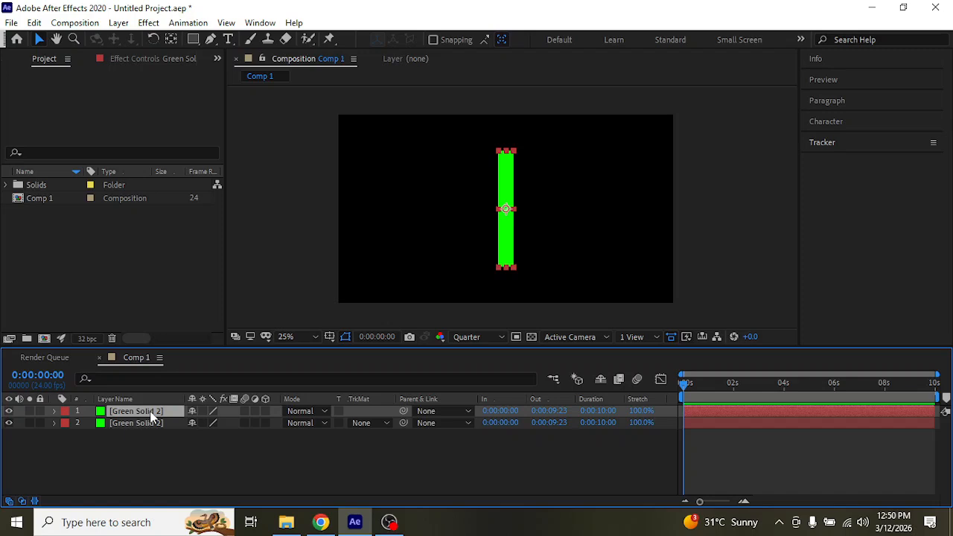
{"action": "key", "text": "r"}
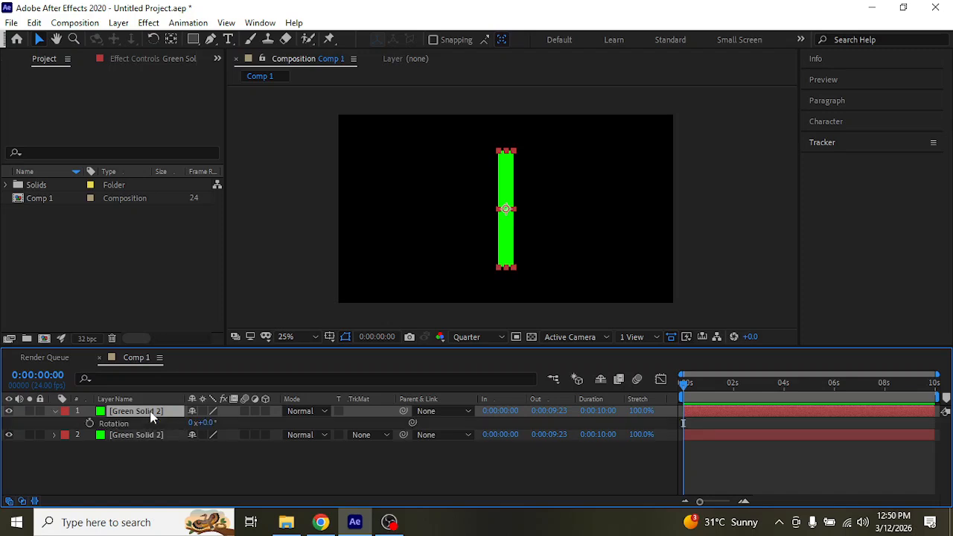
{"action": "left_click", "coordinate": [209, 423]}
{"action": "type", "text": "90"}
{"action": "key", "text": "Return"}
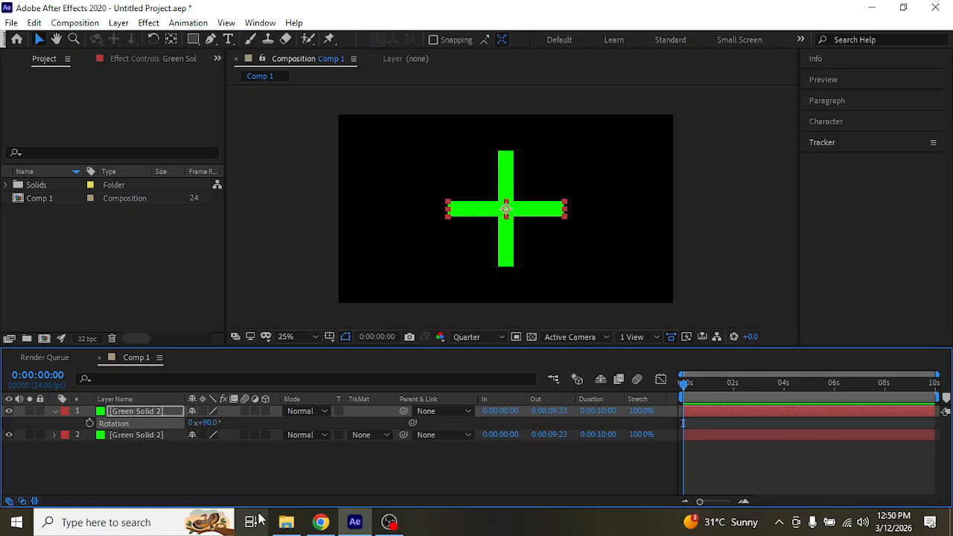
{"action": "left_click", "coordinate": [249, 473]}
{"action": "left_click", "coordinate": [54, 411]}
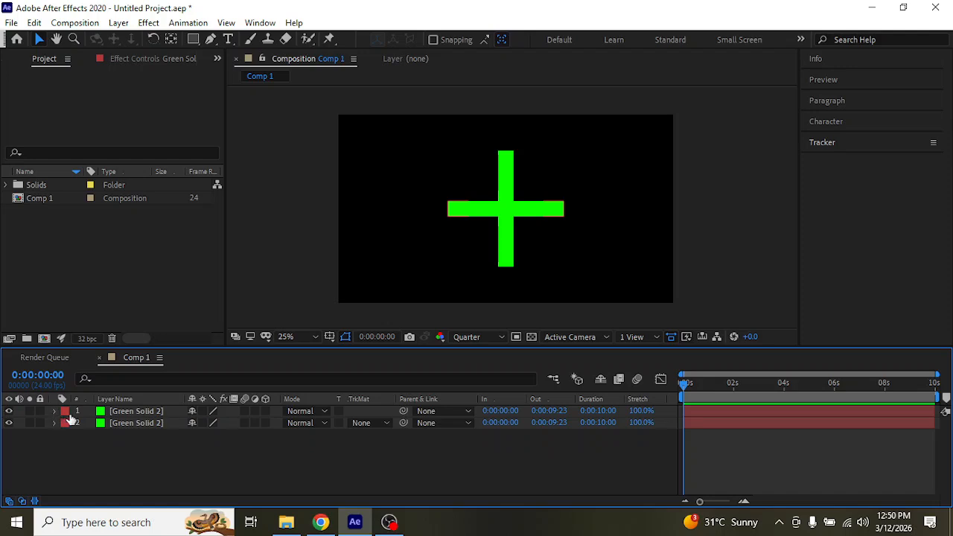
Step: Pre-compose both green solid layers into a new composition named Pre-comp 1
{"action": "left_click_drag", "start_coordinate": [197, 451], "coordinate": [140, 413]}
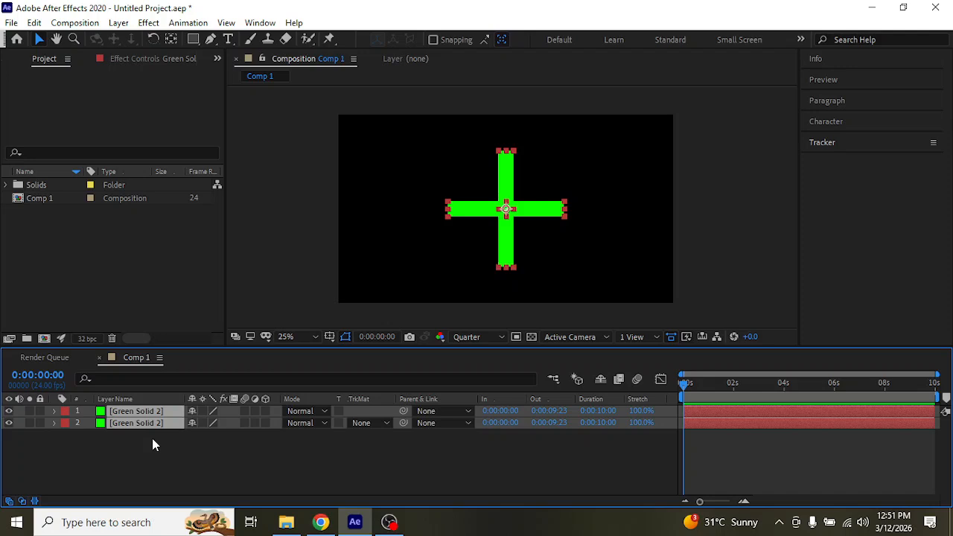
{"action": "right_click", "coordinate": [163, 415]}
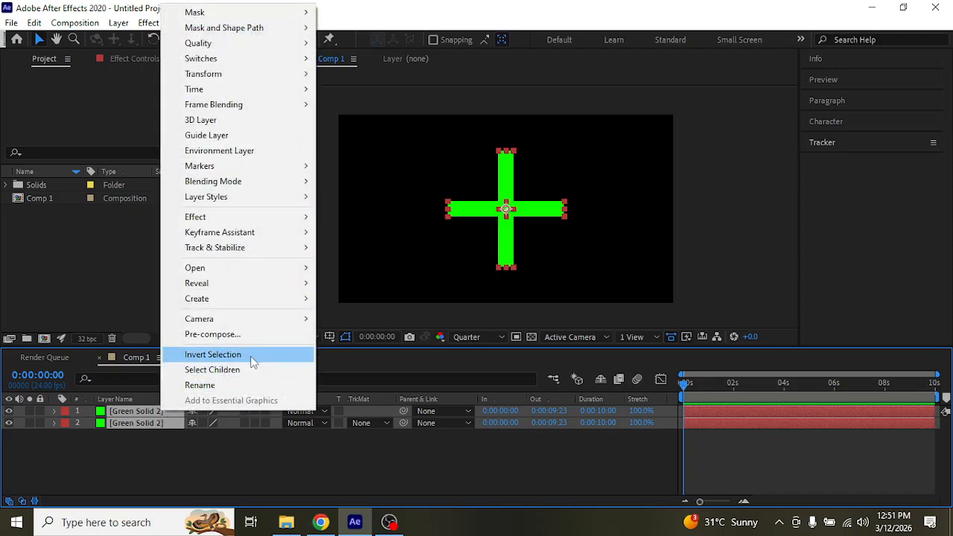
{"action": "left_click", "coordinate": [263, 332]}
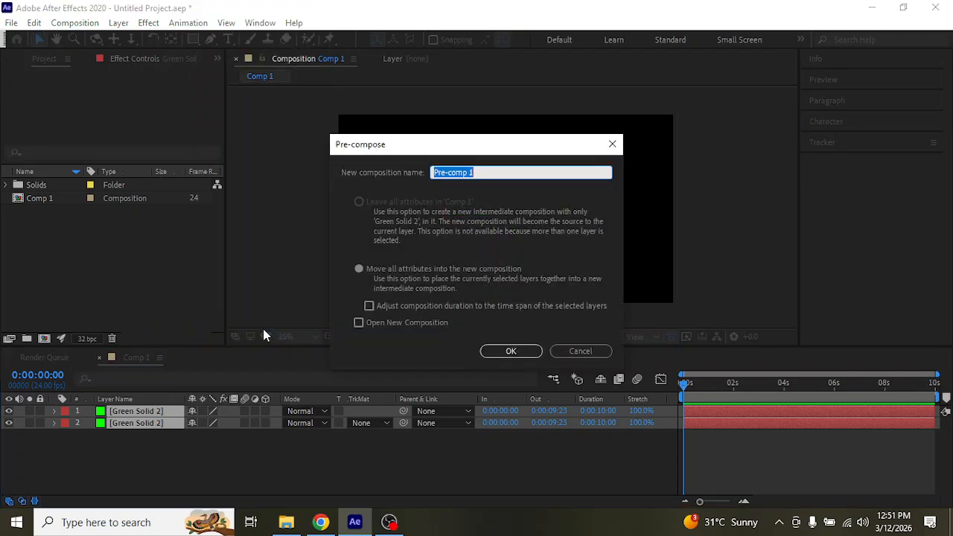
{"action": "left_click", "coordinate": [511, 350]}
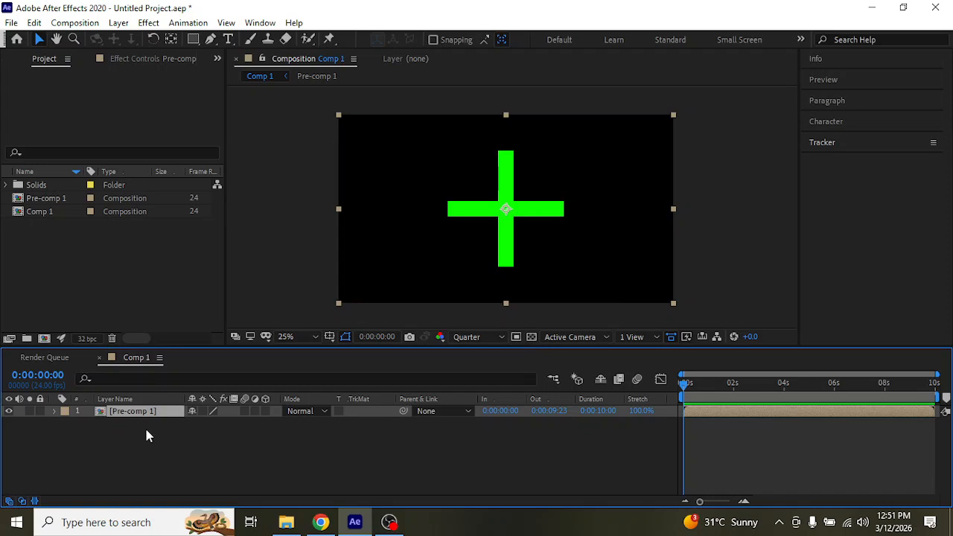
Step: Keyframe the Pre-comp 1 layer's Rotation from the first frame to 4 revolutions at 0:00:01:23, and return to the start
{"action": "left_click", "coordinate": [55, 411]}
{"action": "left_click", "coordinate": [66, 423]}
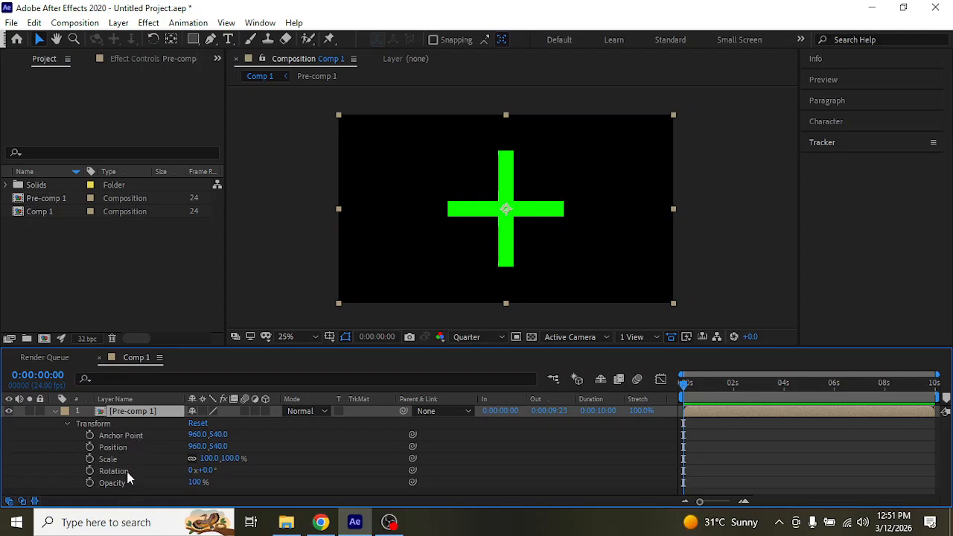
{"action": "left_click", "coordinate": [89, 470]}
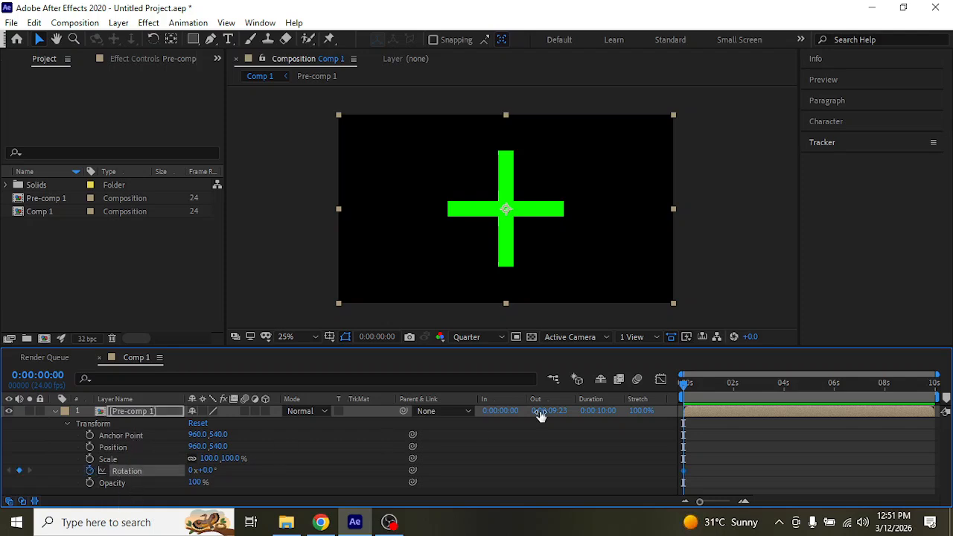
{"action": "left_click", "coordinate": [733, 384]}
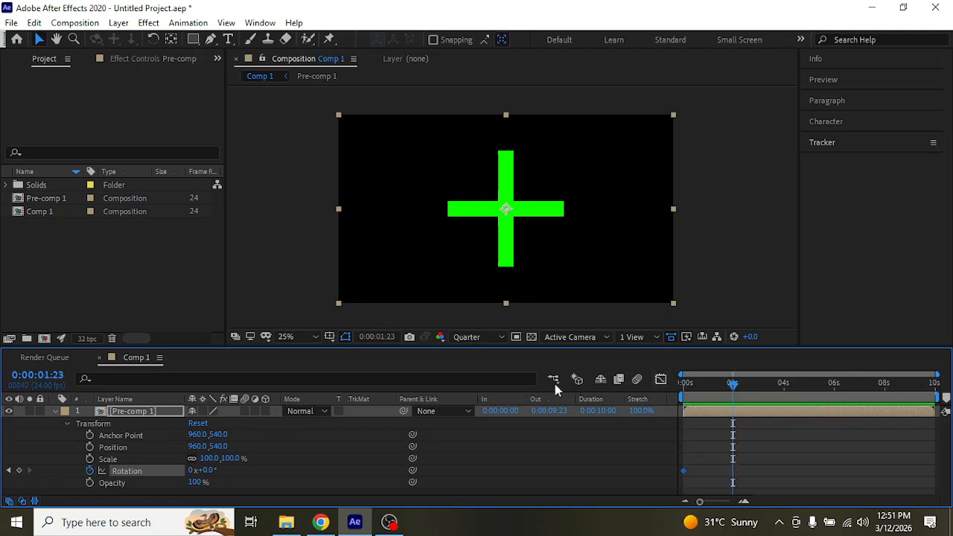
{"action": "left_click", "coordinate": [192, 470]}
{"action": "type", "text": "4"}
{"action": "key", "text": "Return"}
{"action": "left_click_drag", "start_coordinate": [733, 384], "coordinate": [610, 385]}
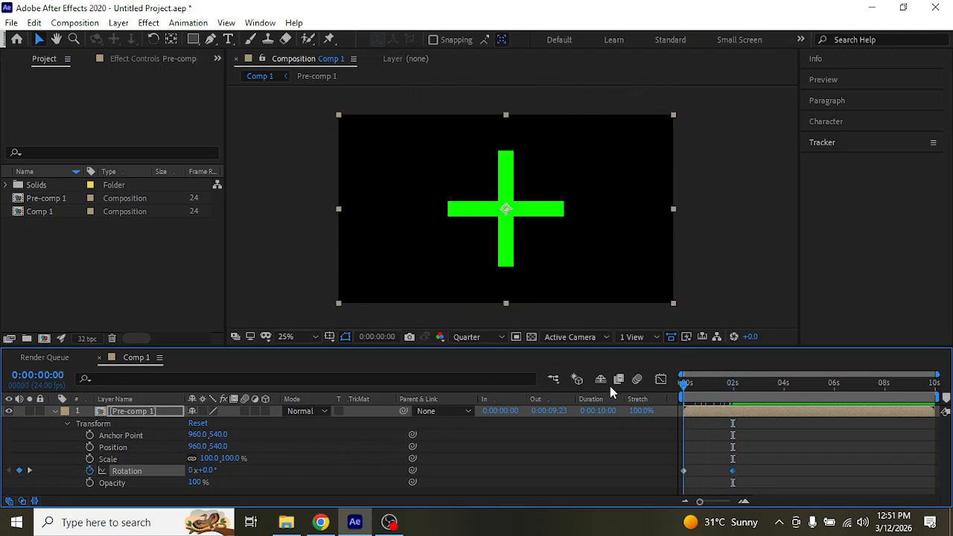
Step: Preview the rotating plus shape, return to the first frame and collapse the layer's properties
{"action": "key", "text": "space"}
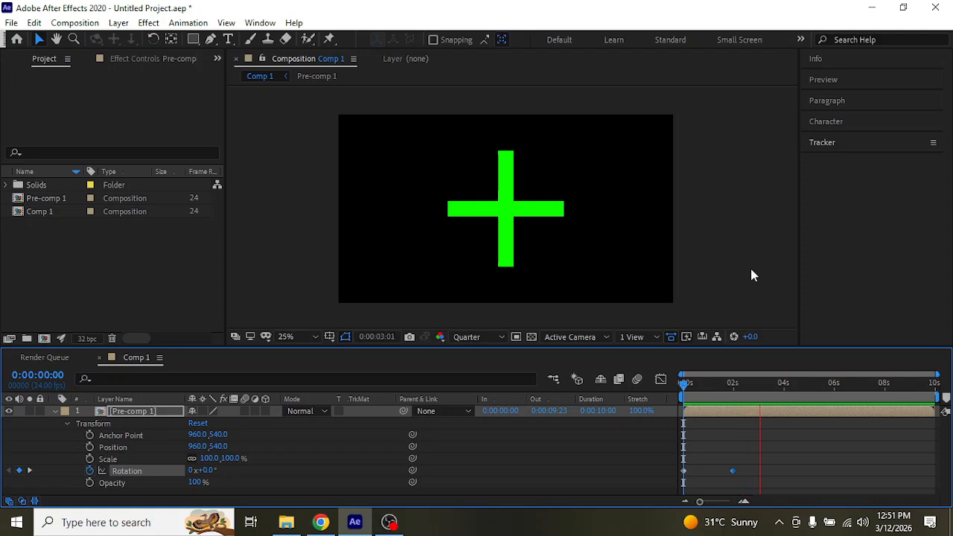
{"action": "left_click_drag", "start_coordinate": [741, 382], "coordinate": [662, 400]}
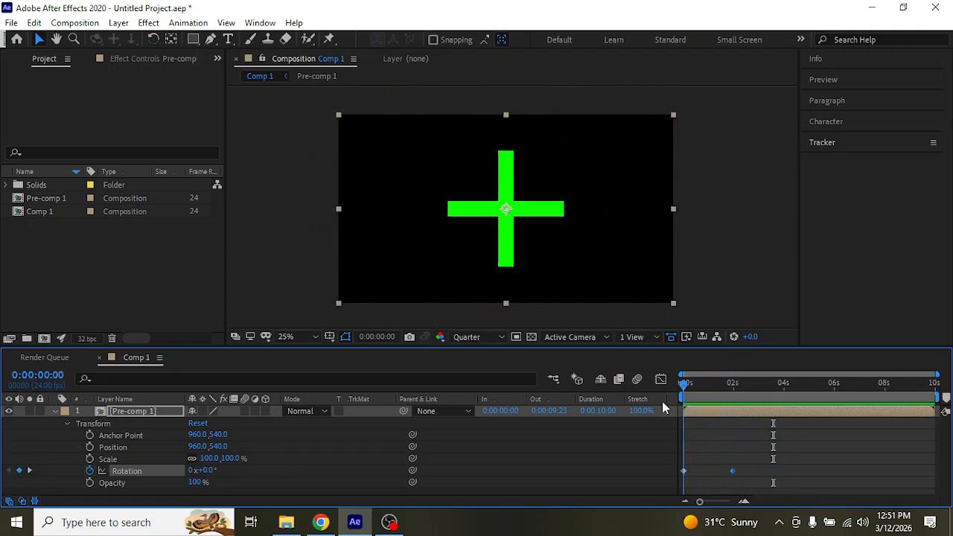
{"action": "left_click", "coordinate": [54, 410]}
{"action": "left_click", "coordinate": [160, 447]}
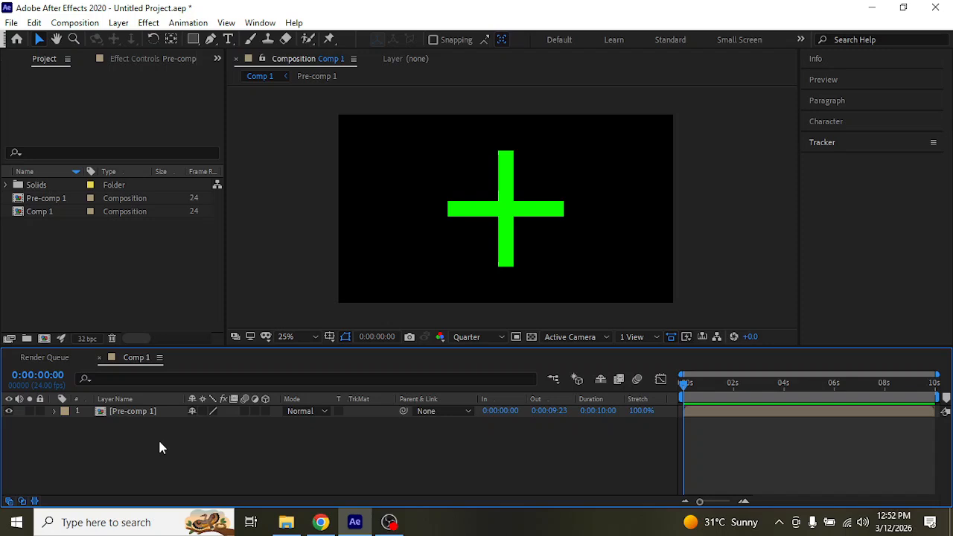
Step: Open Pre-comp 1 and change the vertical bar's solid color to red FF0000 as a new solid
{"action": "left_click", "coordinate": [137, 414]}
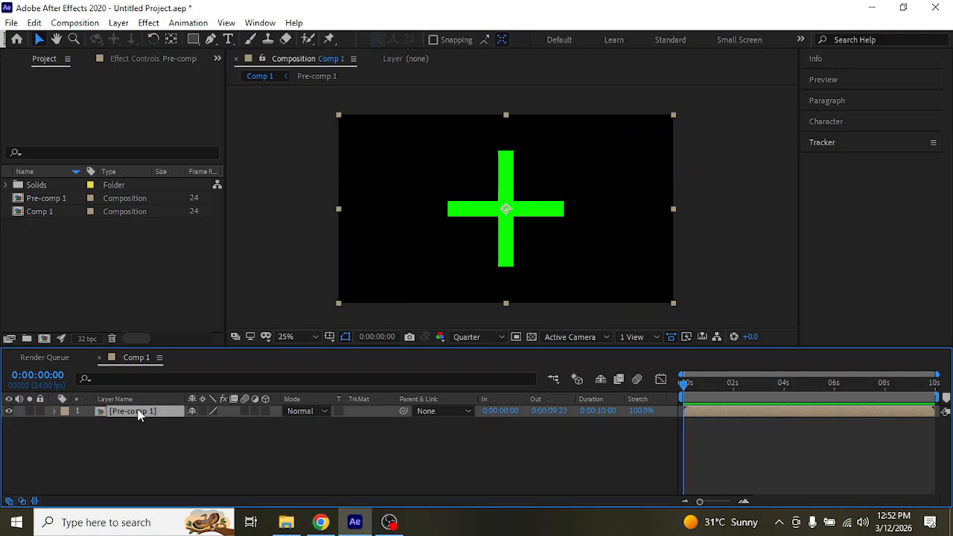
{"action": "double_click", "coordinate": [138, 414]}
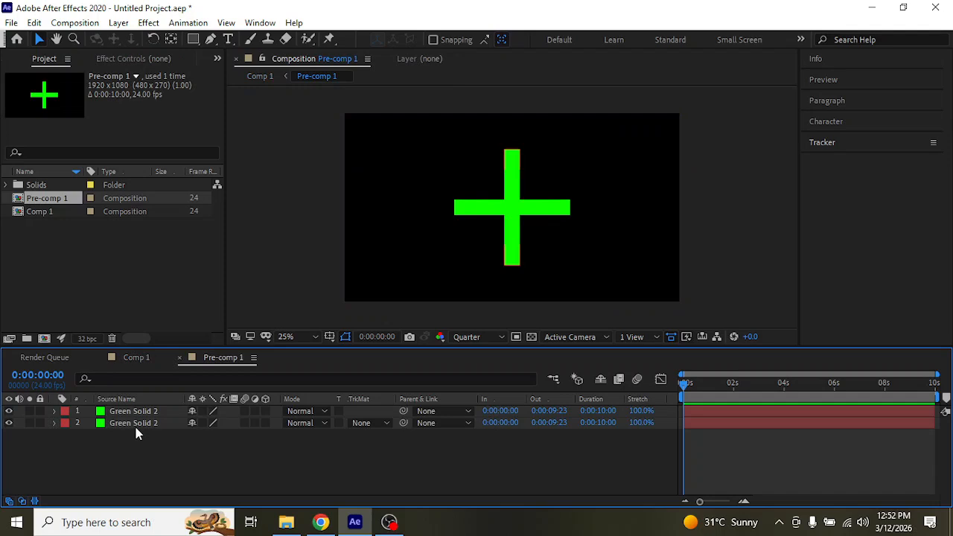
{"action": "left_click", "coordinate": [140, 423]}
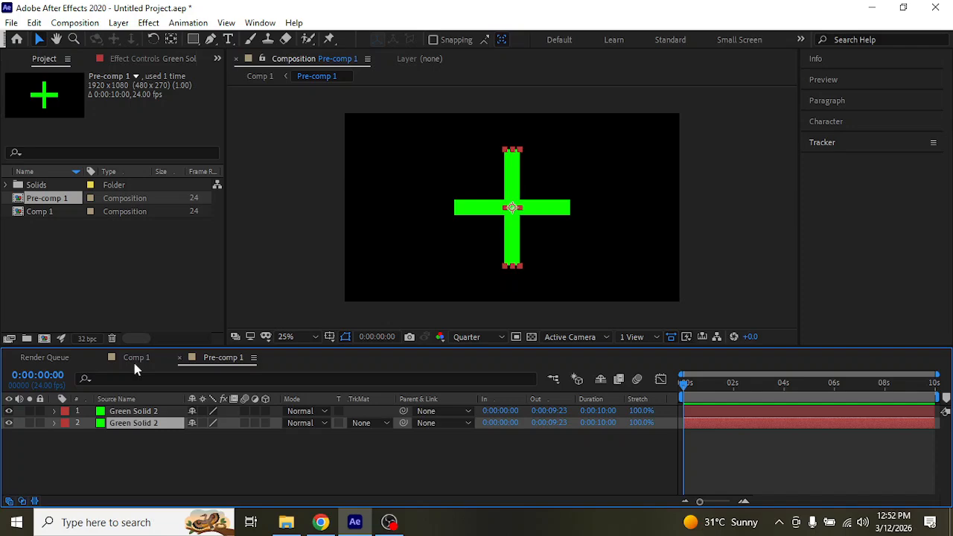
{"action": "left_click", "coordinate": [118, 22]}
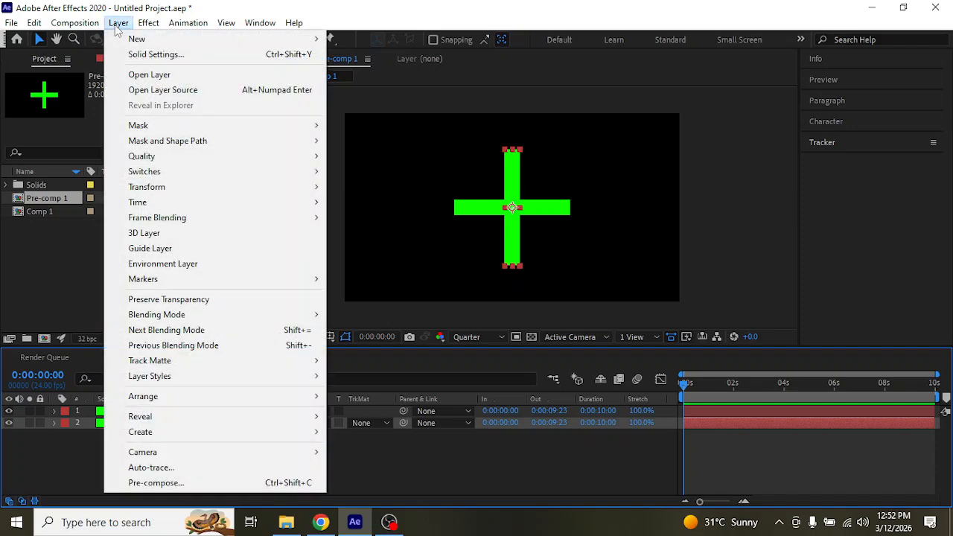
{"action": "left_click", "coordinate": [149, 56]}
{"action": "left_click", "coordinate": [807, 297]}
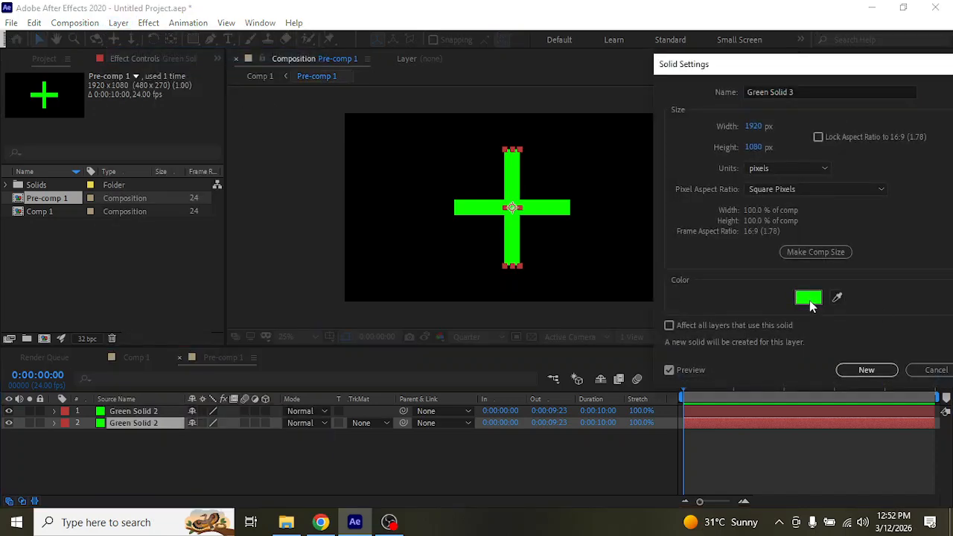
{"action": "left_click_drag", "start_coordinate": [804, 182], "coordinate": [804, 118]}
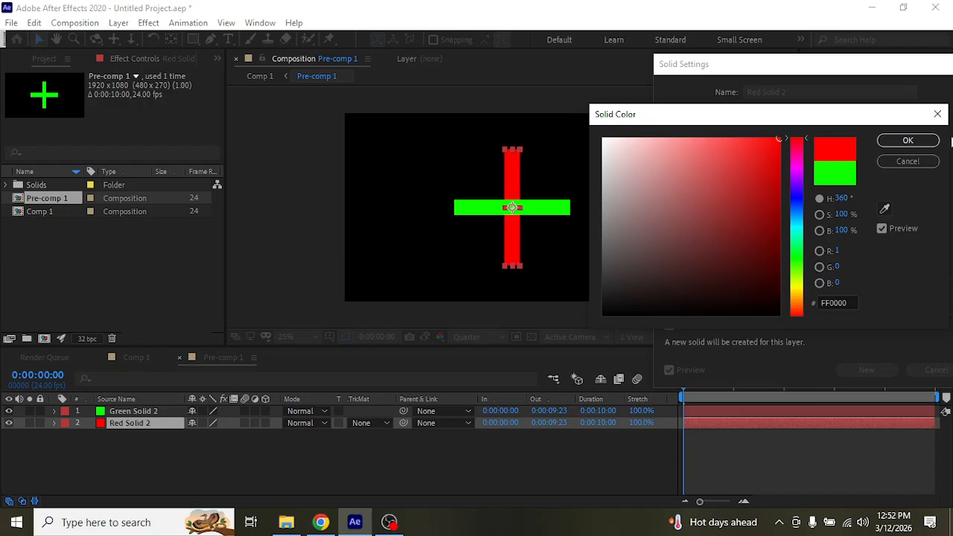
{"action": "left_click", "coordinate": [907, 140]}
{"action": "left_click", "coordinate": [867, 370]}
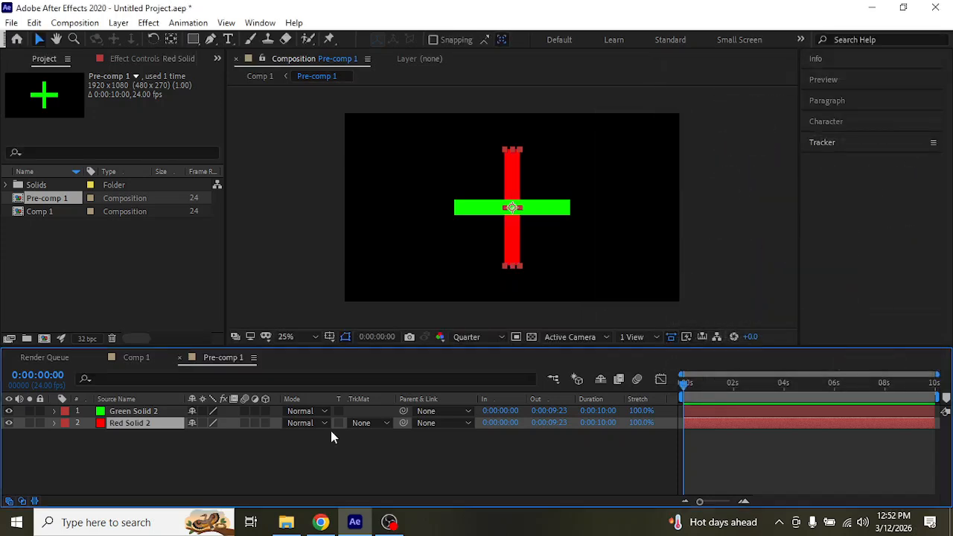
Step: Return to Comp 1, enable motion blur for the Pre-comp 1 layer and the composition, and preview the spin
{"action": "left_click", "coordinate": [140, 354]}
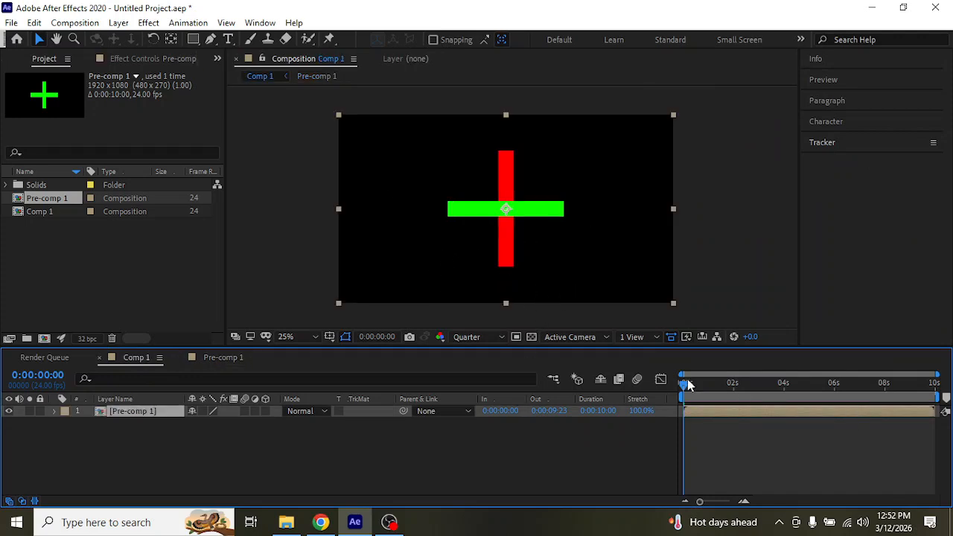
{"action": "left_click_drag", "start_coordinate": [685, 382], "coordinate": [617, 394]}
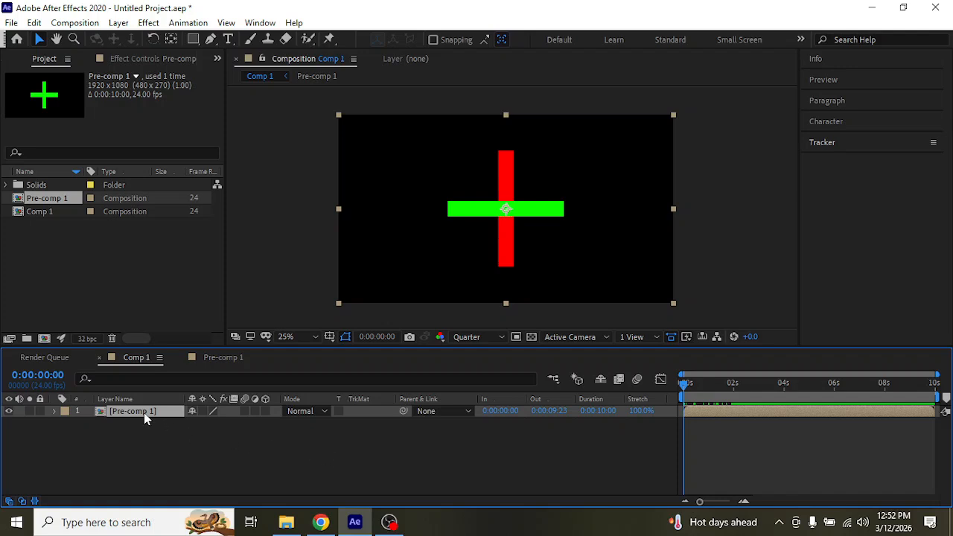
{"action": "left_click", "coordinate": [245, 411]}
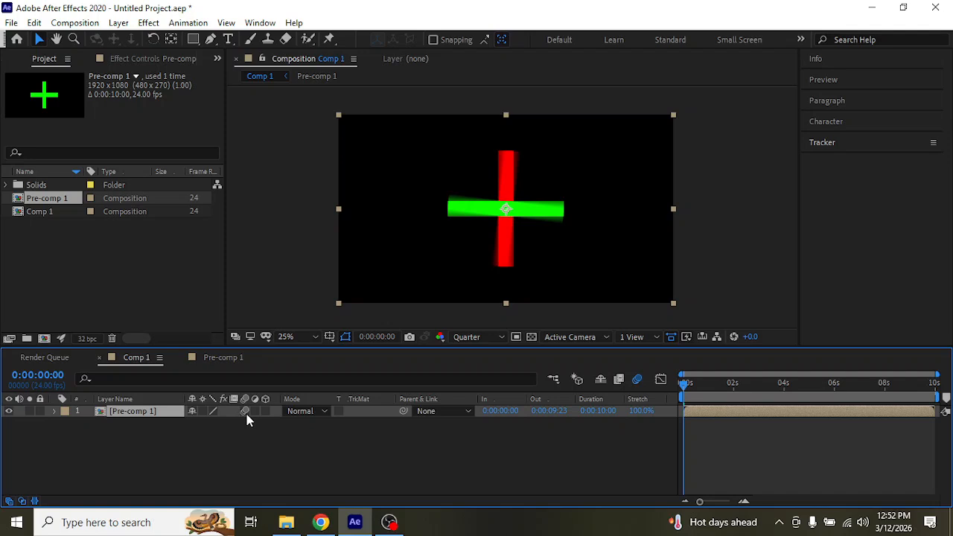
{"action": "key", "text": "space"}
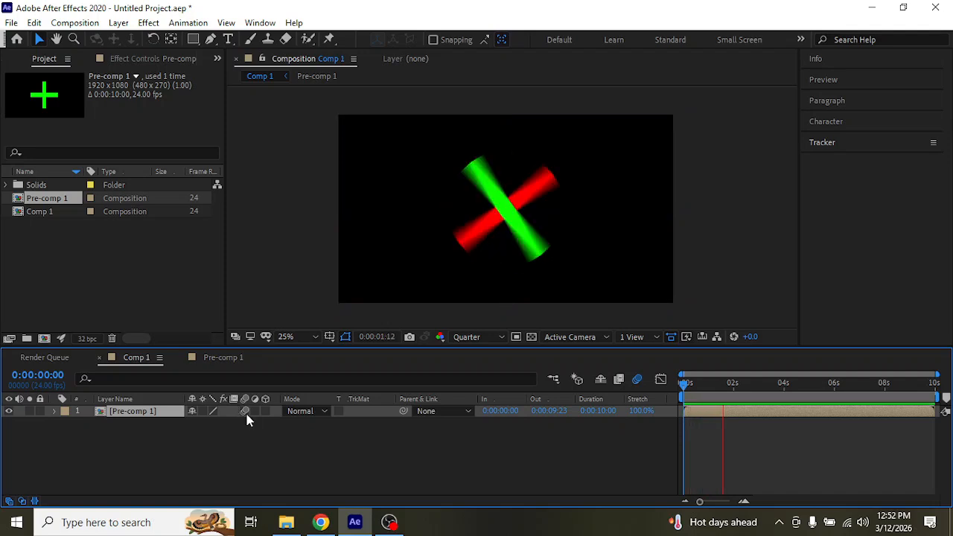
Step: Stop playback at 0:00:01:13, compare the frame with the composition's motion blur off and on, and return to the start
{"action": "key", "text": "space"}
{"action": "key", "text": "period"}
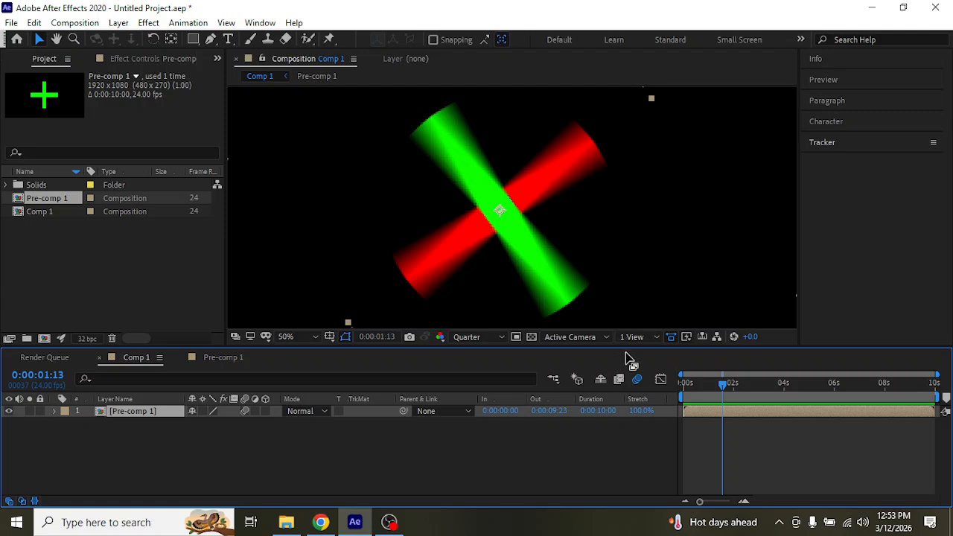
{"action": "left_click", "coordinate": [638, 387]}
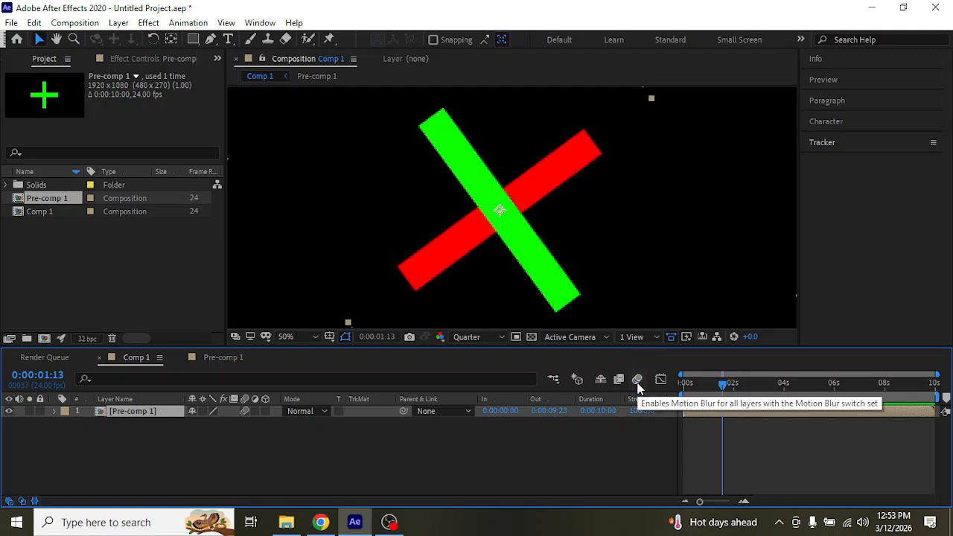
{"action": "left_click", "coordinate": [637, 379]}
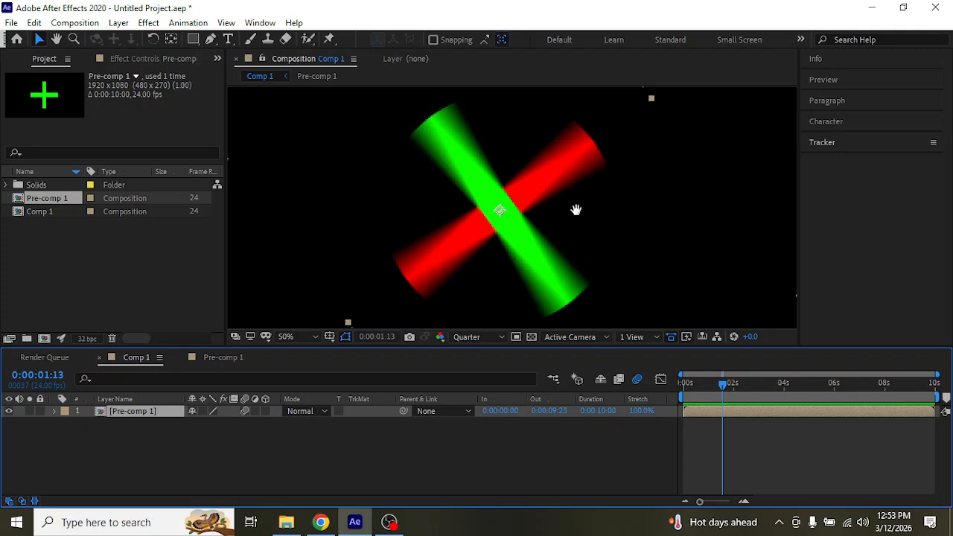
{"action": "key", "text": "space"}
{"action": "key", "text": "space"}
{"action": "left_click", "coordinate": [721, 385]}
{"action": "left_click_drag", "start_coordinate": [721, 385], "coordinate": [639, 374]}
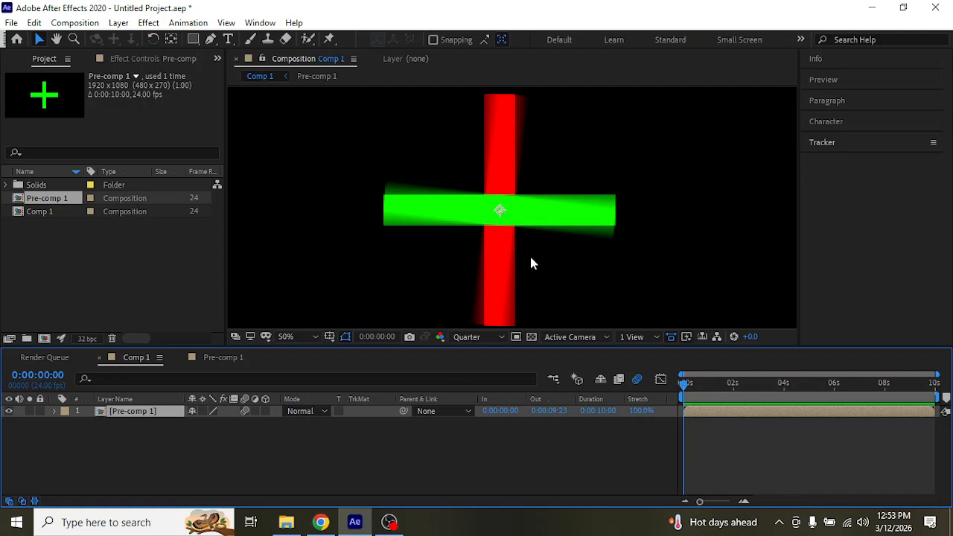
{"action": "scroll", "coordinate": [529, 254], "scroll_direction": "down", "scroll_amount": 2}
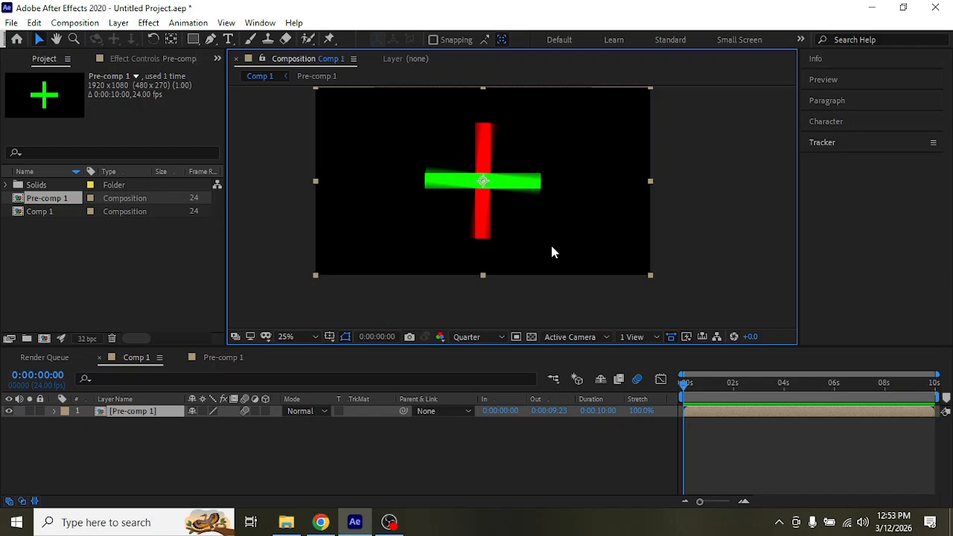
{"action": "right_click", "coordinate": [157, 416]}
{"action": "mouse_move", "coordinate": [276, 214]}
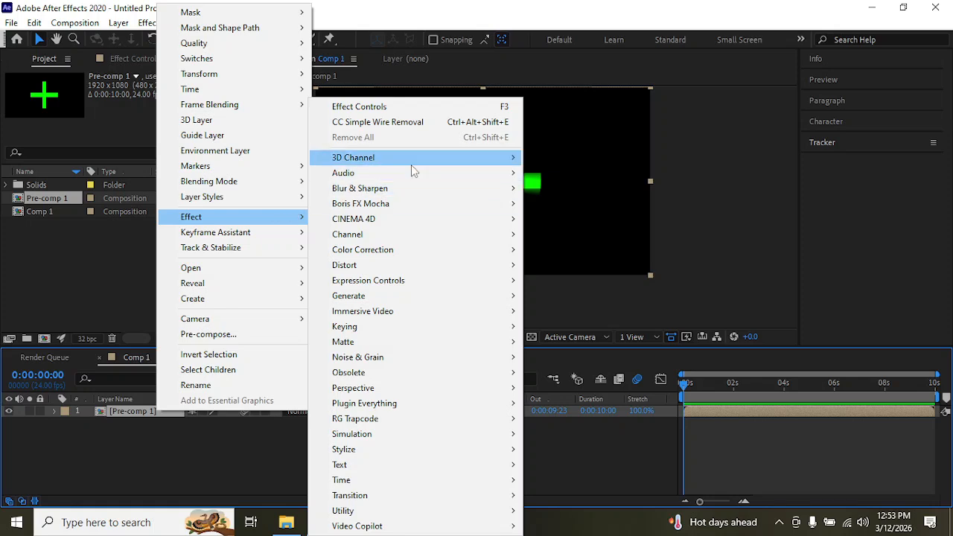
{"action": "mouse_move", "coordinate": [414, 188]}
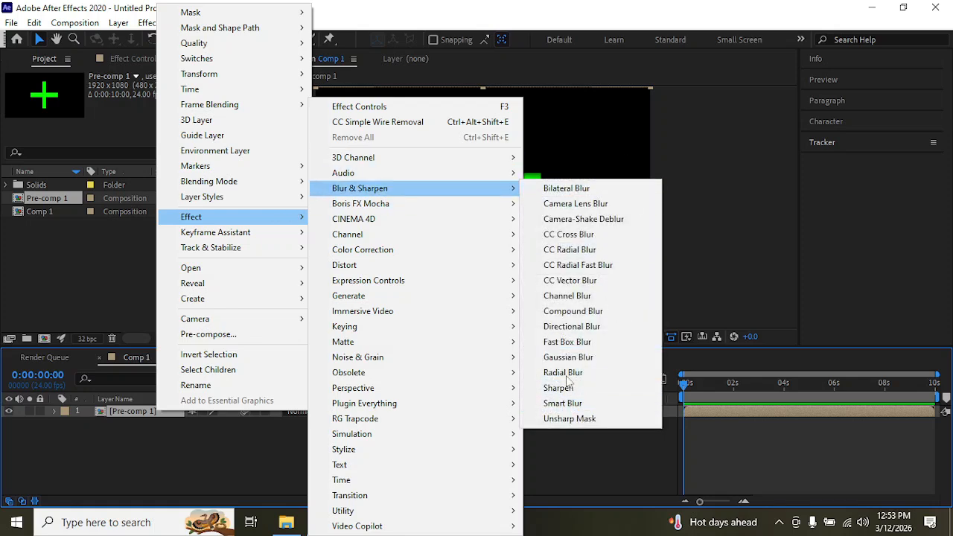
{"action": "left_click", "coordinate": [705, 26]}
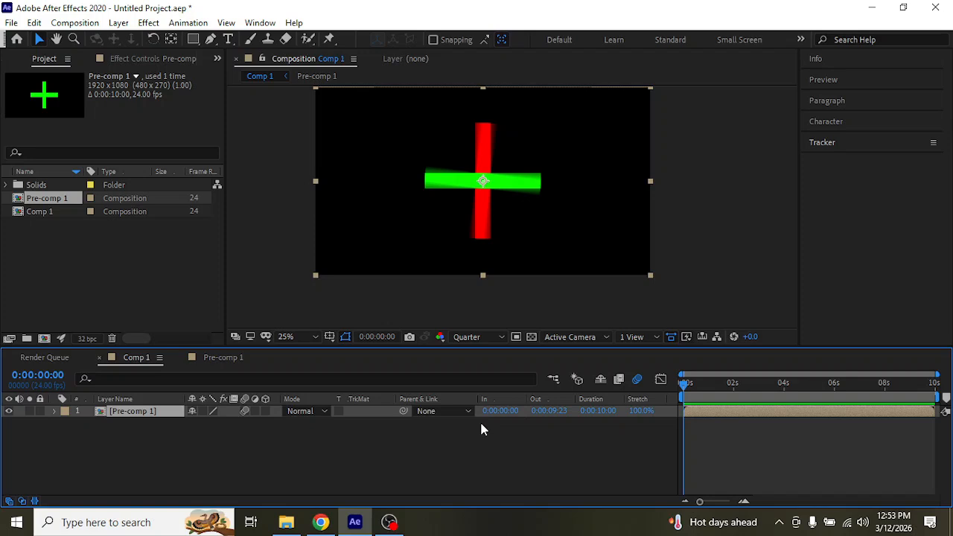
Step: Preview the two-colored cross spinning with motion blur, then stop playback and deselect the layer
{"action": "key", "text": "space"}
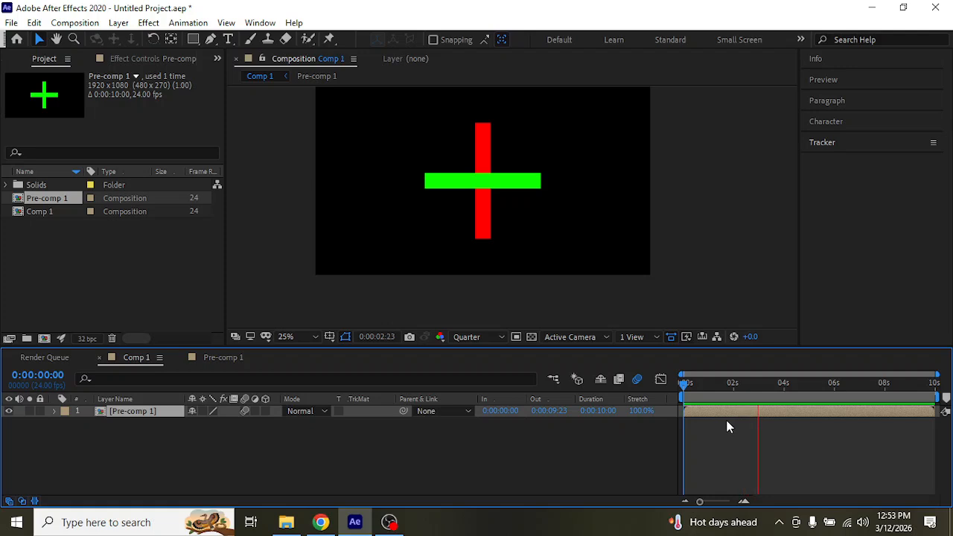
{"action": "key", "text": "space"}
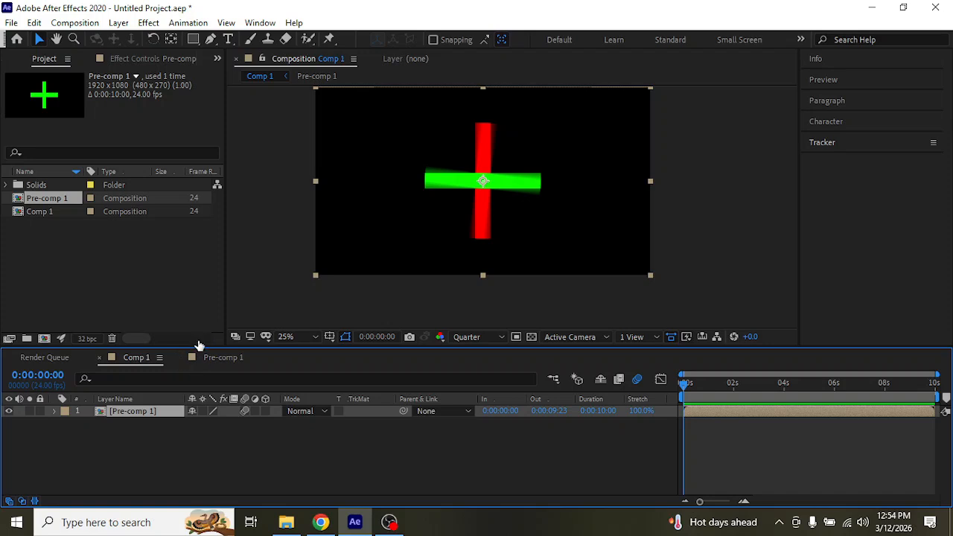
{"action": "left_click", "coordinate": [165, 441]}
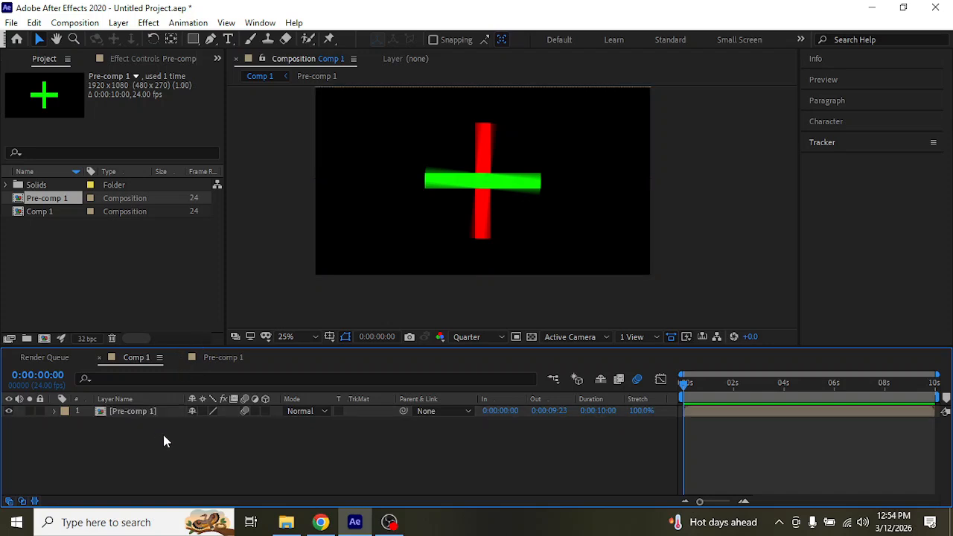
Step: Duplicate the Pre-comp 1 layer and move the copy to the upper-left area of the composition frame
{"action": "left_click", "coordinate": [148, 416]}
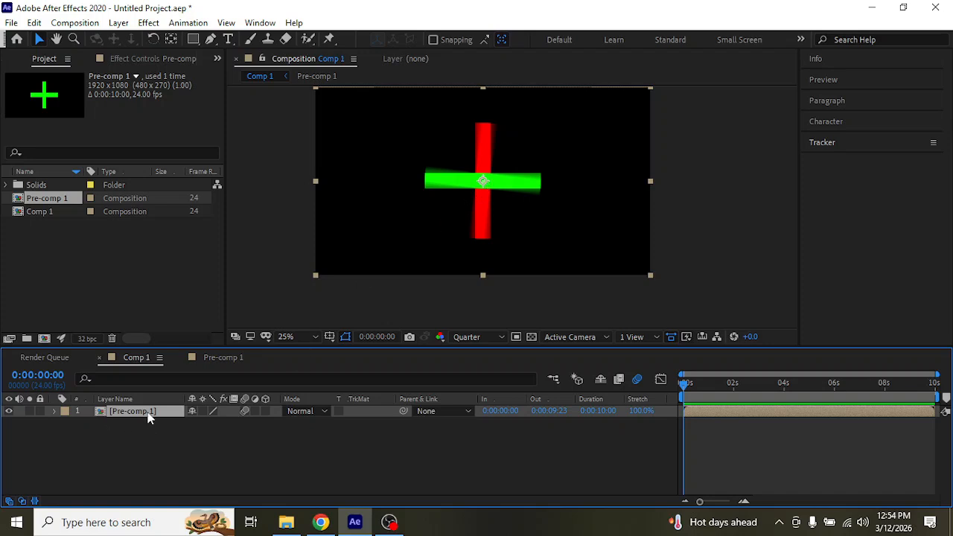
{"action": "key", "text": "ctrl+d"}
{"action": "left_click_drag", "start_coordinate": [496, 196], "coordinate": [372, 159]}
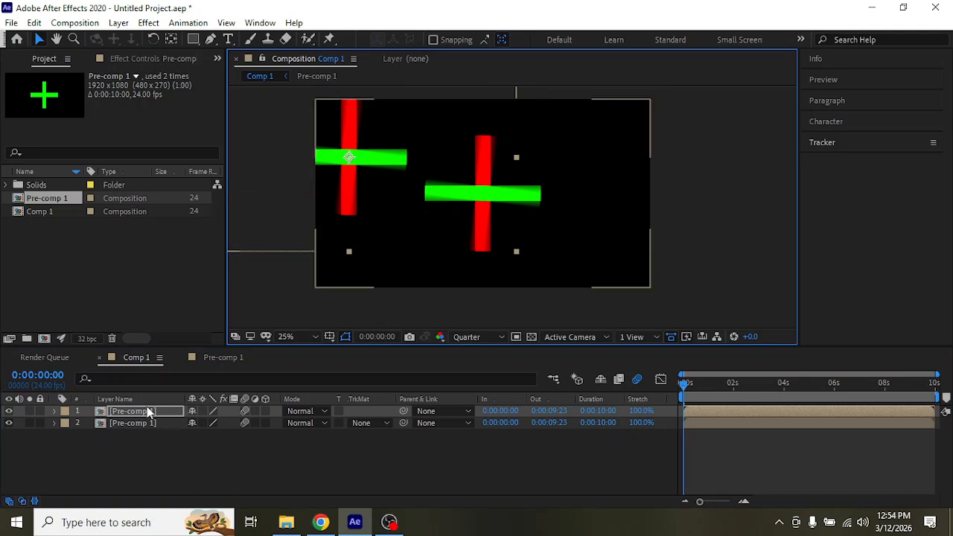
Step: Duplicate the top Pre-comp 1 layer and move the new copy to the lower-right area of the composition frame
{"action": "left_click", "coordinate": [149, 417]}
{"action": "key", "text": "ctrl+d"}
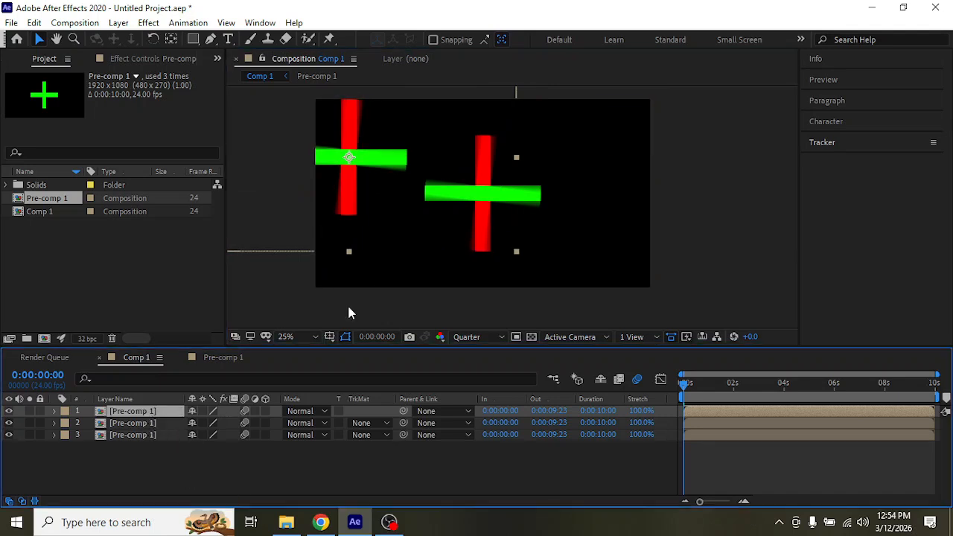
{"action": "left_click_drag", "start_coordinate": [372, 164], "coordinate": [621, 252]}
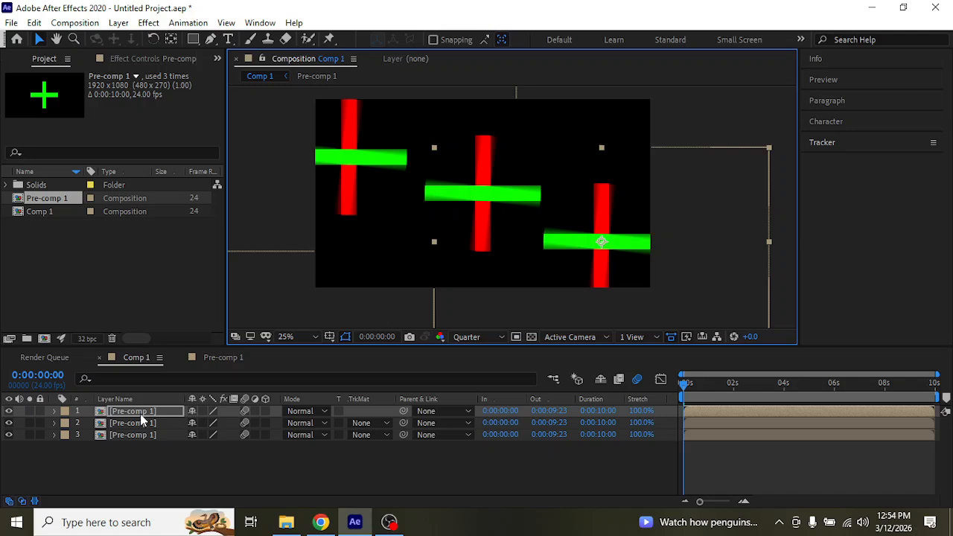
Step: Set the new copy's rotation at 0:00:00:00 to 38° and preview the three spinning crosses
{"action": "key", "text": "r"}
{"action": "left_click_drag", "start_coordinate": [204, 422], "coordinate": [240, 423]}
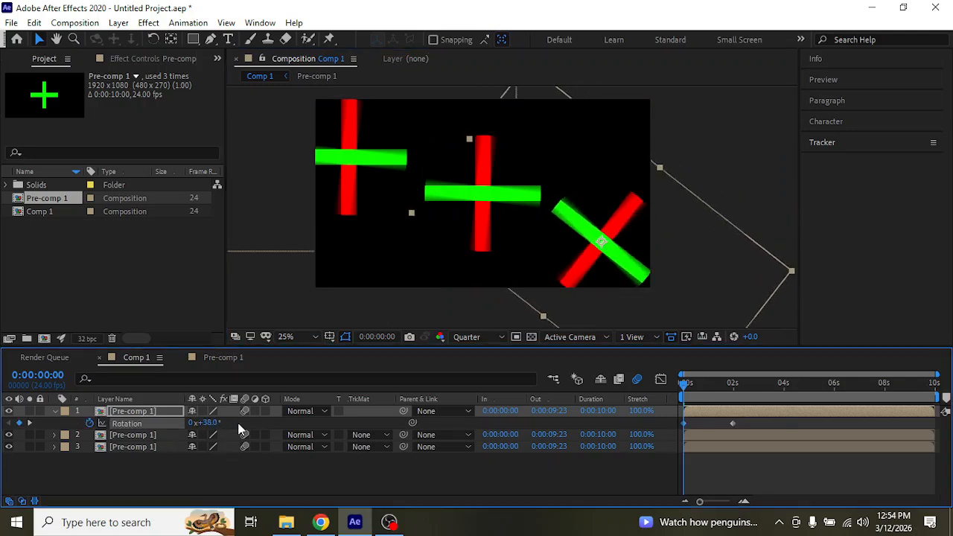
{"action": "left_click", "coordinate": [155, 476]}
{"action": "key", "text": "space"}
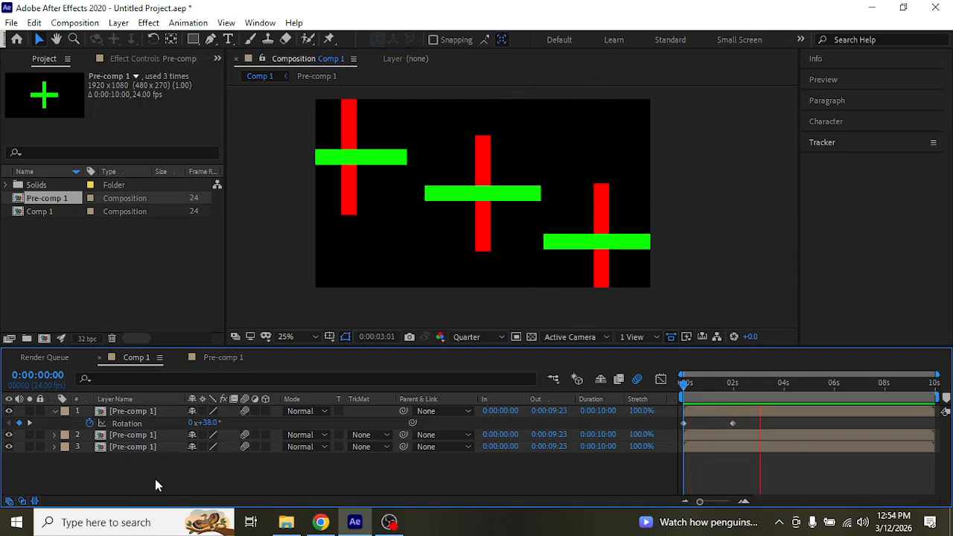
{"action": "key", "text": "space"}
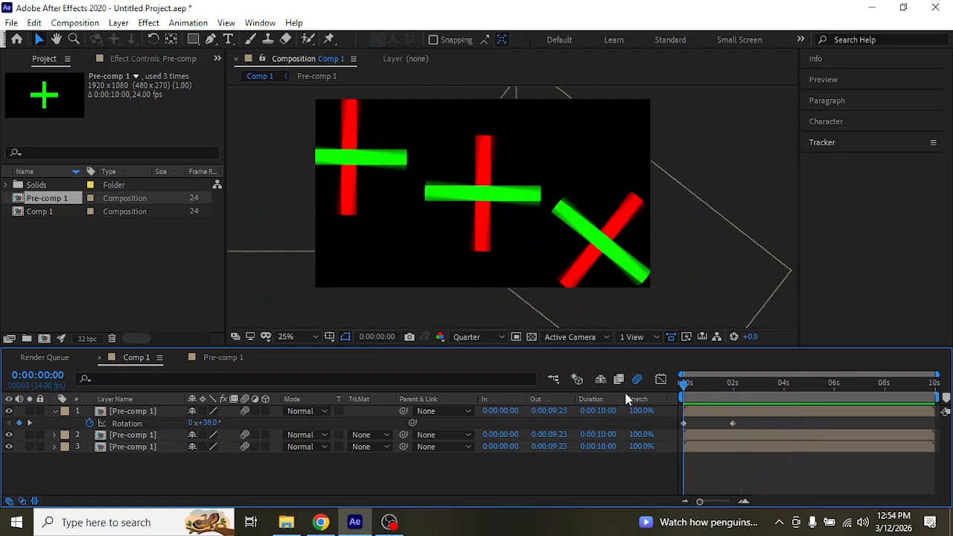
Step: Delete all three Pre-comp 1 layers from Comp 1 and clear every item out of the project
{"action": "left_click_drag", "start_coordinate": [205, 474], "coordinate": [132, 385]}
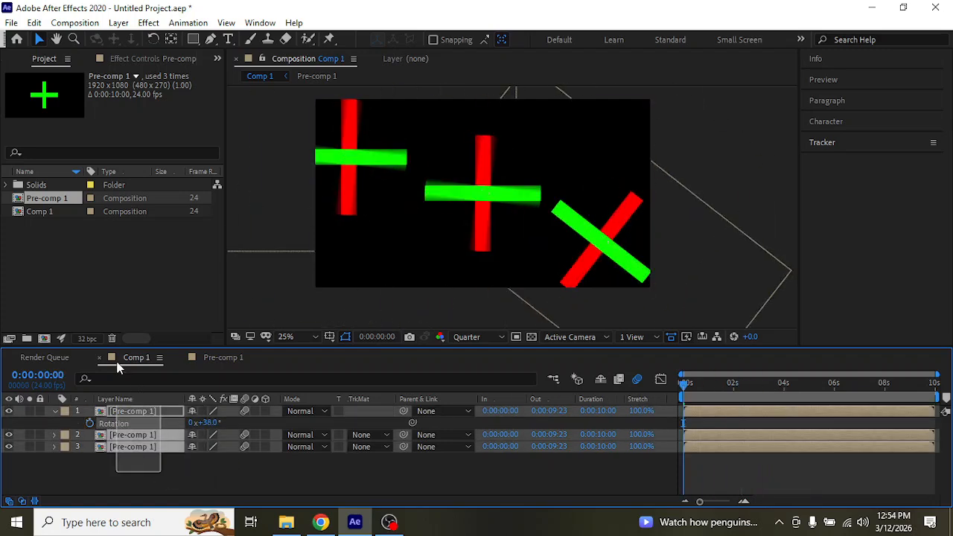
{"action": "key", "text": "Delete"}
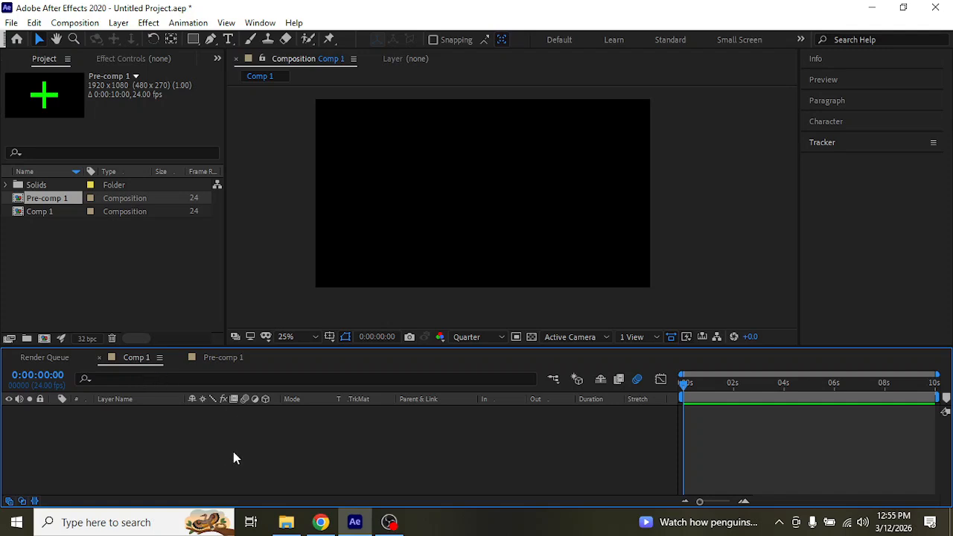
{"action": "left_click_drag", "start_coordinate": [96, 251], "coordinate": [22, 174]}
{"action": "key", "text": "Delete"}
{"action": "left_click", "coordinate": [554, 282]}
Step: Create a new HDTV 1080 24 composition named Comp 1 with a duration of 0:00:10:00
{"action": "right_click", "coordinate": [82, 192]}
{"action": "left_click", "coordinate": [120, 200]}
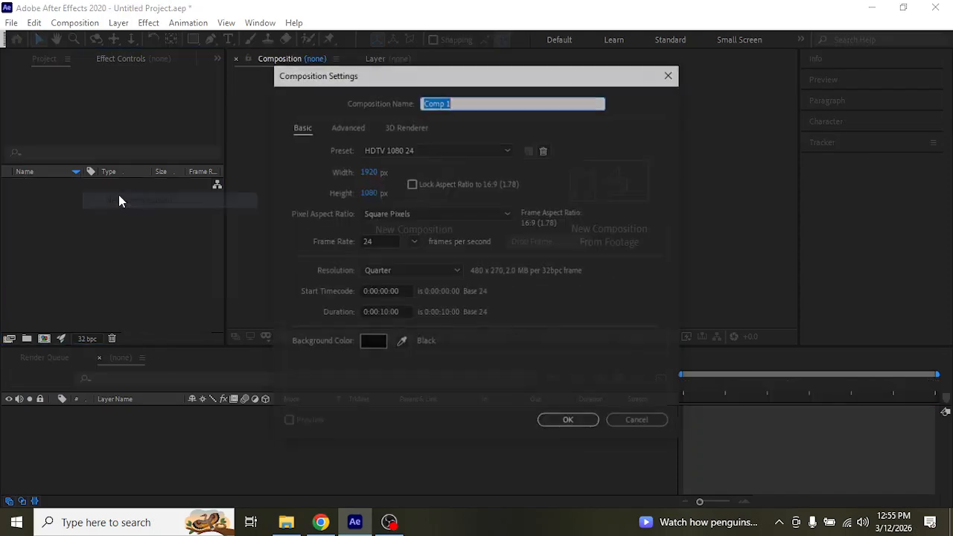
{"action": "left_click", "coordinate": [564, 422]}
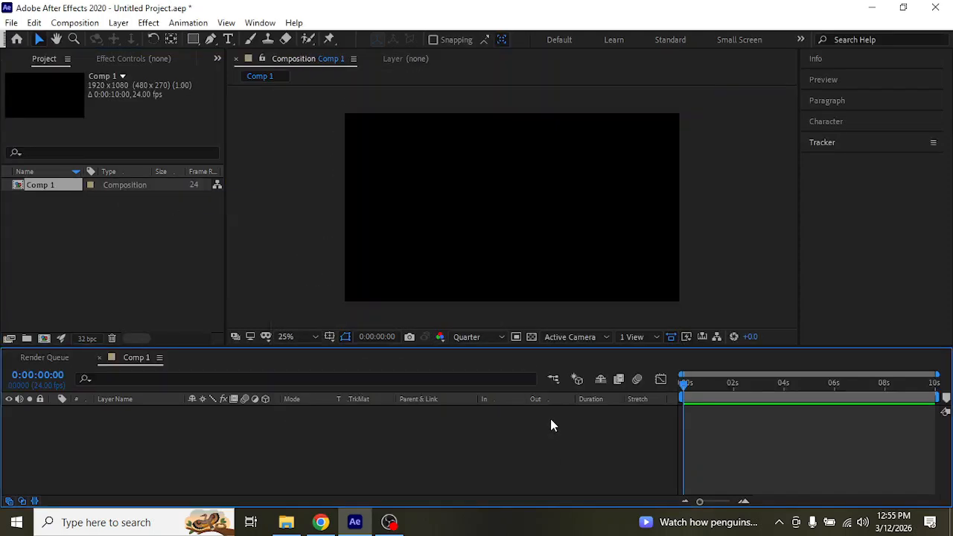
Step: Add a red 1920 × 1080 px solid named Red Solid 1 and shrink it to a horizontal bar in the frame's lower-left area
{"action": "right_click", "coordinate": [196, 444]}
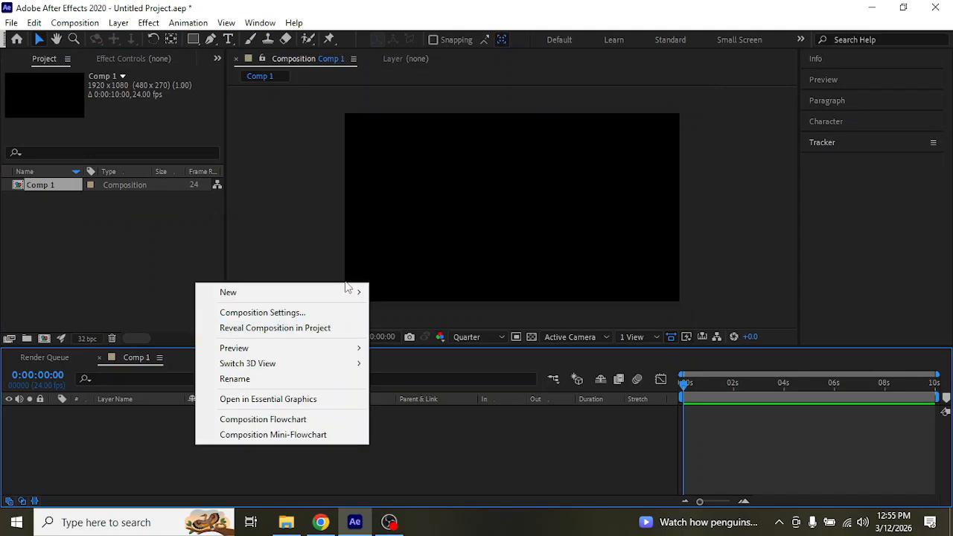
{"action": "mouse_move", "coordinate": [343, 293]}
{"action": "left_click", "coordinate": [447, 328]}
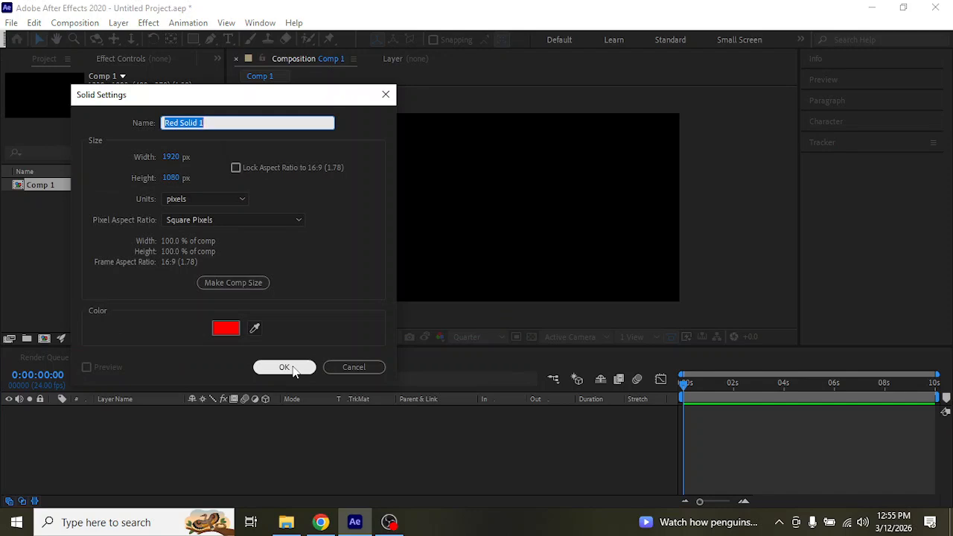
{"action": "left_click", "coordinate": [293, 369]}
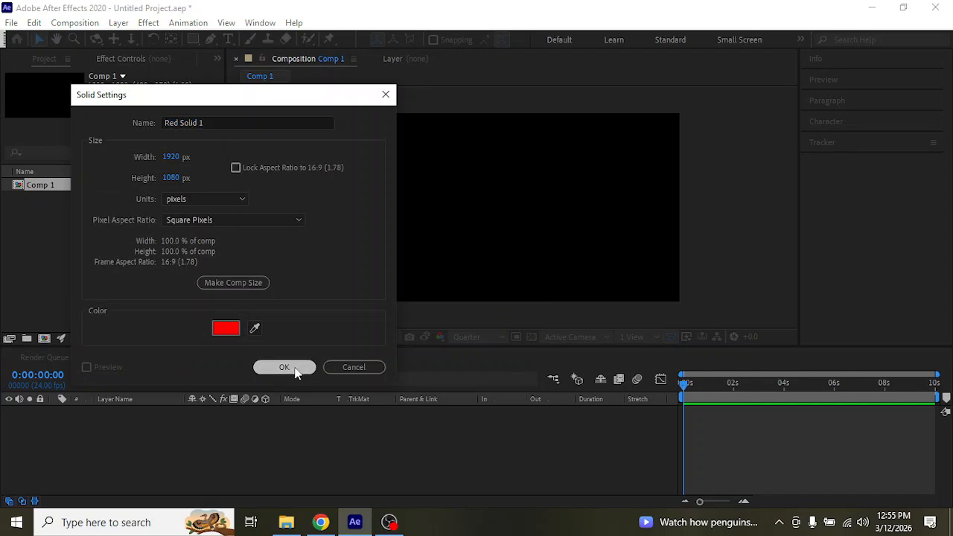
{"action": "left_click_drag", "start_coordinate": [678, 302], "coordinate": [431, 253]}
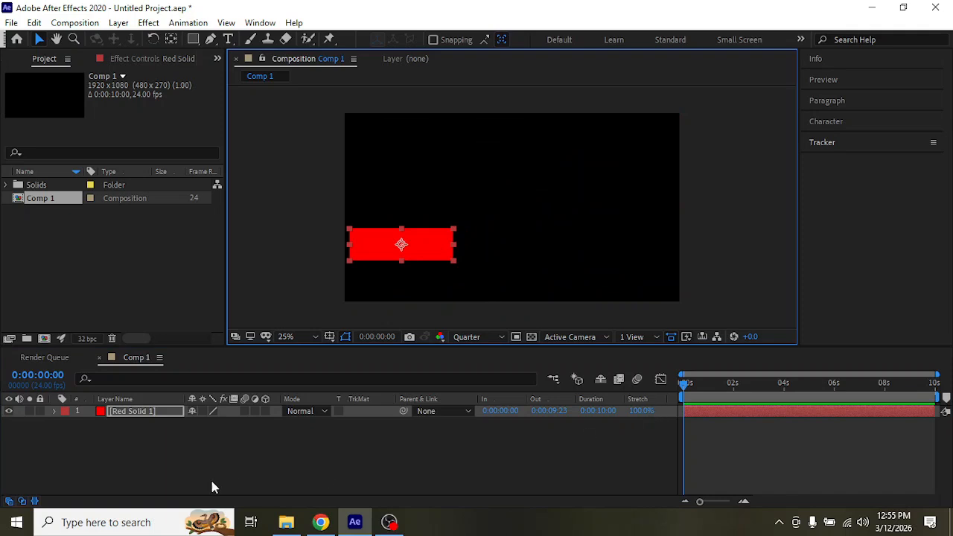
Step: Move the red bar completely outside the composition frame, just beyond its left edge
{"action": "left_click_drag", "start_coordinate": [422, 241], "coordinate": [270, 248]}
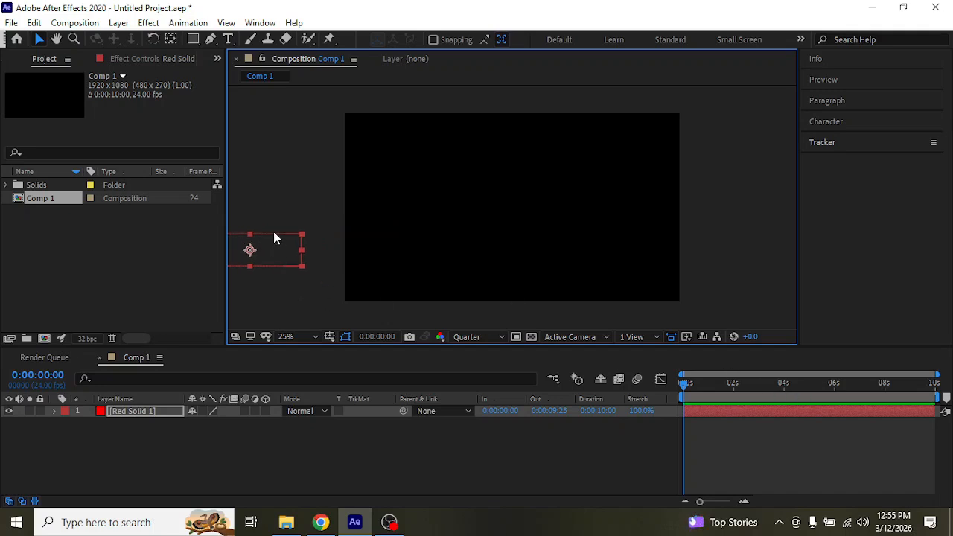
{"action": "left_click_drag", "start_coordinate": [279, 258], "coordinate": [302, 259]}
{"action": "left_click_drag", "start_coordinate": [341, 304], "coordinate": [434, 290]}
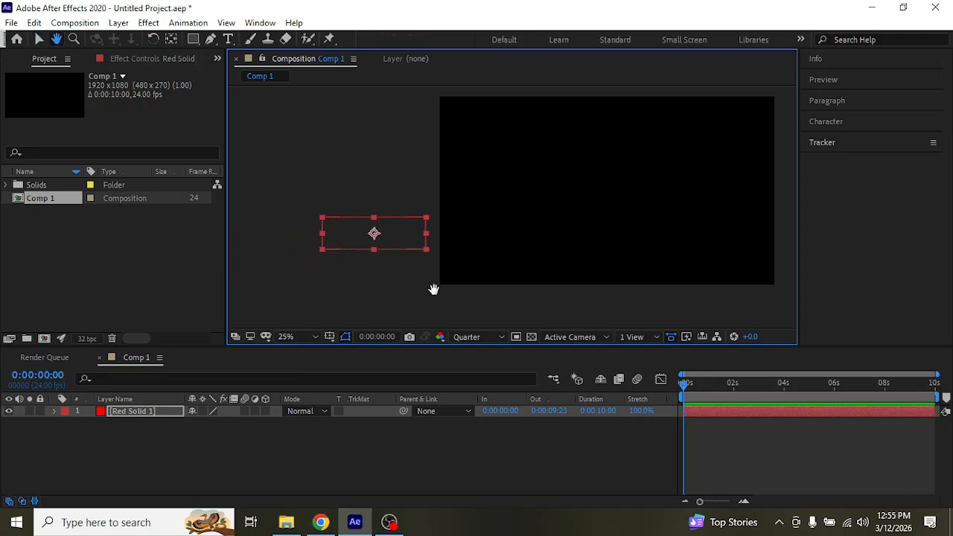
Step: Add a 1920 × 1080 px solid named Blue Solid 1 with the color 003CFF
{"action": "right_click", "coordinate": [186, 451]}
{"action": "mouse_move", "coordinate": [302, 299]}
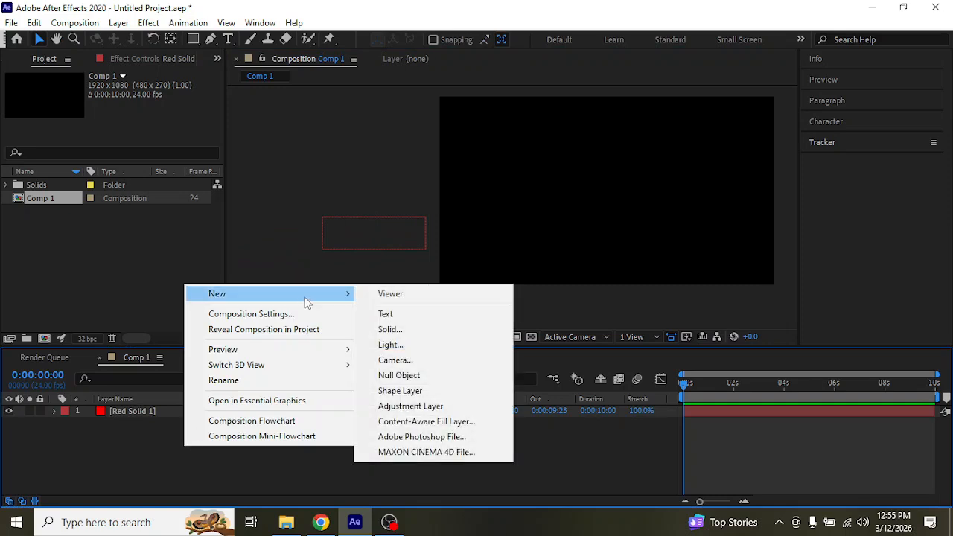
{"action": "left_click", "coordinate": [417, 329]}
{"action": "left_click", "coordinate": [233, 332]}
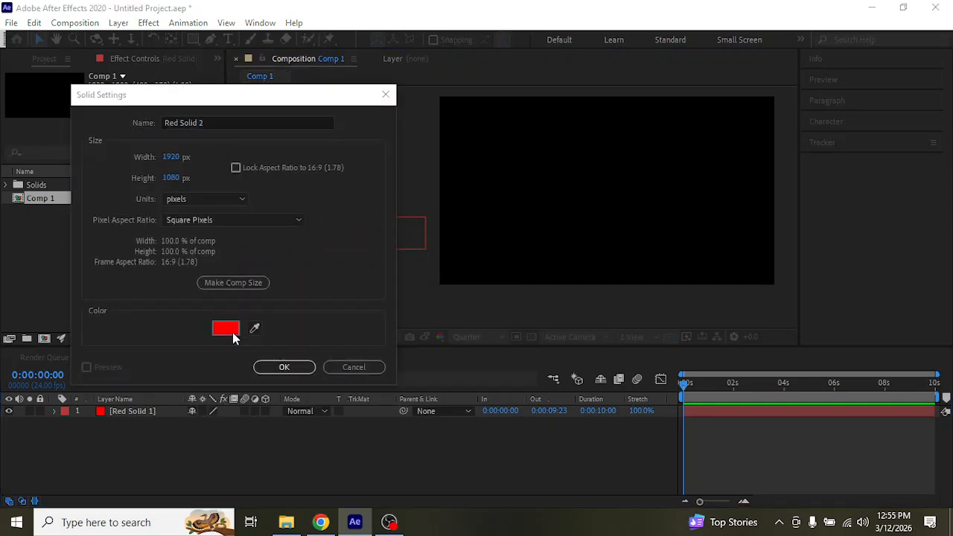
{"action": "left_click", "coordinate": [796, 206]}
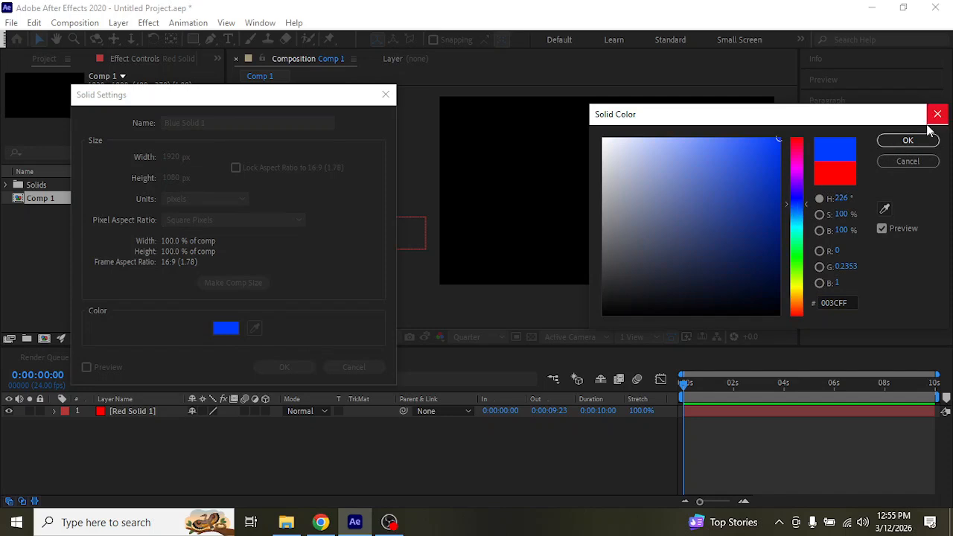
{"action": "left_click", "coordinate": [908, 140]}
{"action": "left_click", "coordinate": [305, 370]}
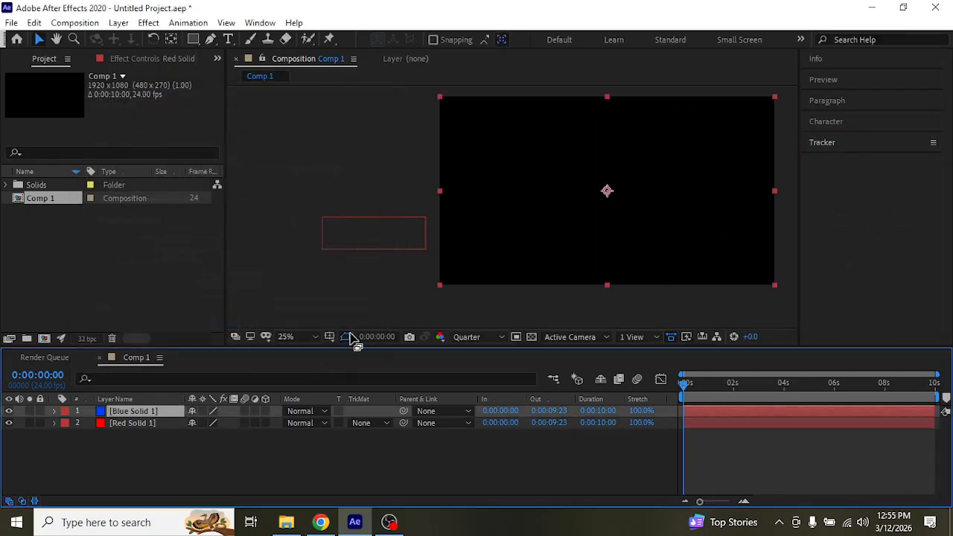
Step: Shrink the blue solid to a small wheel-like block and place it under the right end of the off-frame red bar
{"action": "left_click_drag", "start_coordinate": [774, 102], "coordinate": [638, 149]}
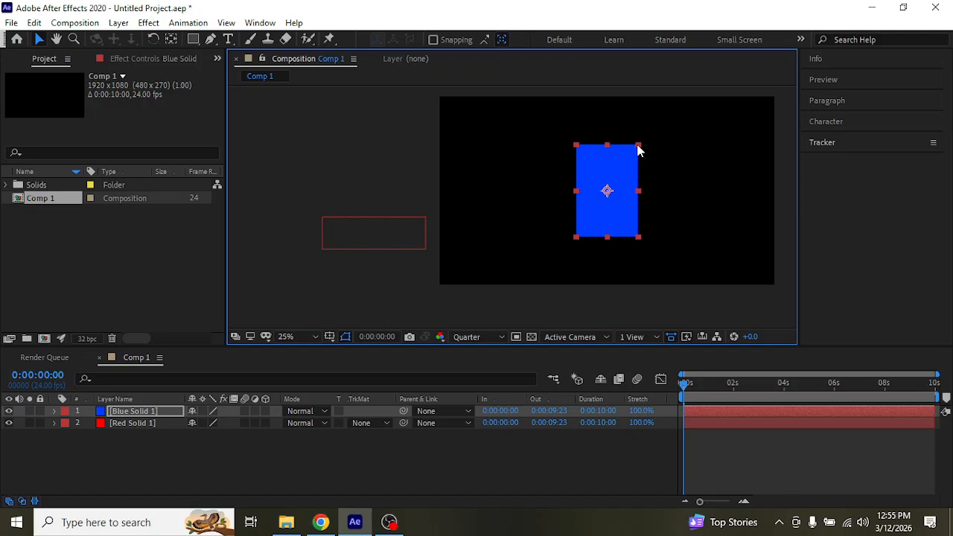
{"action": "left_click_drag", "start_coordinate": [638, 149], "coordinate": [402, 261]}
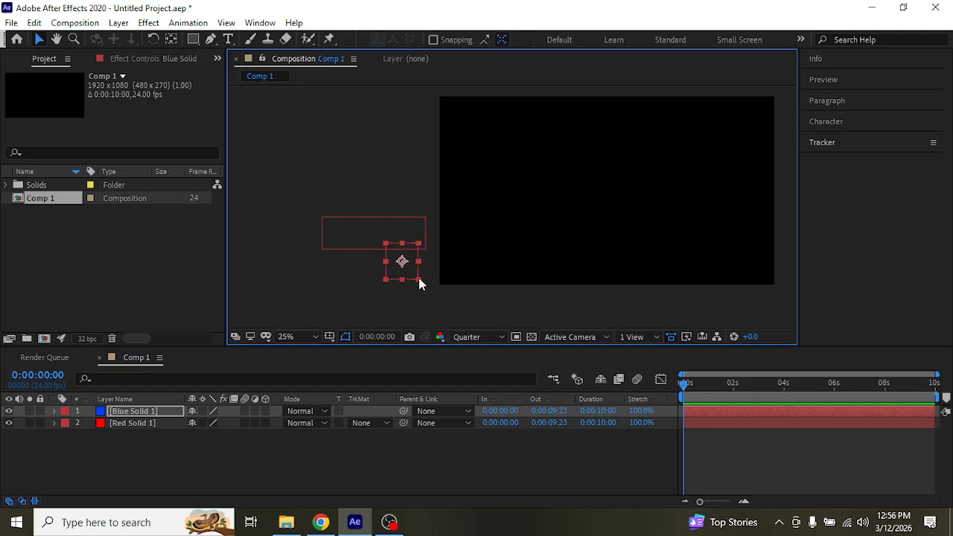
{"action": "key", "text": "period"}
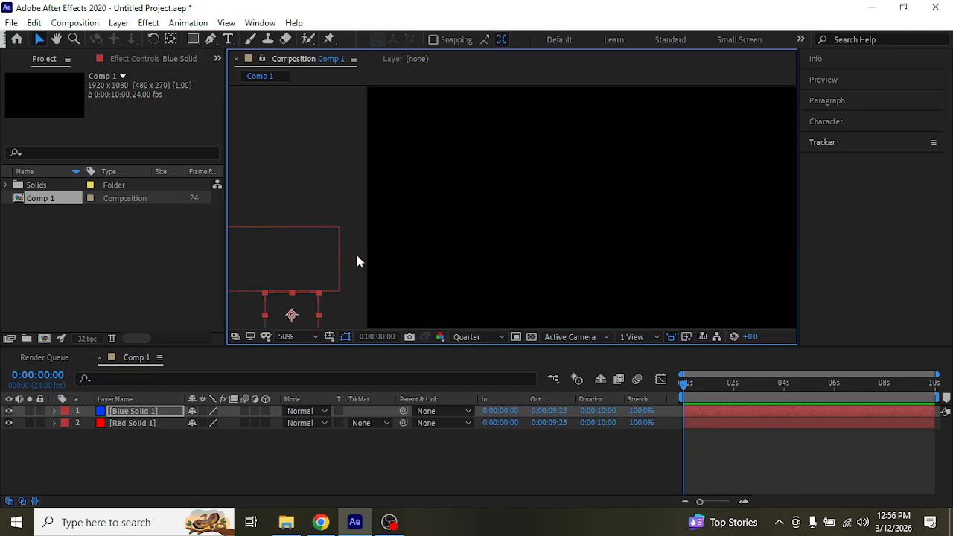
{"action": "left_click_drag", "start_coordinate": [361, 259], "coordinate": [646, 166]}
{"action": "left_click_drag", "start_coordinate": [596, 227], "coordinate": [609, 211]}
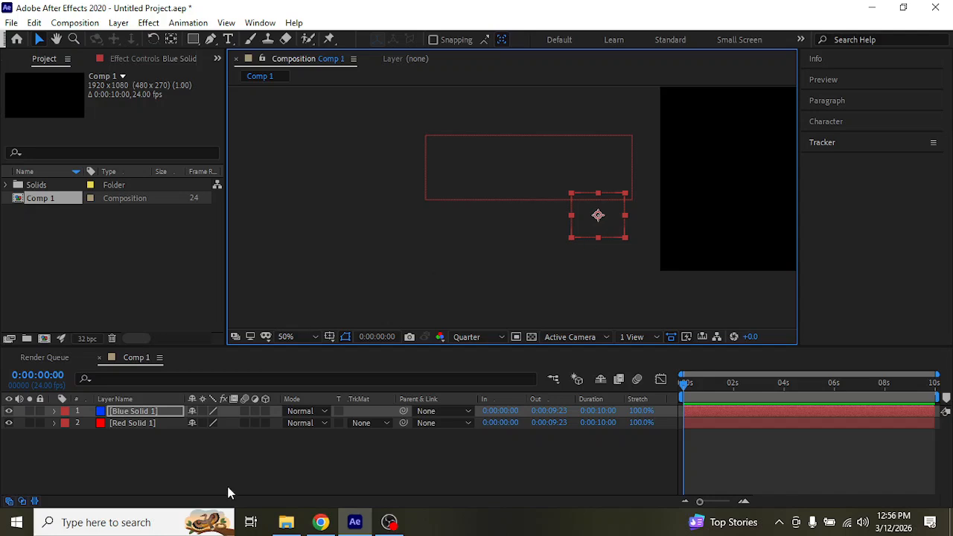
Step: Duplicate the blue block, move the copy under the left end of the red bar, and deselect the layers
{"action": "left_click", "coordinate": [142, 414]}
{"action": "key", "text": "ctrl+d"}
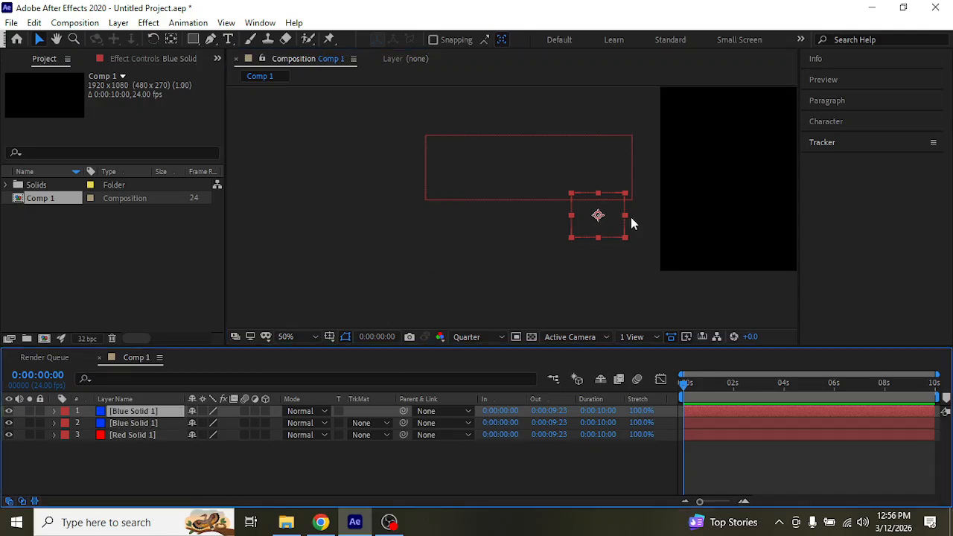
{"action": "left_click_drag", "start_coordinate": [595, 236], "coordinate": [470, 235]}
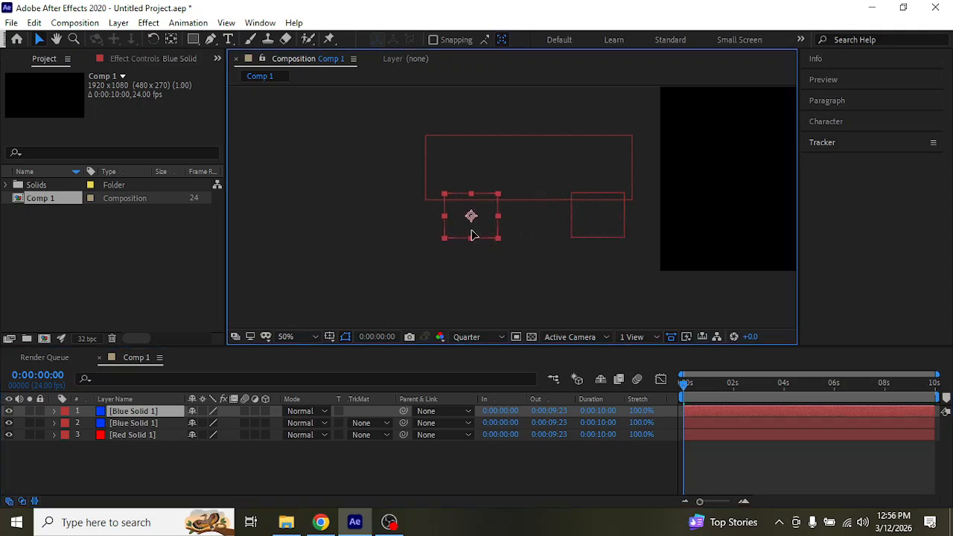
{"action": "left_click_drag", "start_coordinate": [759, 247], "coordinate": [641, 277]}
{"action": "scroll", "coordinate": [671, 260], "scroll_direction": "down", "scroll_amount": 2}
{"action": "key", "text": "v"}
{"action": "left_click", "coordinate": [237, 478]}
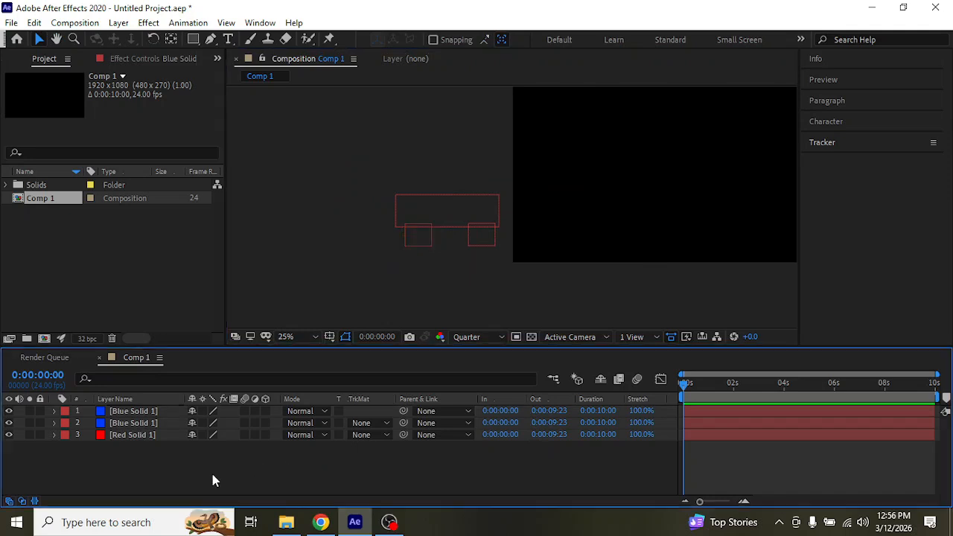
Step: Reveal the red bar's position and set a keyframe for it at 0:00:00:00
{"action": "left_click", "coordinate": [126, 436]}
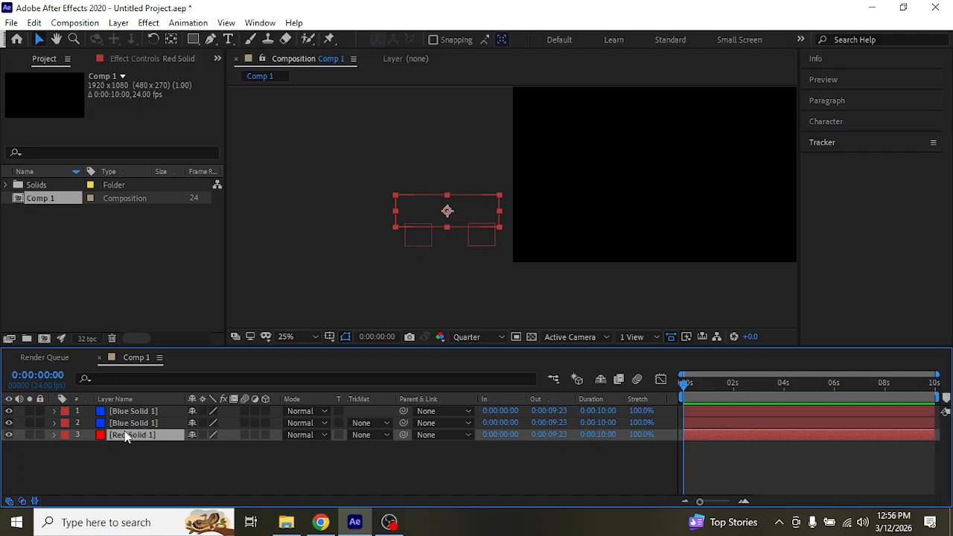
{"action": "key", "text": "p"}
{"action": "key", "text": "h"}
{"action": "left_click_drag", "start_coordinate": [562, 275], "coordinate": [440, 287]}
{"action": "key", "text": "v"}
{"action": "left_click", "coordinate": [89, 446]}
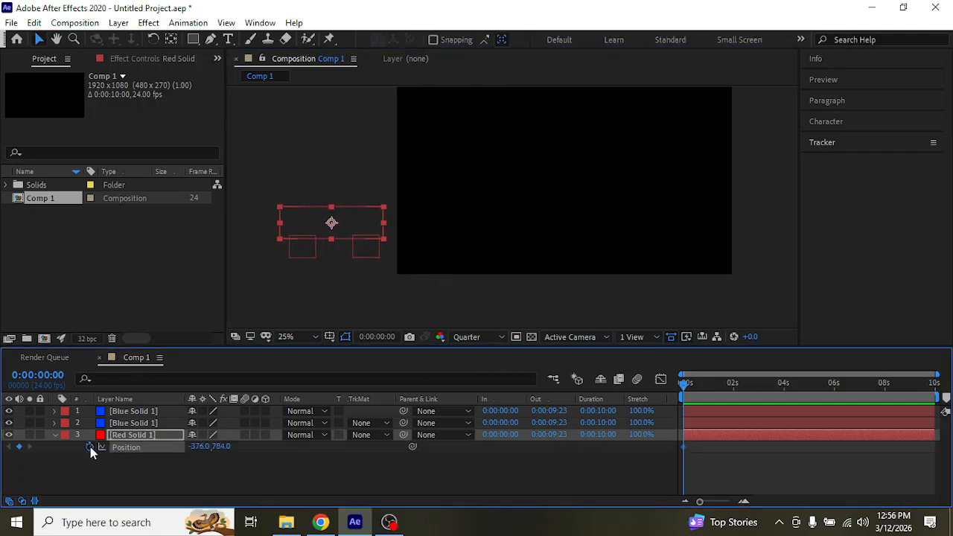
Step: At 0:00:03:23, move the red bar past the frame's right edge to keyframe its end position, and return to the start
{"action": "left_click", "coordinate": [783, 386]}
{"action": "left_click_drag", "start_coordinate": [344, 218], "coordinate": [776, 224]}
{"action": "left_click_drag", "start_coordinate": [783, 384], "coordinate": [684, 383]}
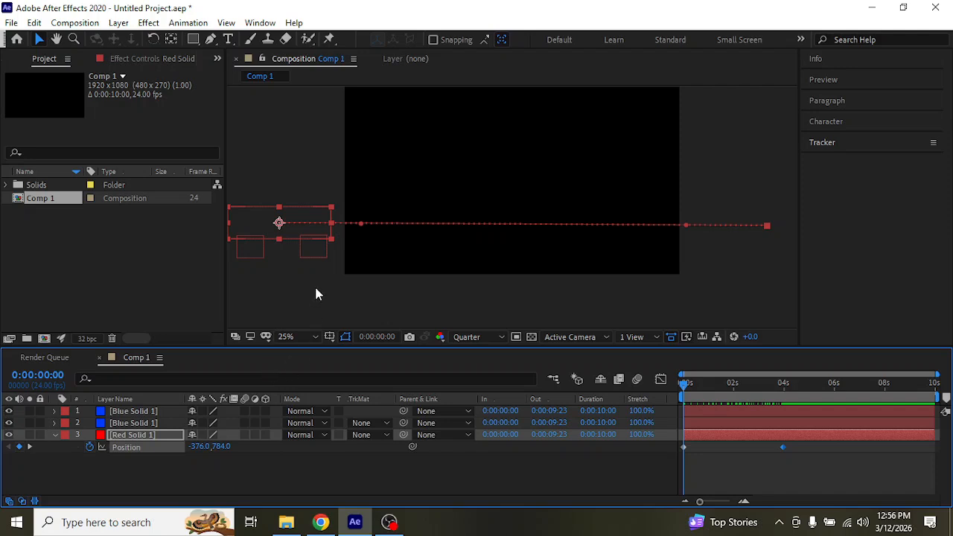
{"action": "left_click_drag", "start_coordinate": [327, 287], "coordinate": [335, 287]}
{"action": "key", "text": "v"}
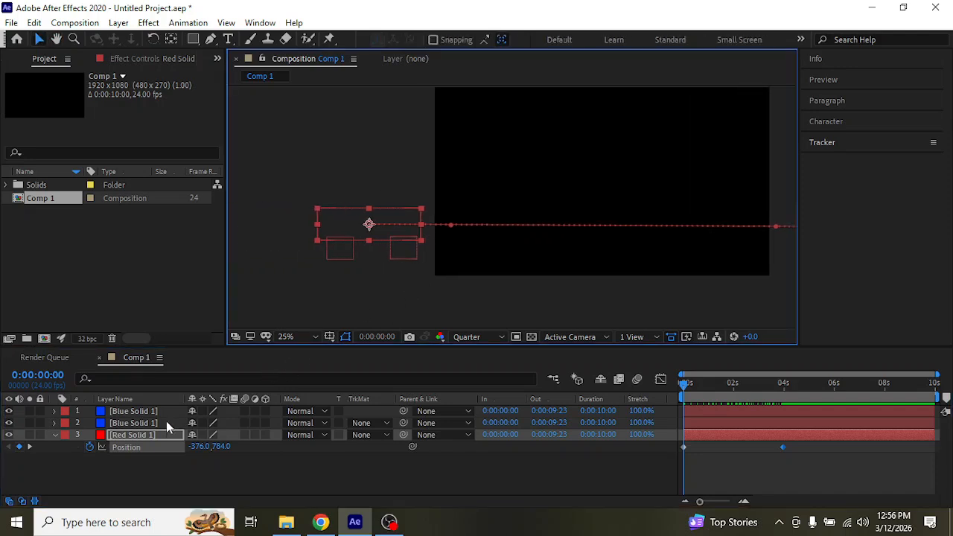
Step: Set the right blue block's rotation to 7 full turns and reveal the left blue block's rotation
{"action": "left_click", "coordinate": [160, 423]}
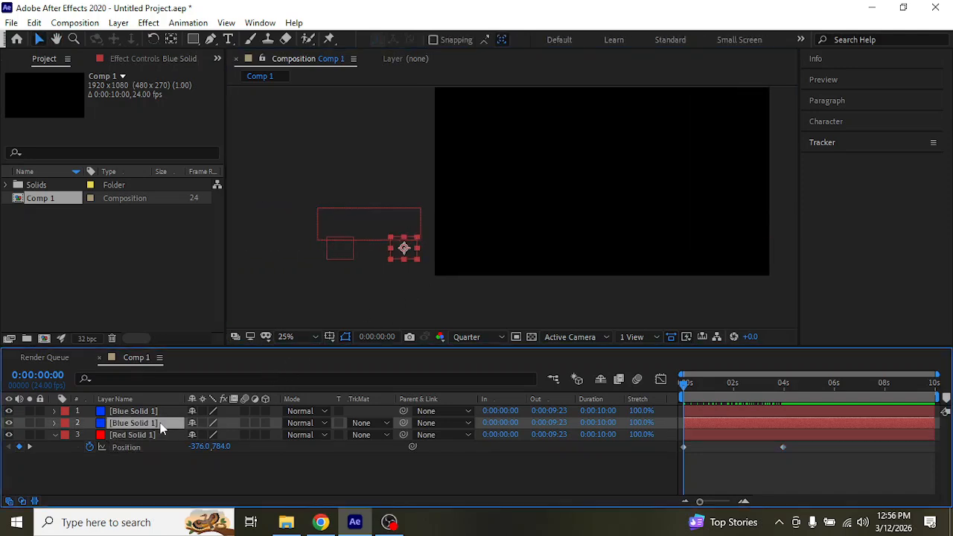
{"action": "key", "text": "r"}
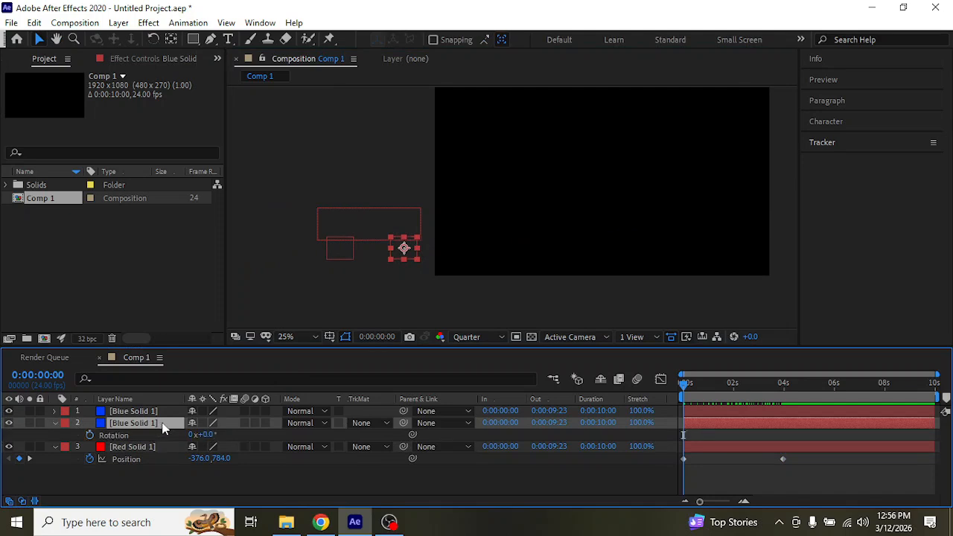
{"action": "left_click", "coordinate": [192, 435]}
{"action": "left_click", "coordinate": [145, 413]}
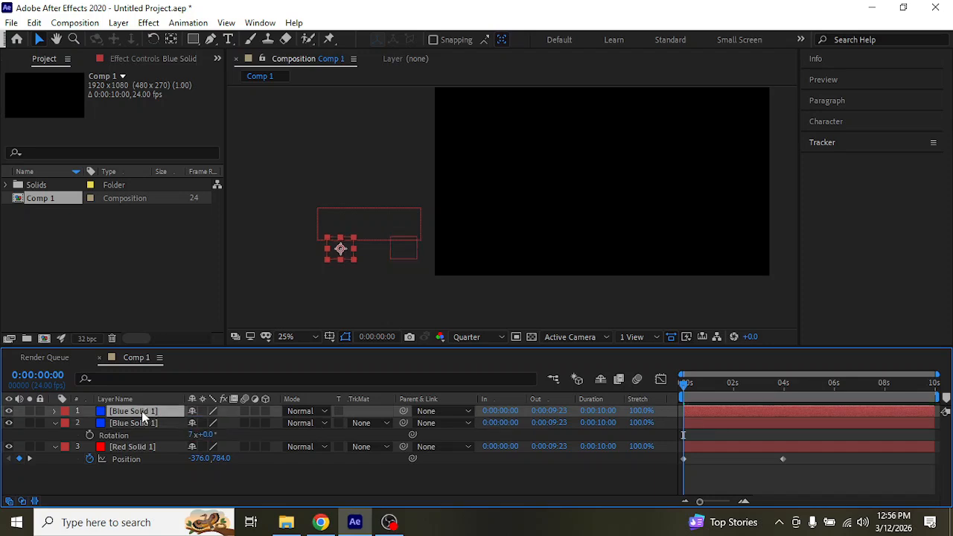
{"action": "key", "text": "r"}
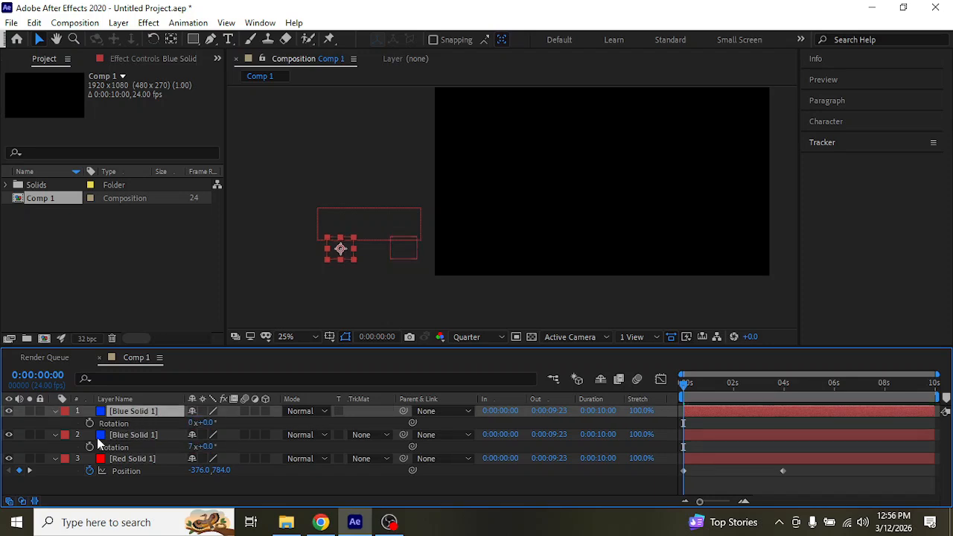
Step: Undo the blue block's rotation change and the red bar's end position keyframe
{"action": "key", "text": "ctrl+z"}
{"action": "key", "text": "ctrl+z"}
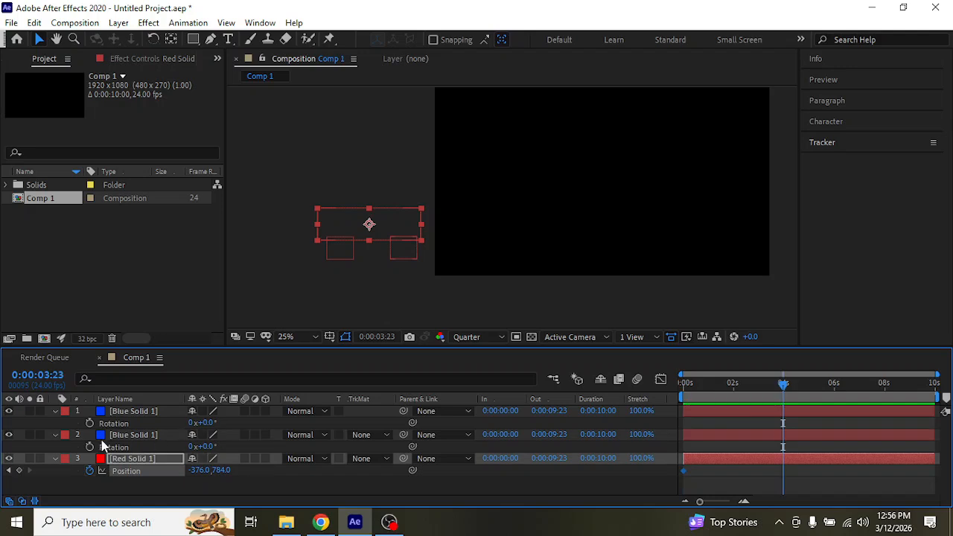
Step: Set rotation keyframes on both blue blocks at 0:00:00:00, after undoing the one set at 0:00:03:23
{"action": "left_click", "coordinate": [90, 423]}
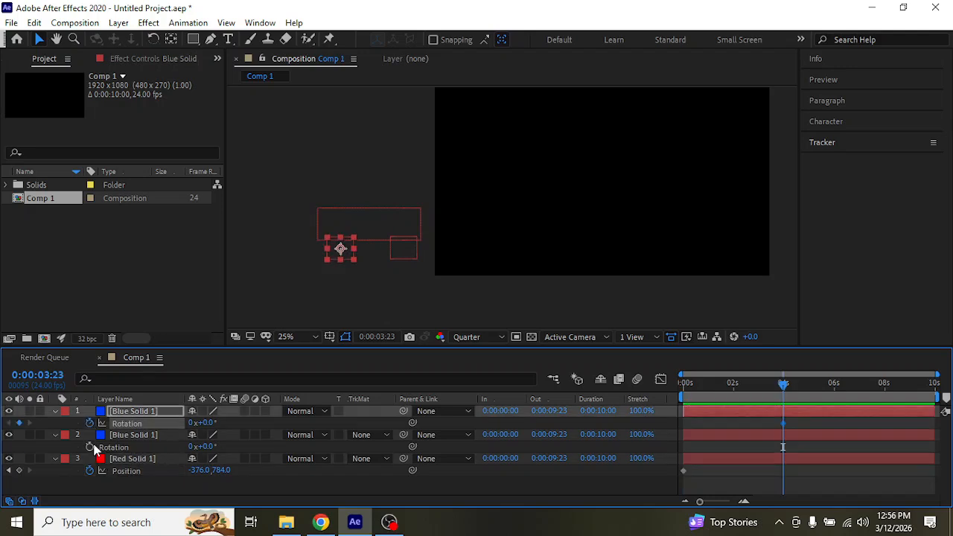
{"action": "key", "text": "ctrl+z"}
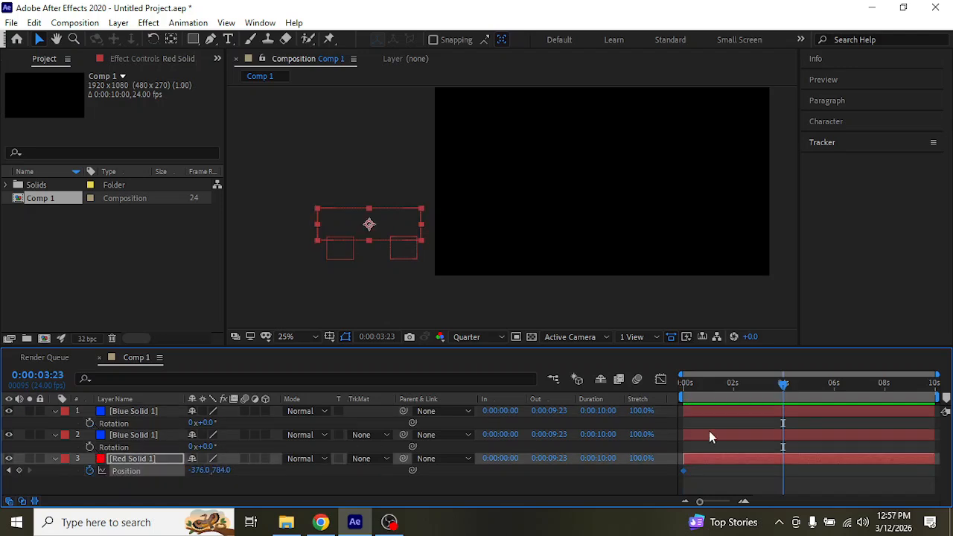
{"action": "left_click_drag", "start_coordinate": [718, 383], "coordinate": [684, 383]}
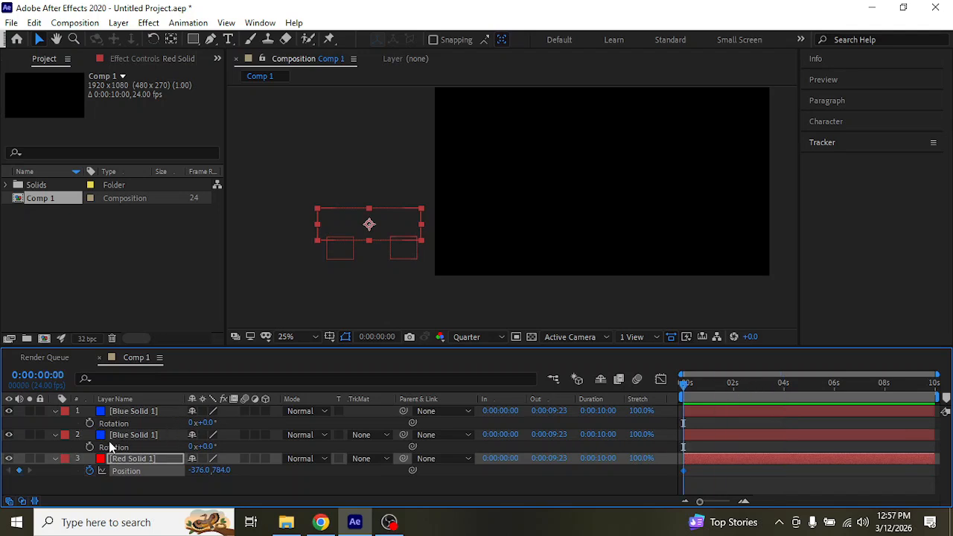
{"action": "left_click", "coordinate": [89, 447]}
{"action": "left_click", "coordinate": [89, 423]}
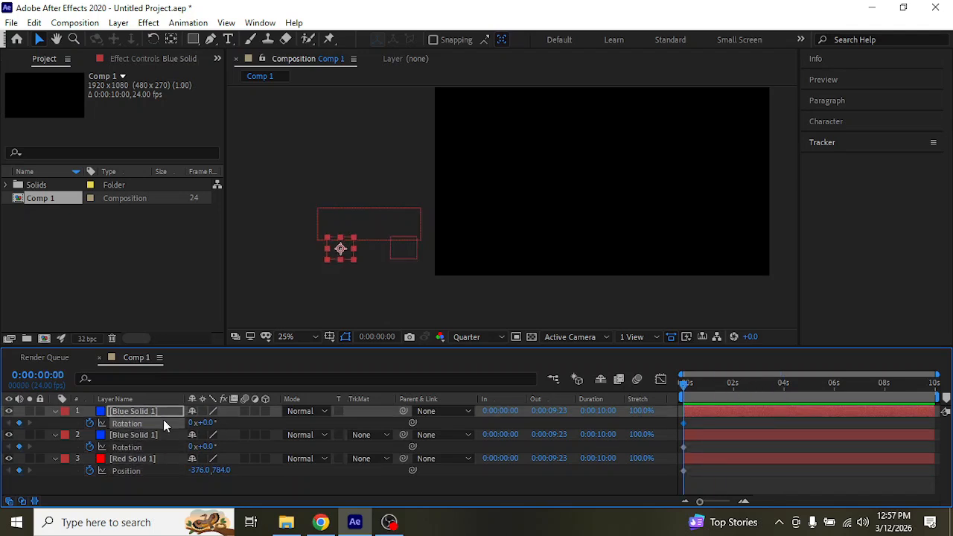
Step: Try 7 full turns as both blue blocks' rotation at 0:00:00:00, and reset both rotations to 0
{"action": "left_click", "coordinate": [192, 423]}
{"action": "type", "text": "7"}
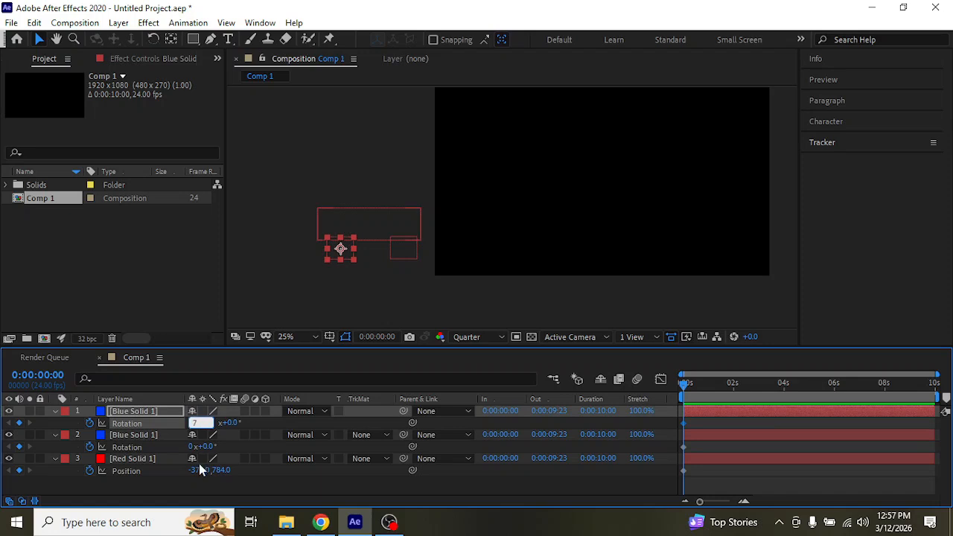
{"action": "left_click", "coordinate": [192, 447]}
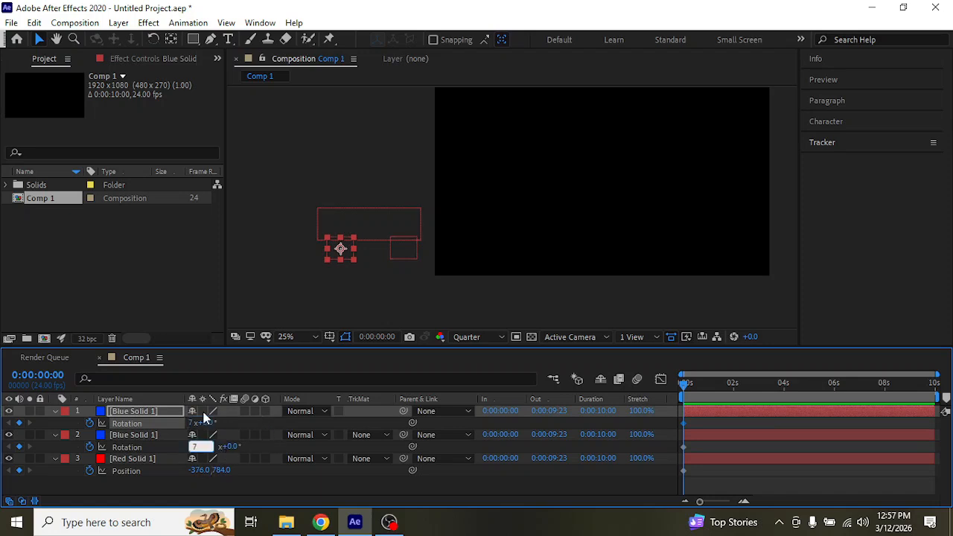
{"action": "left_click", "coordinate": [170, 411]}
{"action": "mouse_move", "coordinate": [686, 395]}
{"action": "left_mouse_down"}
{"action": "mouse_move", "coordinate": [704, 394]}
{"action": "mouse_move", "coordinate": [676, 397]}
{"action": "left_mouse_up"}
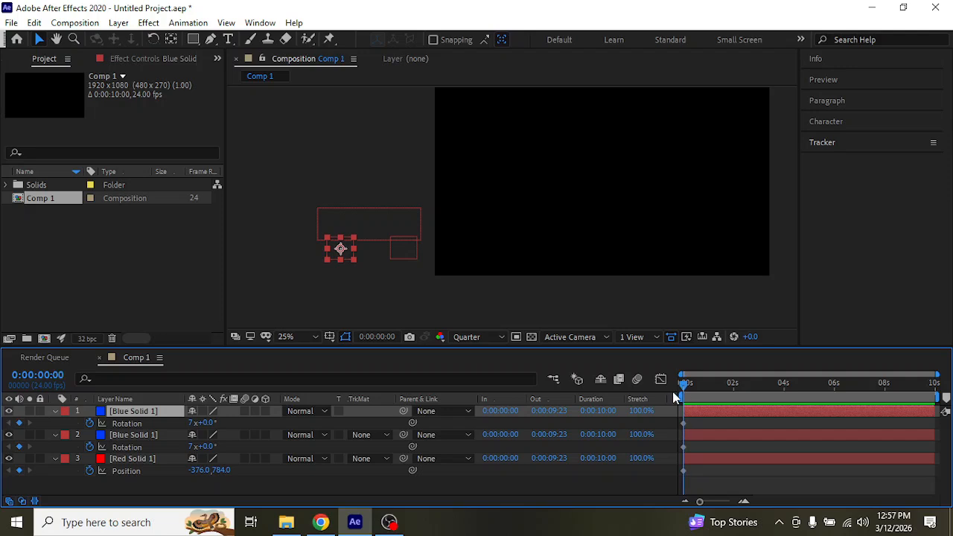
{"action": "left_click", "coordinate": [192, 423]}
{"action": "left_click", "coordinate": [192, 446]}
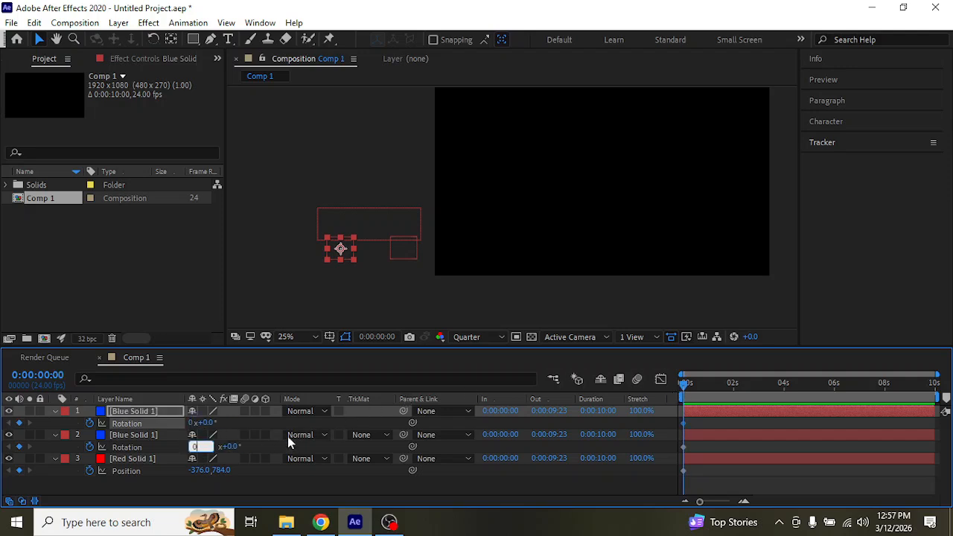
Step: At 0:00:04:01, set both blue blocks' rotation to 7 full turns, and preview the spinning from the start
{"action": "left_click", "coordinate": [785, 386]}
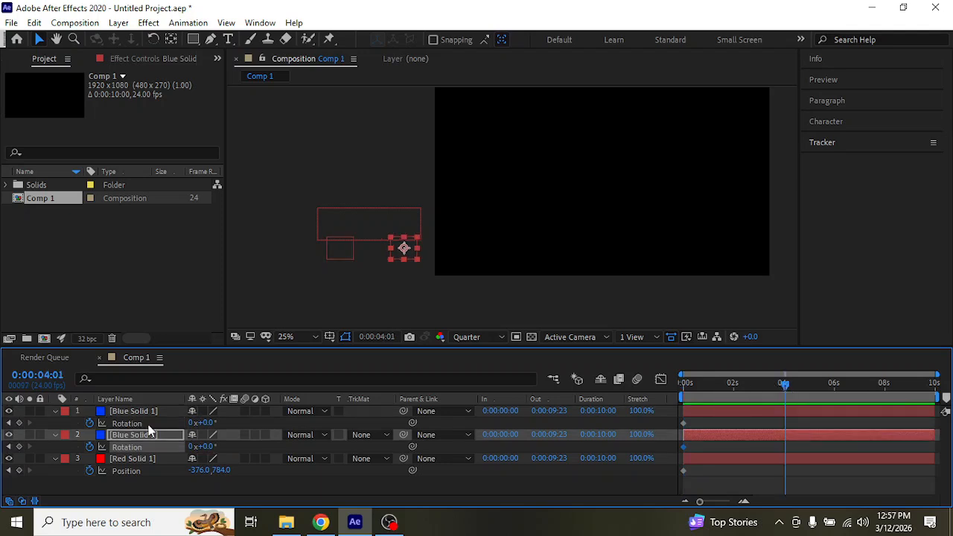
{"action": "left_click", "coordinate": [193, 423]}
{"action": "type", "text": "7"}
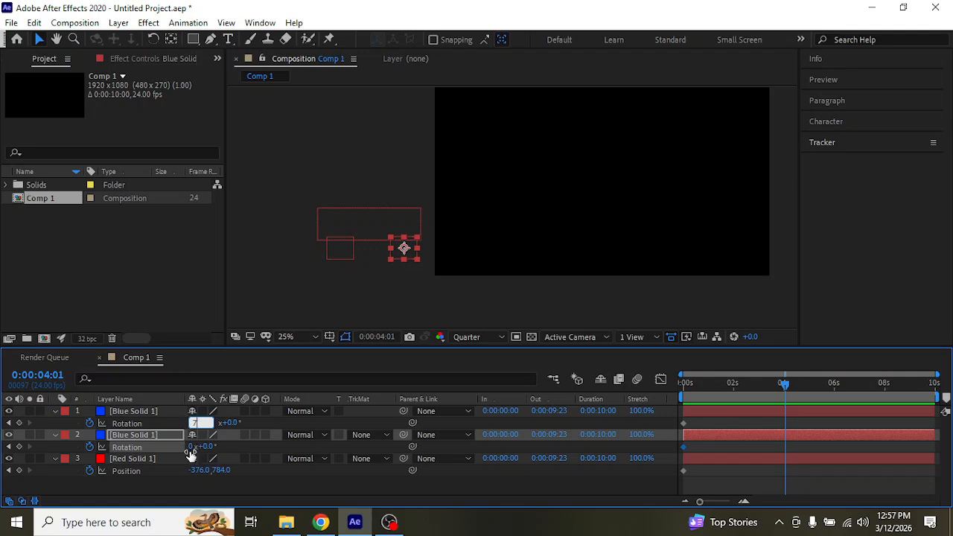
{"action": "left_click", "coordinate": [192, 446]}
{"action": "type", "text": "7"}
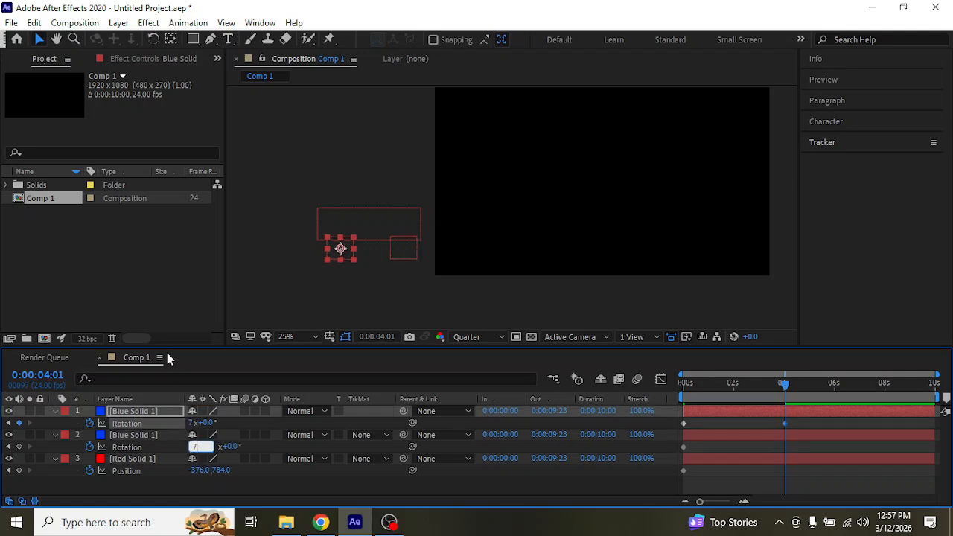
{"action": "left_click", "coordinate": [305, 289]}
{"action": "left_click_drag", "start_coordinate": [730, 387], "coordinate": [670, 388]}
{"action": "key", "text": "space"}
{"action": "key", "text": "space"}
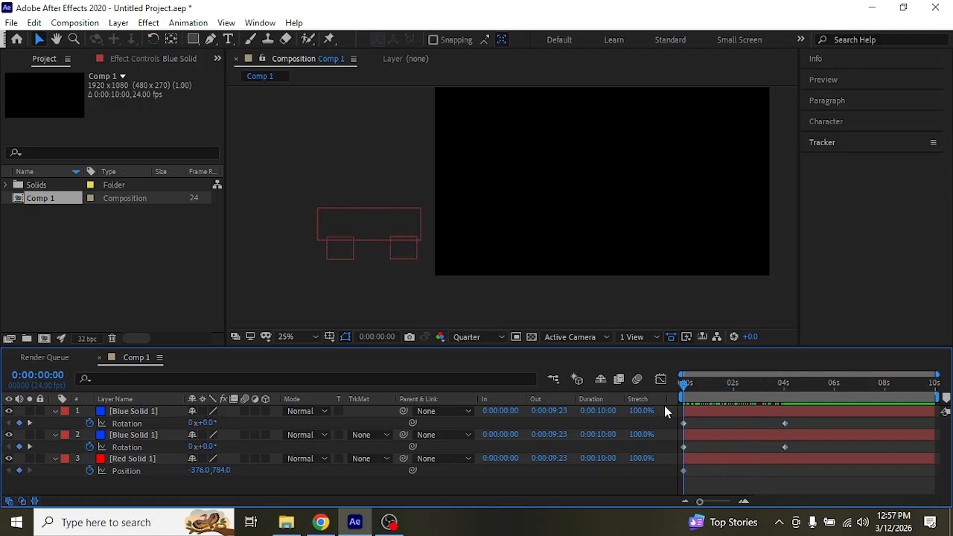
Step: At 0:00:03:23, move the red bar past the frame's right edge to keyframe its end position, and return to the start
{"action": "left_click", "coordinate": [149, 459]}
{"action": "left_click", "coordinate": [783, 382]}
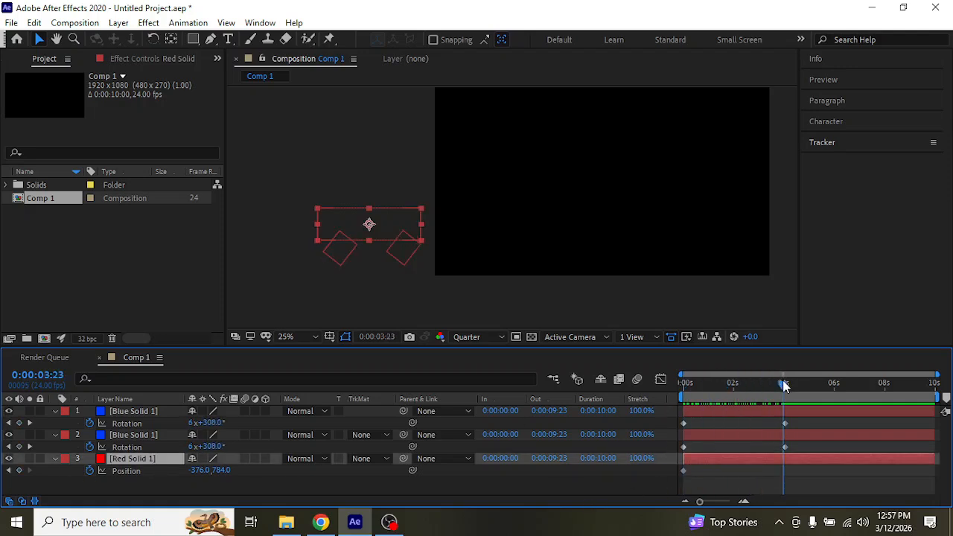
{"action": "left_click", "coordinate": [387, 233]}
{"action": "left_click_drag", "start_coordinate": [387, 233], "coordinate": [784, 237]}
{"action": "left_click_drag", "start_coordinate": [783, 390], "coordinate": [642, 390]}
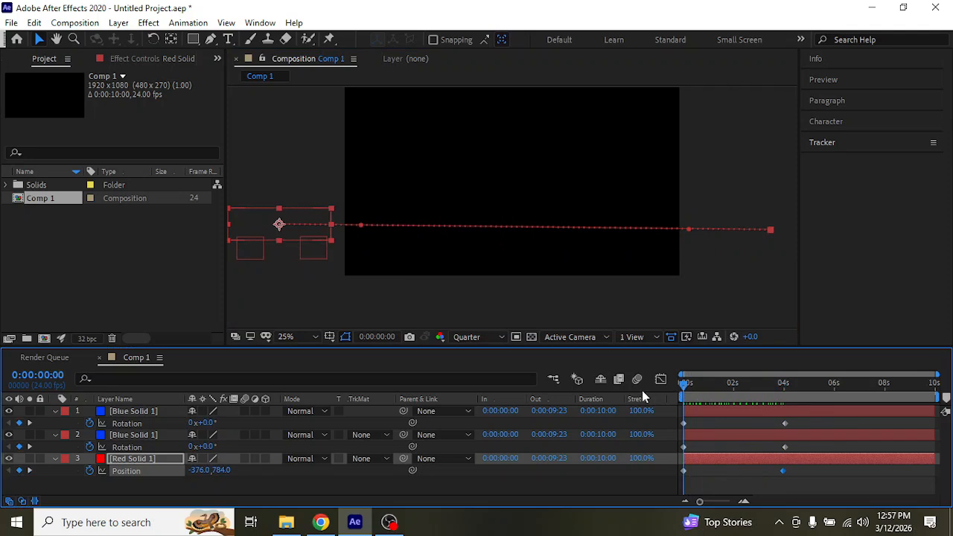
{"action": "left_click_drag", "start_coordinate": [496, 265], "coordinate": [595, 245]}
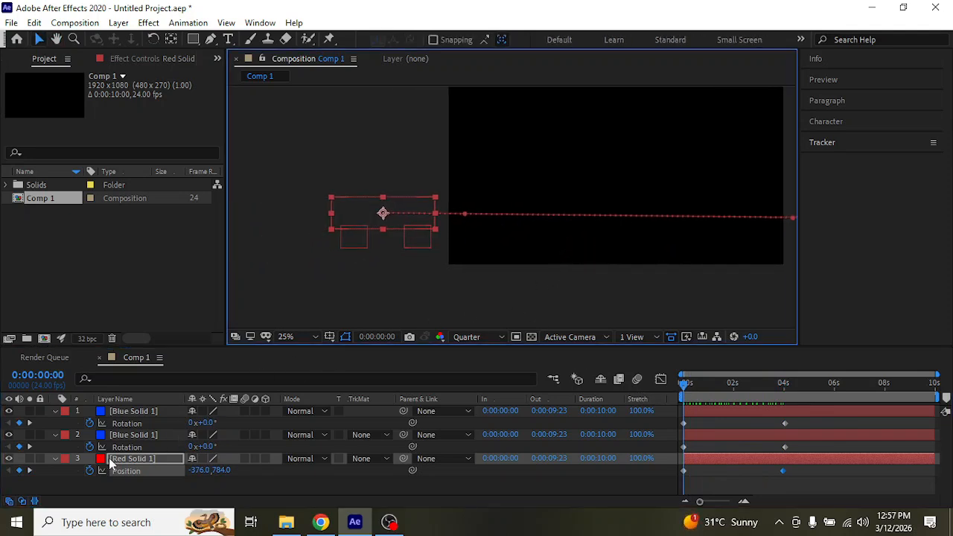
Step: Collapse the revealed properties of both blue solids and the red solid
{"action": "left_click", "coordinate": [55, 435]}
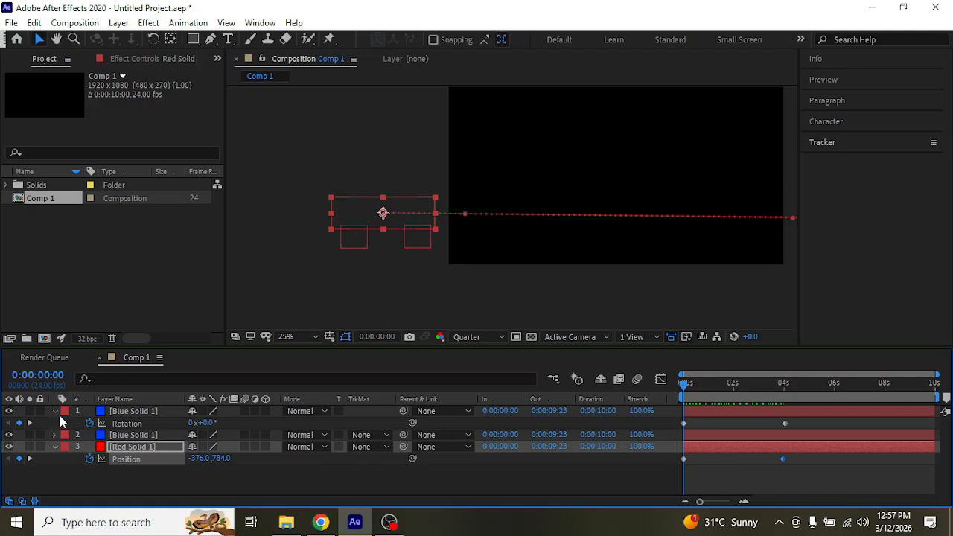
{"action": "left_click", "coordinate": [62, 422]}
{"action": "left_click", "coordinate": [55, 414]}
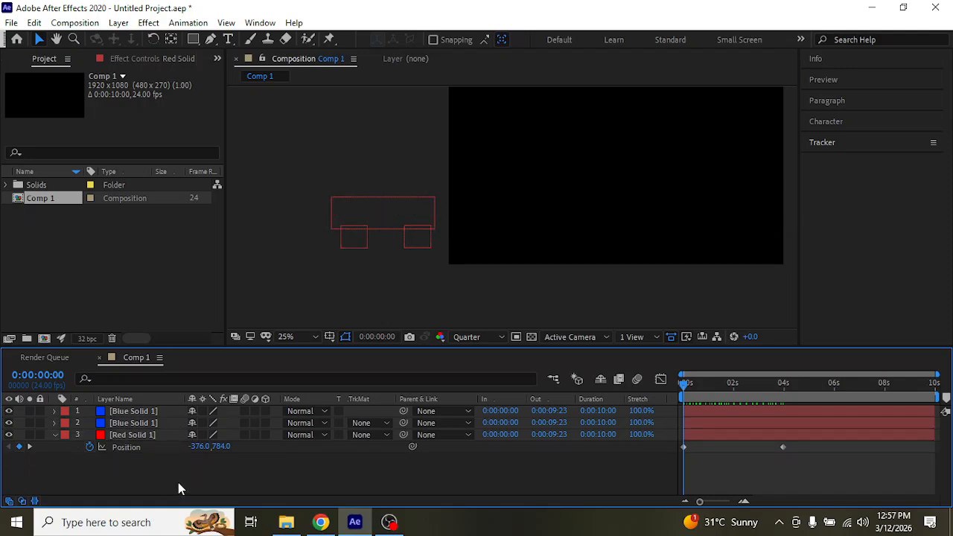
{"action": "left_click", "coordinate": [54, 435]}
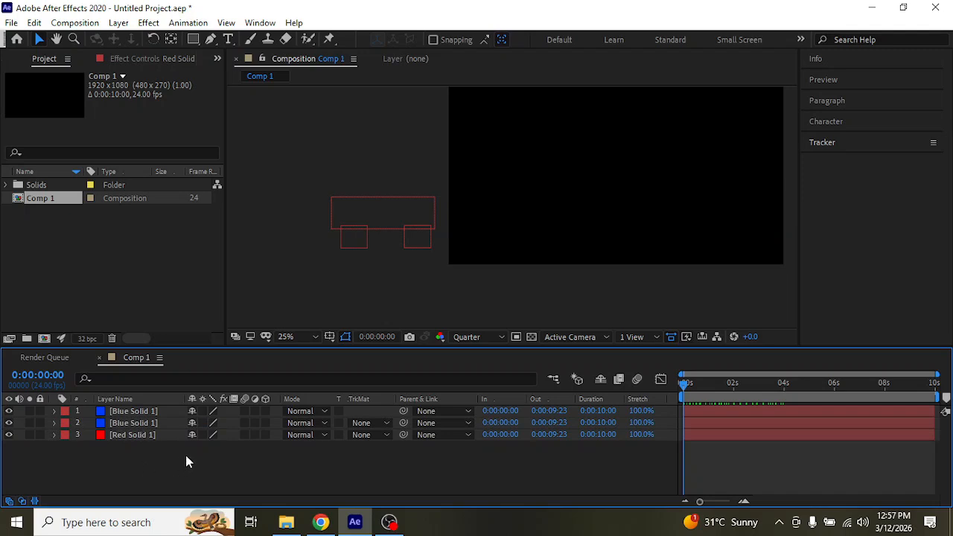
Step: Parent both blue block layers to Red Solid 1 and scrub through the animation to check it
{"action": "left_click", "coordinate": [148, 410]}
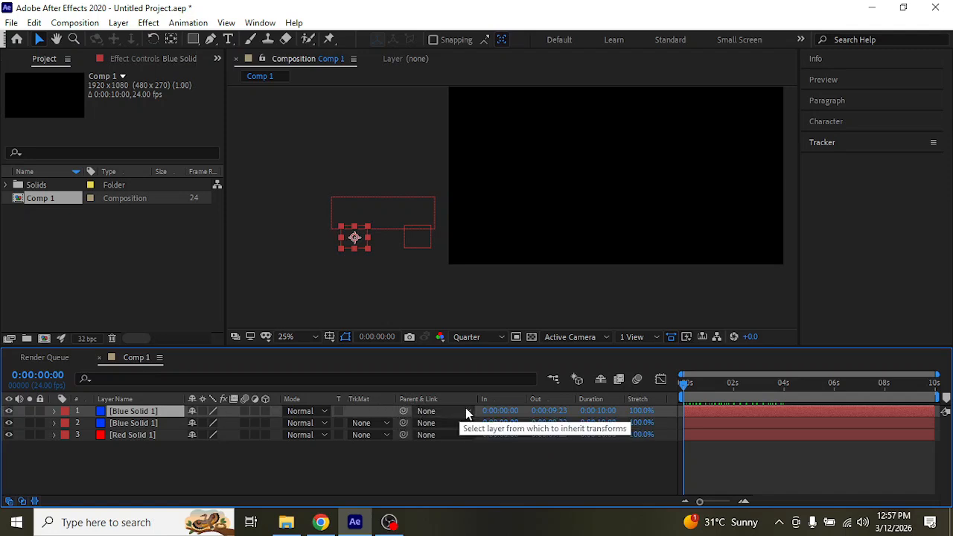
{"action": "left_click_drag", "start_coordinate": [403, 414], "coordinate": [134, 437]}
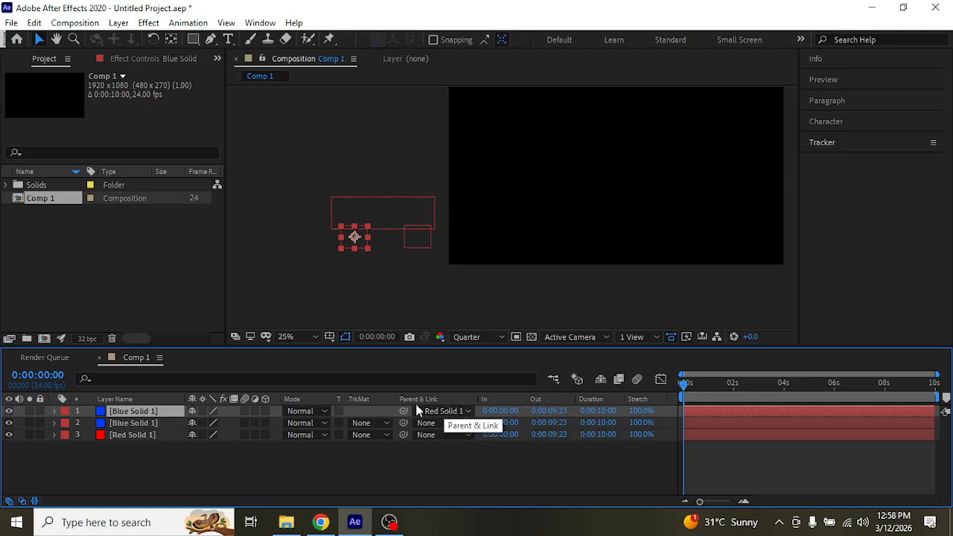
{"action": "left_click", "coordinate": [149, 425]}
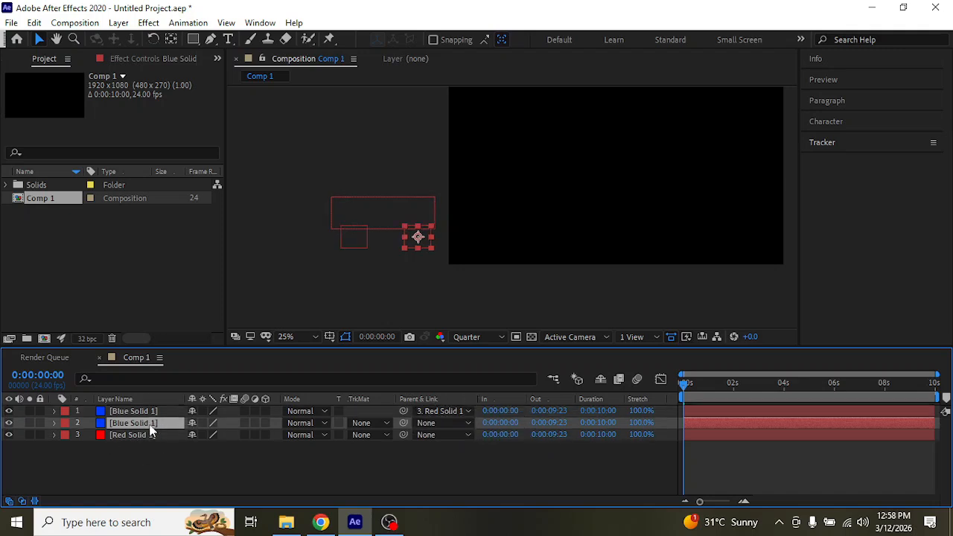
{"action": "left_click_drag", "start_coordinate": [403, 423], "coordinate": [158, 444]}
{"action": "left_click", "coordinate": [280, 476]}
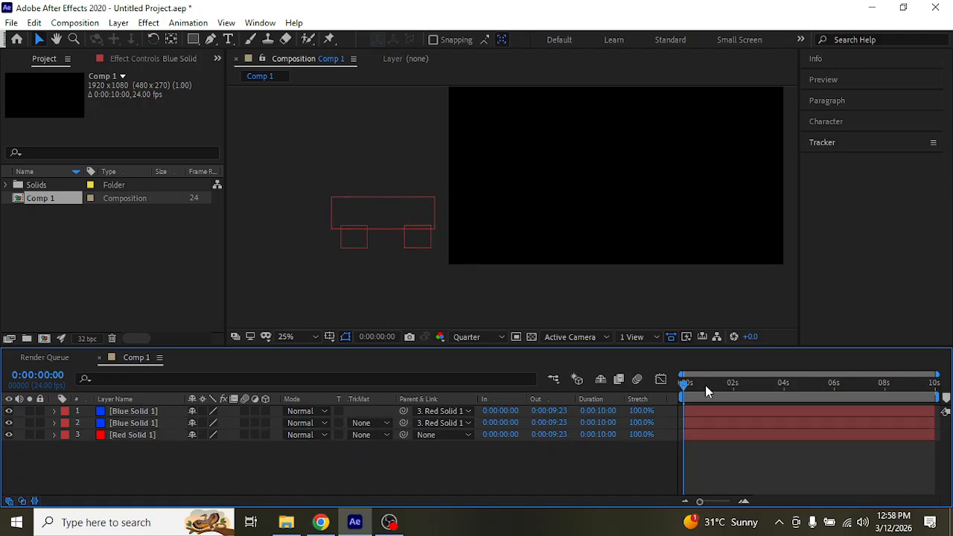
{"action": "left_click_drag", "start_coordinate": [686, 387], "coordinate": [656, 465]}
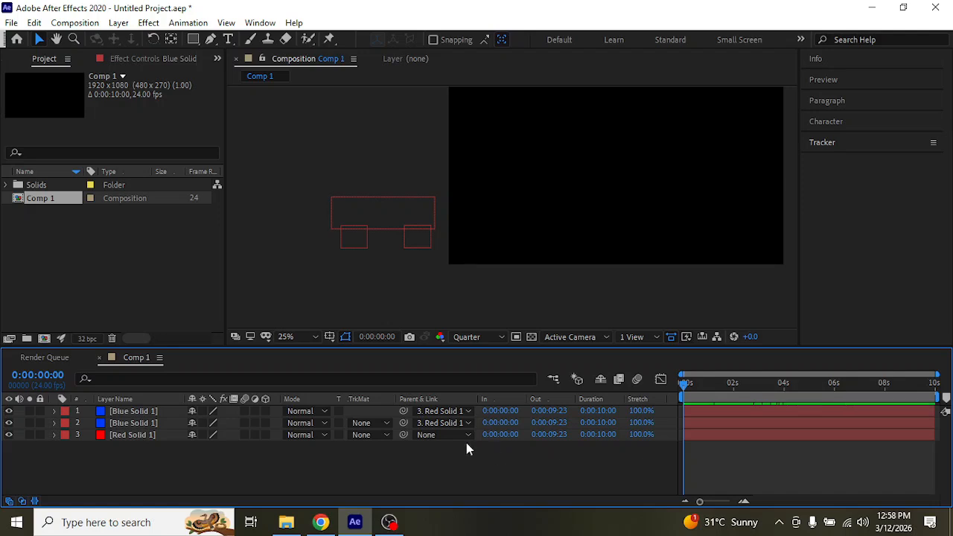
Step: Move the red solid above both blue solids in the layer stack, scrub through the animation and deselect the layer
{"action": "left_click_drag", "start_coordinate": [152, 446], "coordinate": [155, 410]}
{"action": "left_click_drag", "start_coordinate": [689, 392], "coordinate": [680, 415]}
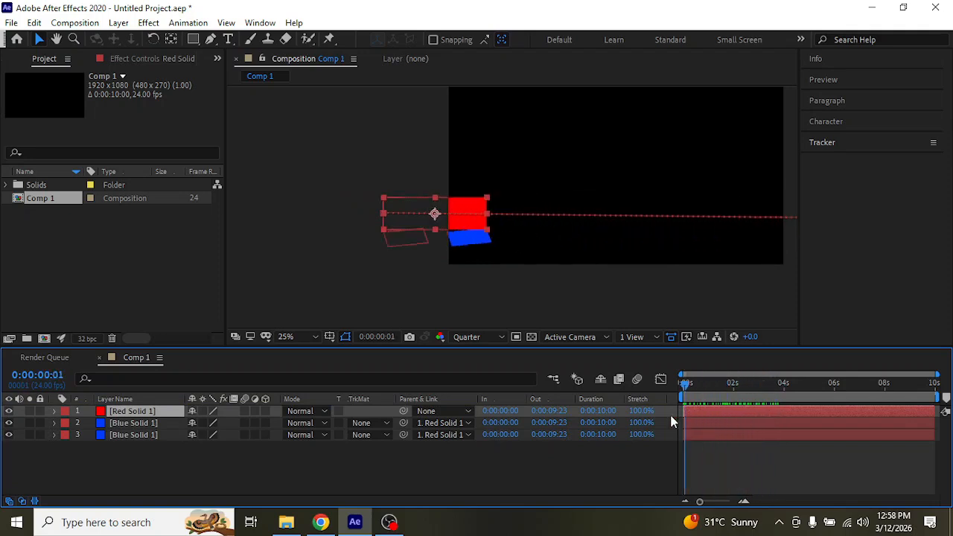
{"action": "left_click", "coordinate": [483, 463]}
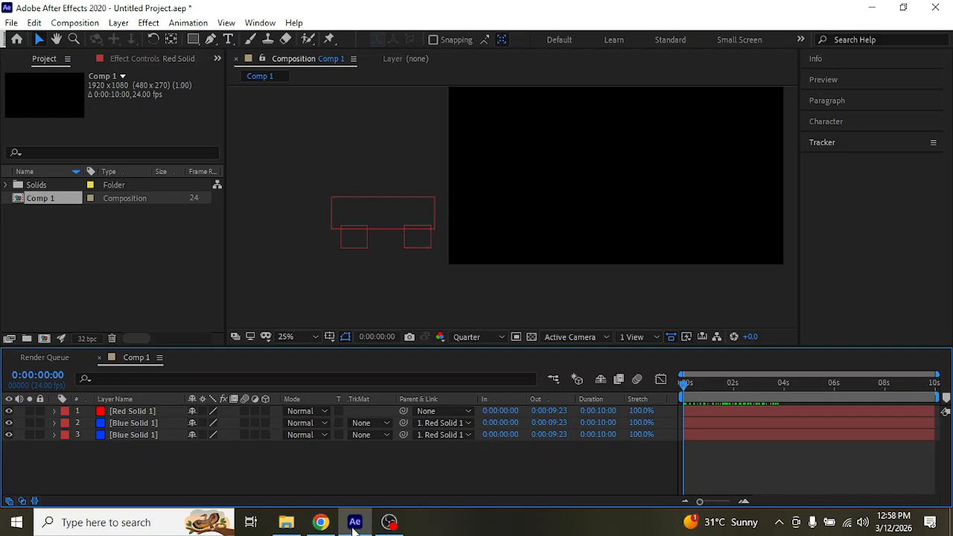
Step: Switch to Chrome and open the Freepik website in a new tab
{"action": "left_click", "coordinate": [332, 524]}
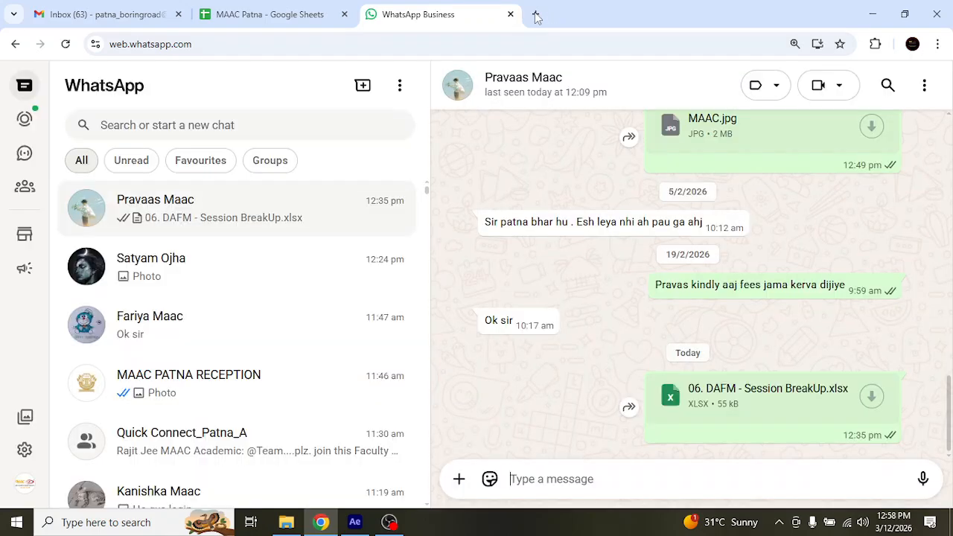
{"action": "left_click", "coordinate": [536, 15]}
{"action": "type", "text": "f"}
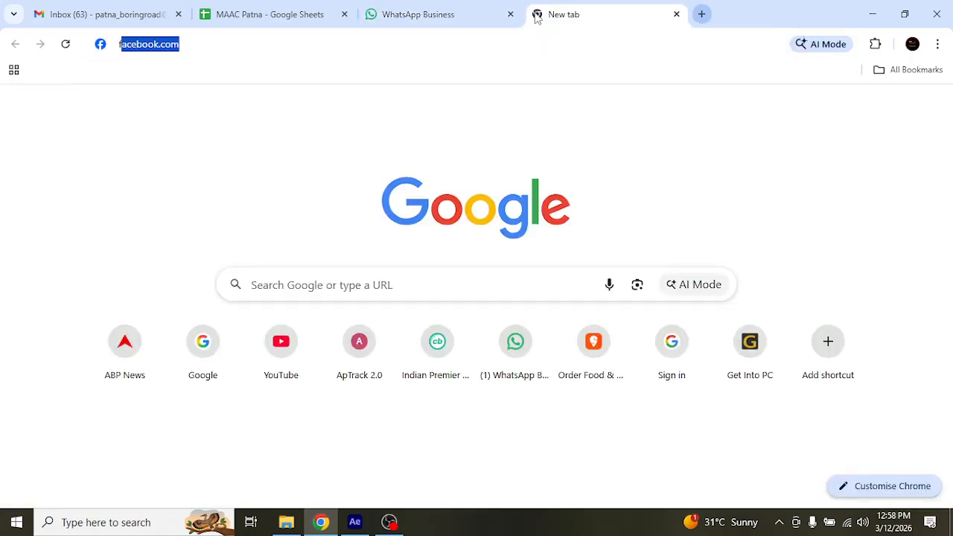
{"action": "type", "text": "reepi"}
{"action": "key", "text": "Return"}
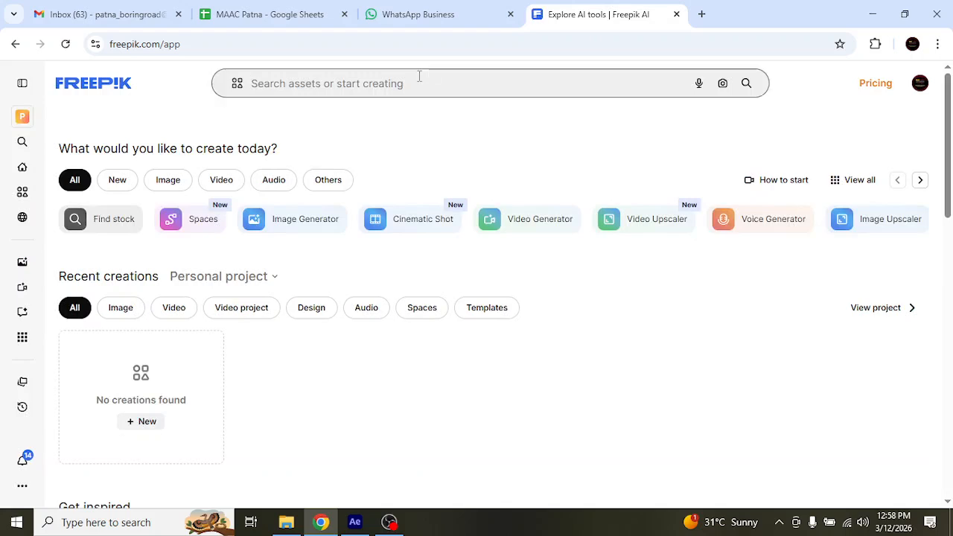
Step: Search Freepik for "2D road background" and download the first result, the street with the red-roofed house
{"action": "left_click", "coordinate": [391, 83]}
{"action": "type", "text": "2"}
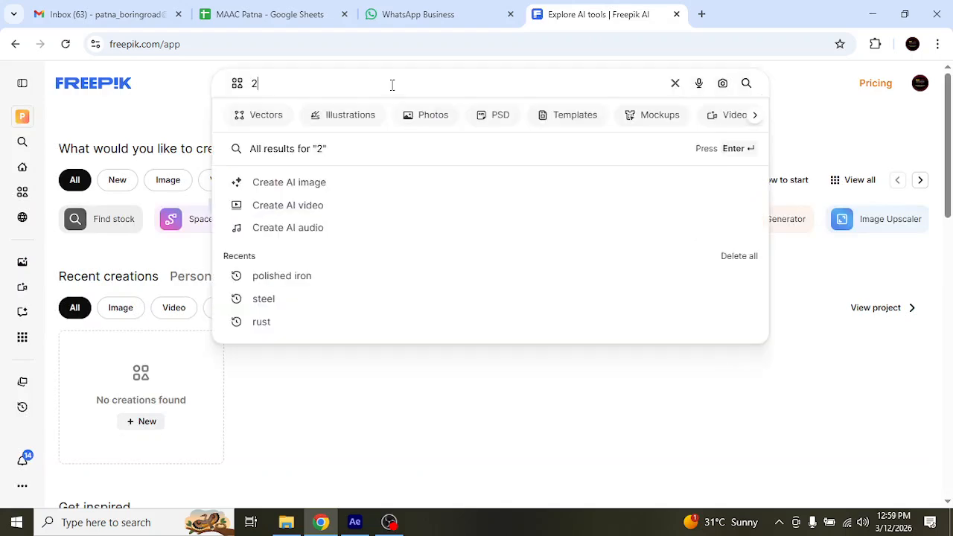
{"action": "type", "text": "D road "}
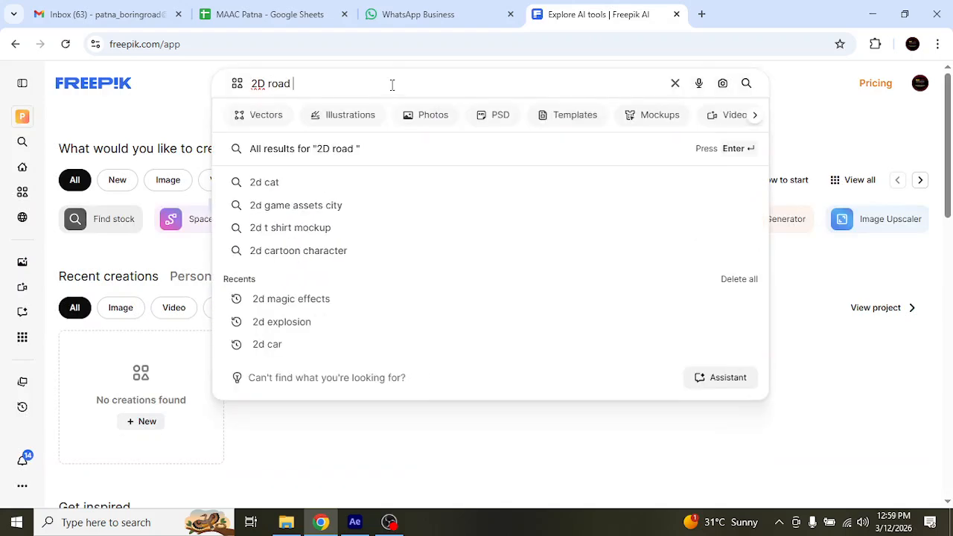
{"action": "type", "text": "back"}
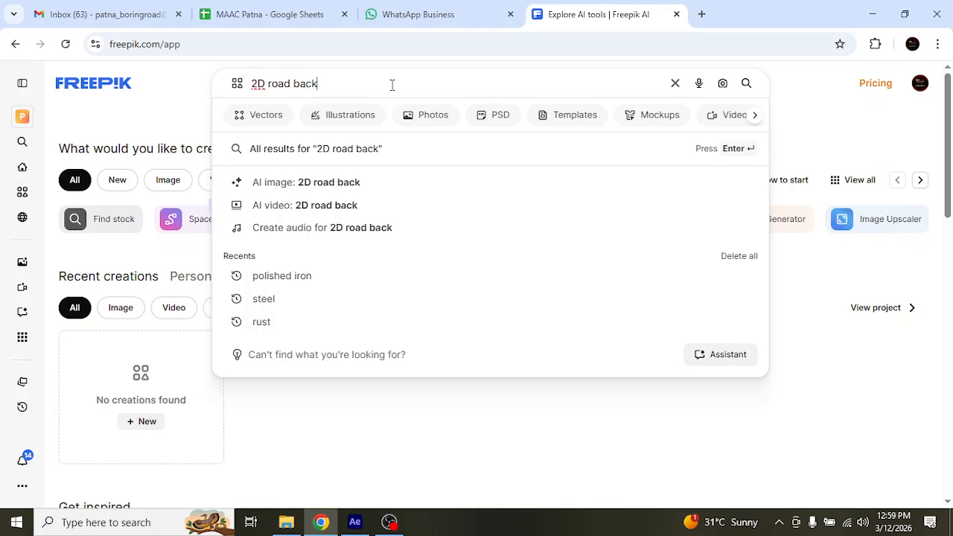
{"action": "type", "text": "ground"}
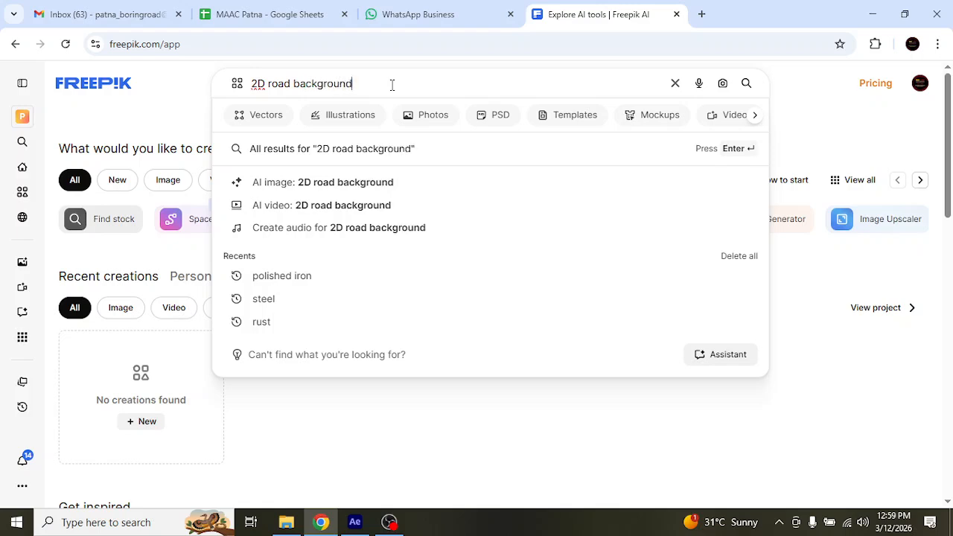
{"action": "key", "text": "Return"}
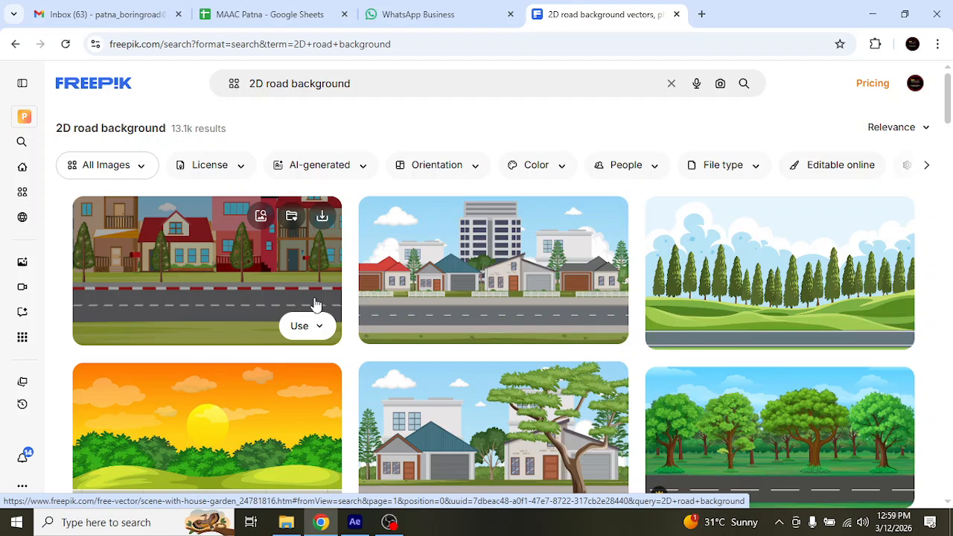
{"action": "left_click", "coordinate": [321, 218]}
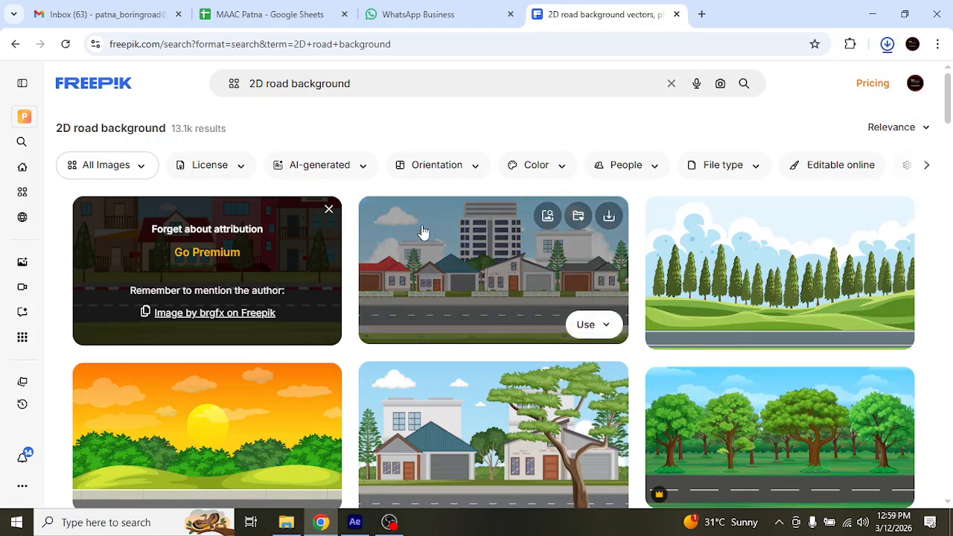
Step: Search Freepik for "car 2D" and download the orange racing car image
{"action": "left_click_drag", "start_coordinate": [392, 85], "coordinate": [85, 74]}
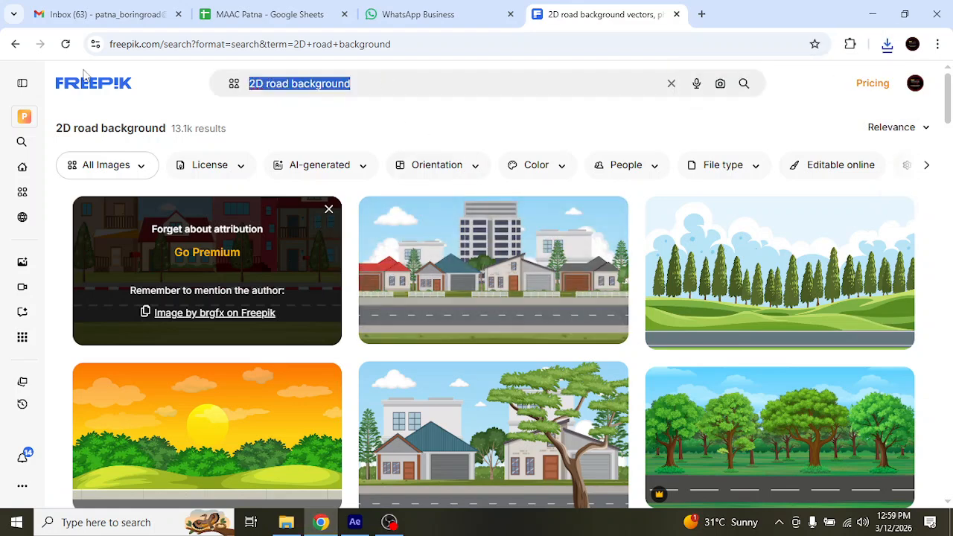
{"action": "type", "text": "car"}
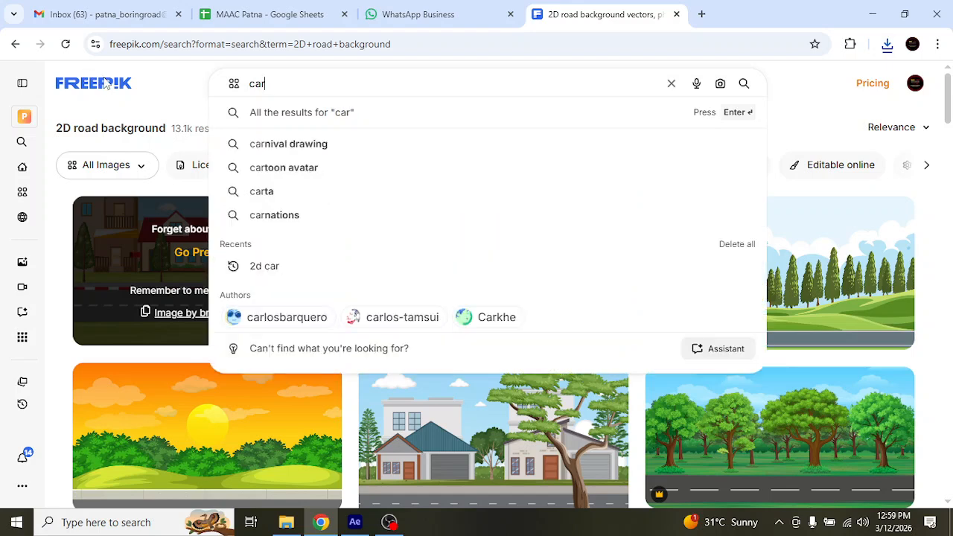
{"action": "type", "text": " 2D"}
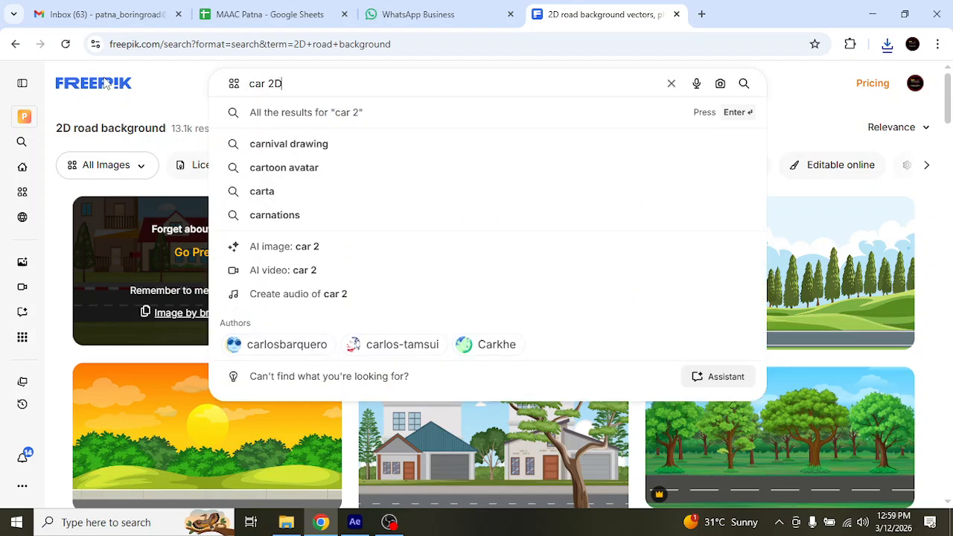
{"action": "key", "text": "Return"}
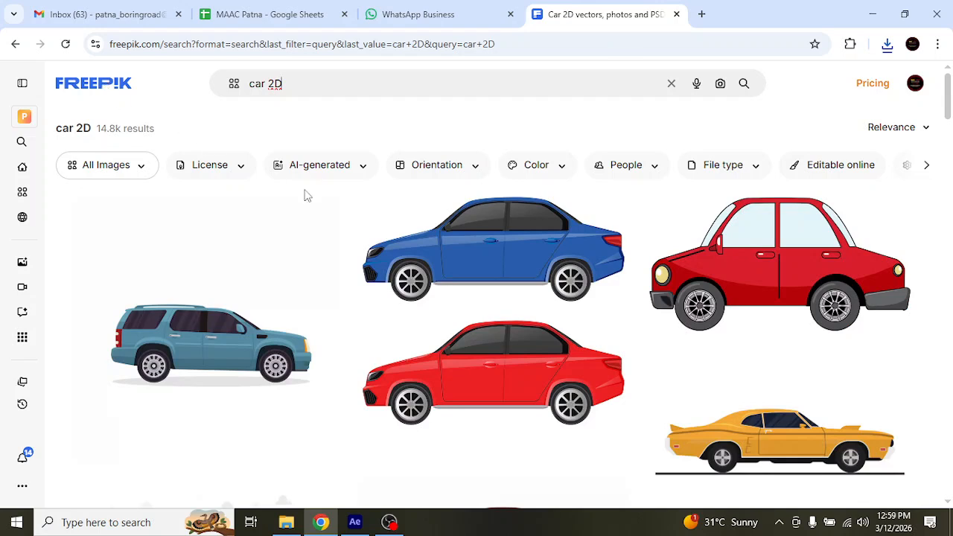
{"action": "mouse_move", "coordinate": [723, 241]}
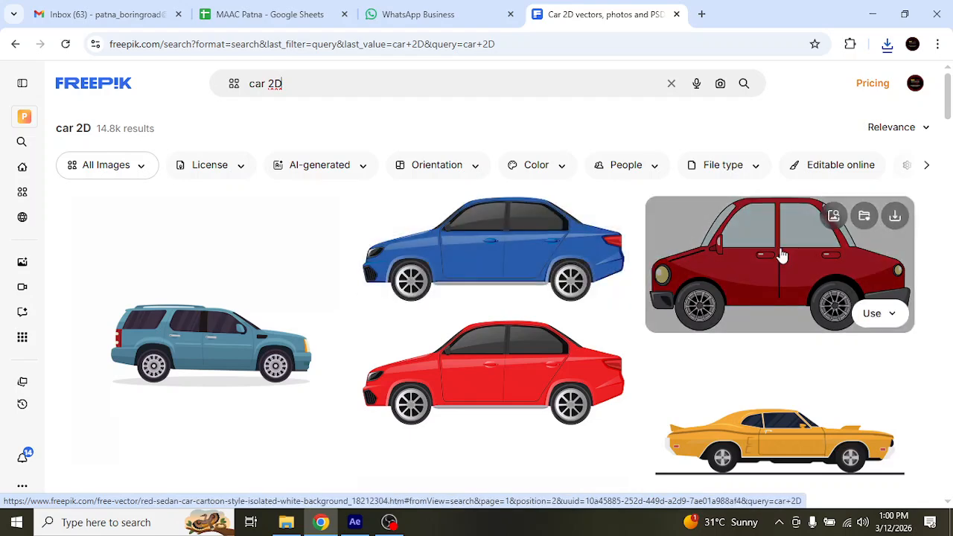
{"action": "scroll", "coordinate": [782, 256], "scroll_direction": "down", "scroll_amount": 3}
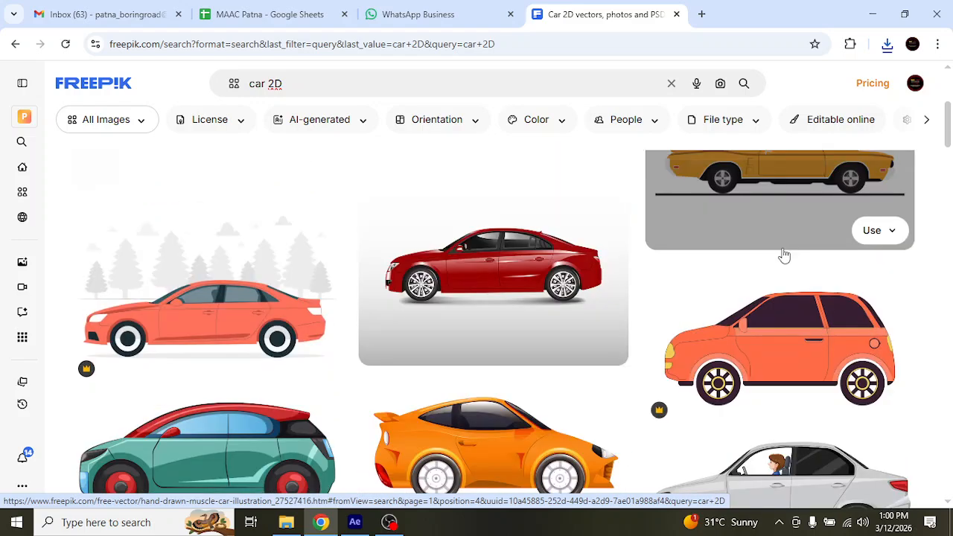
{"action": "scroll", "coordinate": [784, 255], "scroll_direction": "down", "scroll_amount": 1}
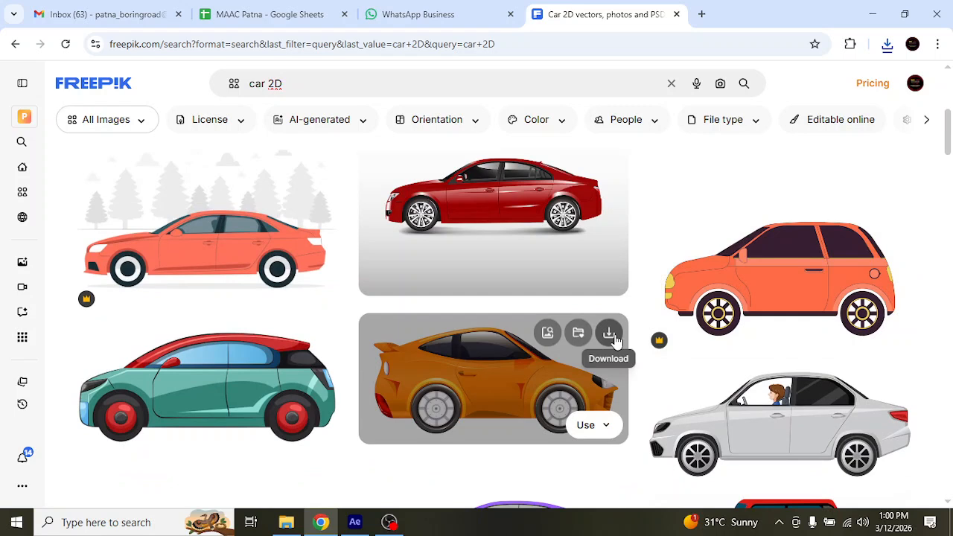
{"action": "left_click", "coordinate": [612, 334]}
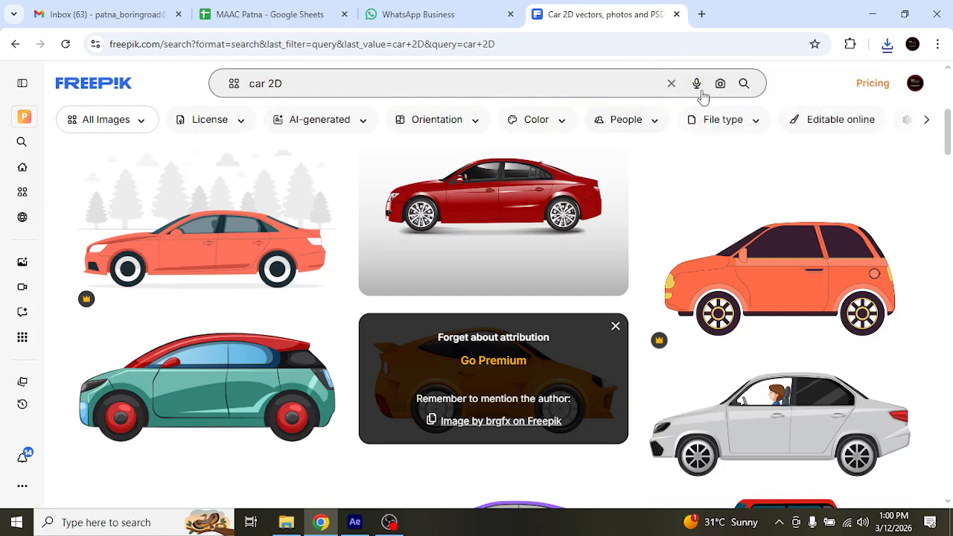
Step: Search Freepik for "lamp" and download the first result, the tripod floor lamp with the white shade
{"action": "left_click", "coordinate": [671, 83]}
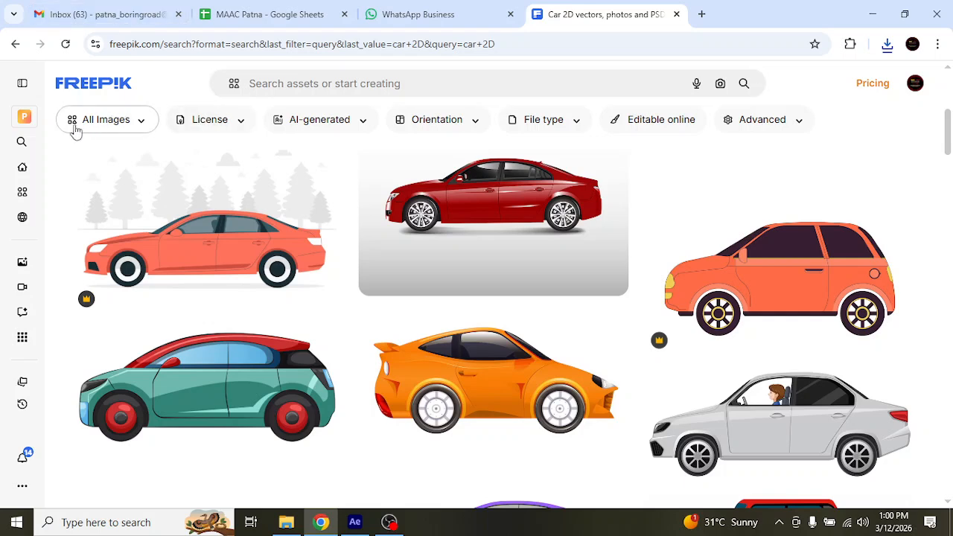
{"action": "left_click", "coordinate": [337, 86]}
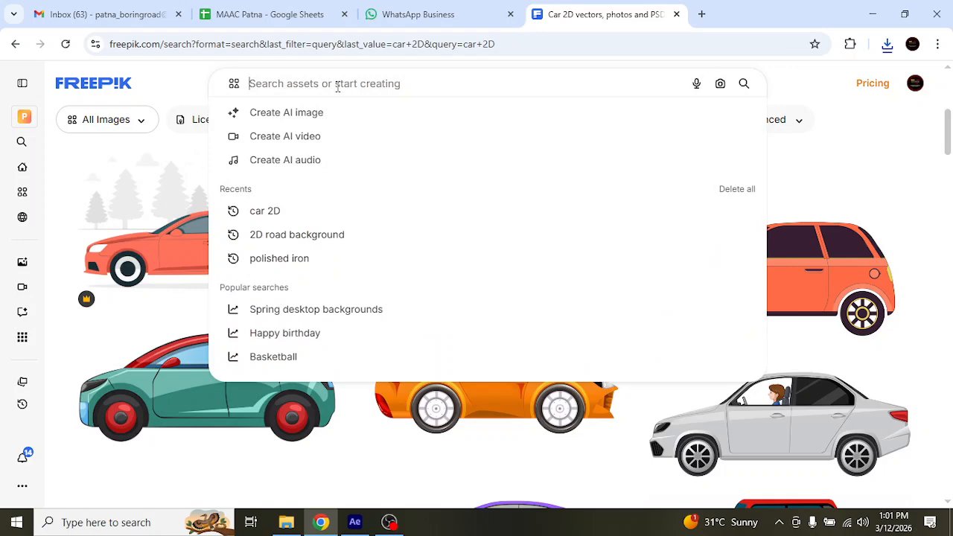
{"action": "type", "text": "lamp"}
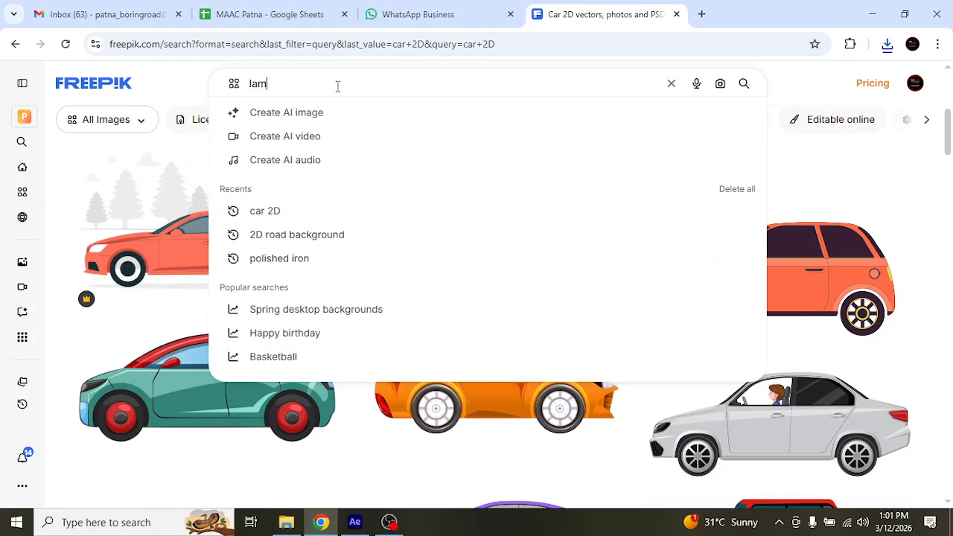
{"action": "key", "text": "Return"}
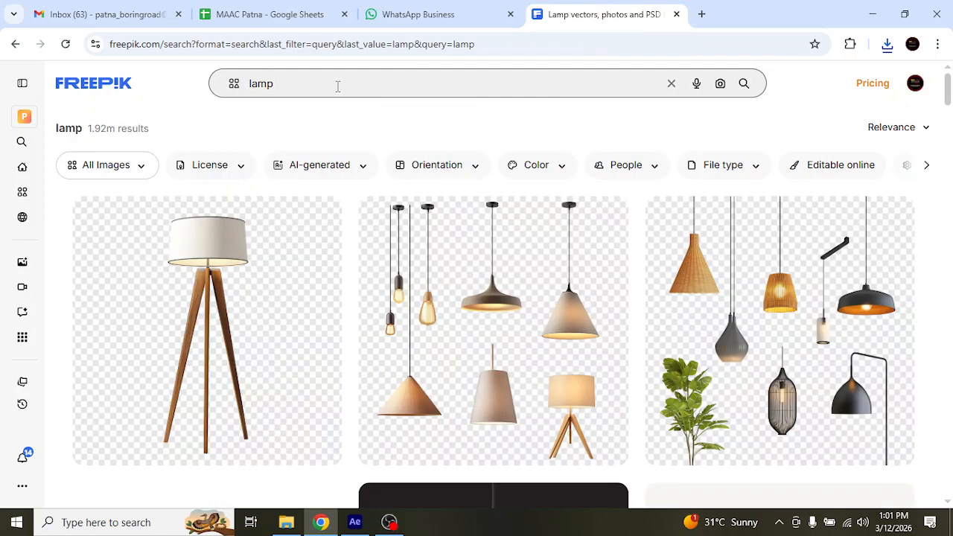
{"action": "scroll", "coordinate": [511, 230], "scroll_direction": "down", "scroll_amount": 1}
{"action": "scroll", "coordinate": [491, 221], "scroll_direction": "up", "scroll_amount": 1}
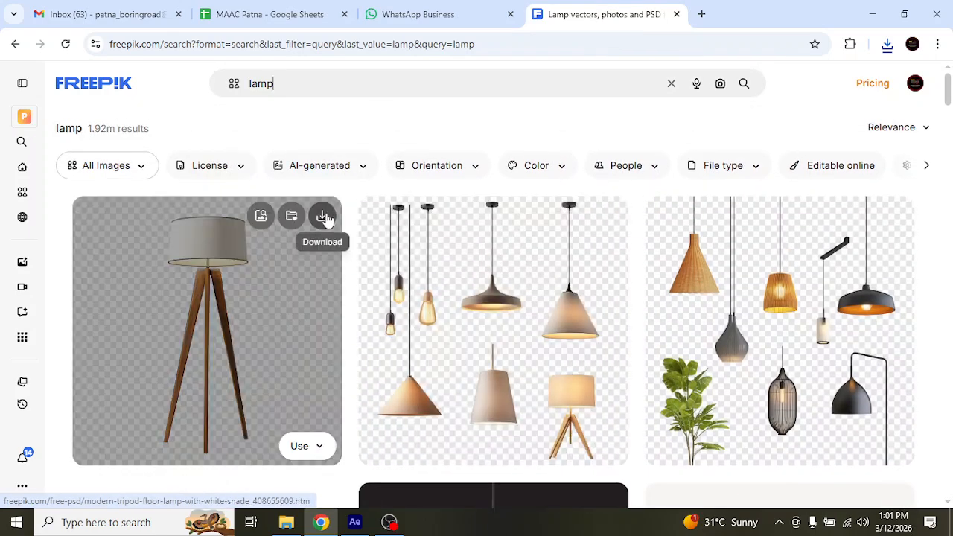
{"action": "left_click", "coordinate": [324, 216]}
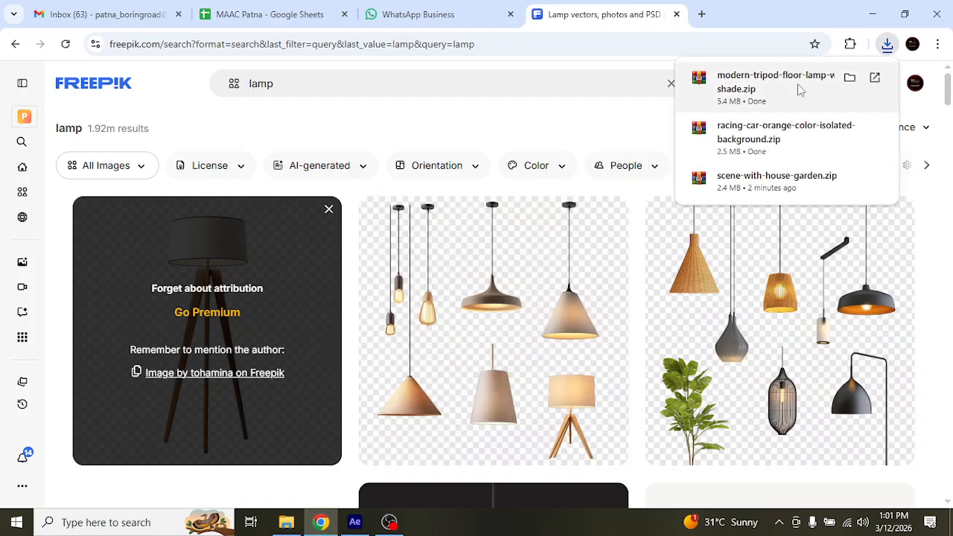
Step: Open the downloaded lamp archive in WinRAR, extract its JPG file to the desktop and view the image
{"action": "left_click", "coordinate": [799, 87]}
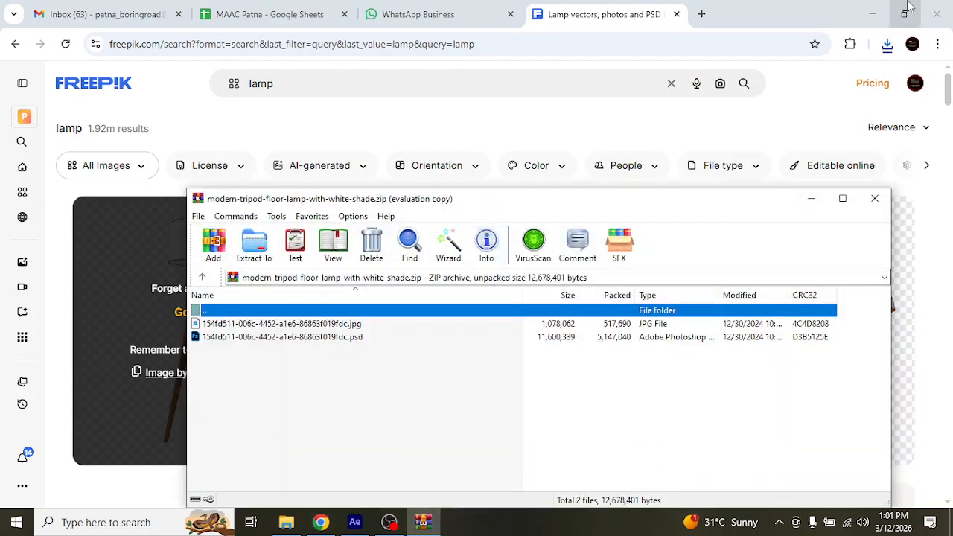
{"action": "left_click", "coordinate": [873, 13]}
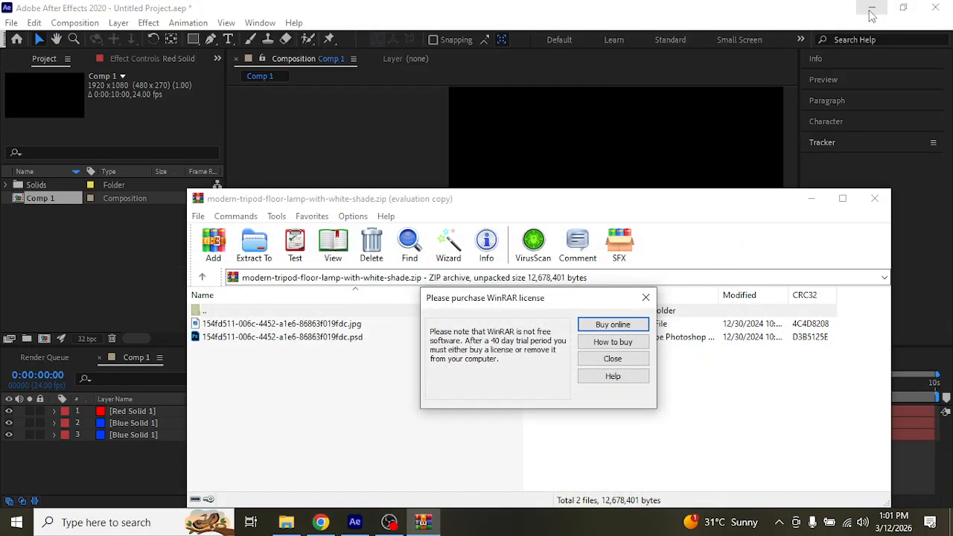
{"action": "left_click", "coordinate": [625, 359]}
{"action": "left_click", "coordinate": [873, 7]}
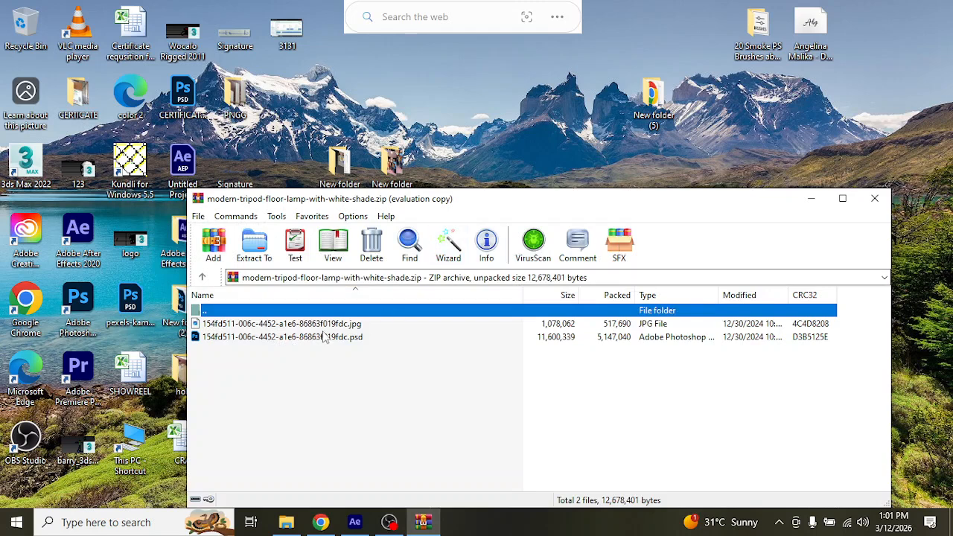
{"action": "left_click_drag", "start_coordinate": [328, 324], "coordinate": [863, 117]}
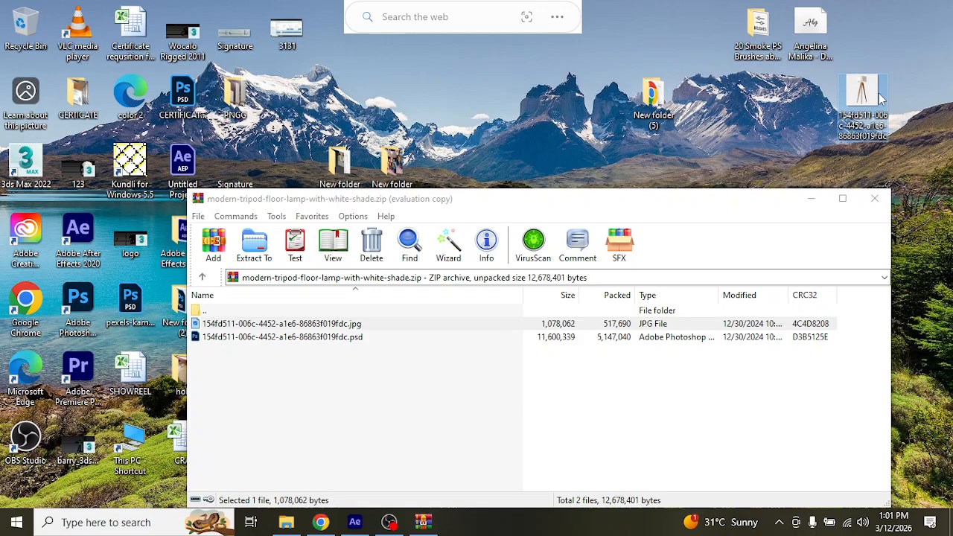
{"action": "double_click", "coordinate": [880, 97]}
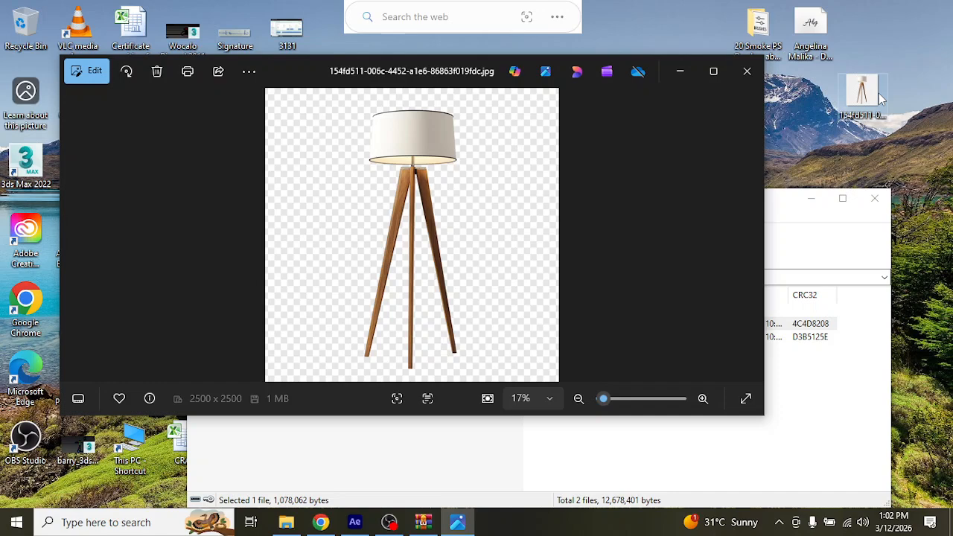
{"action": "left_click", "coordinate": [692, 82]}
Step: Switch back to Chrome, download the tripod floor lamp as a transparent PNG from its Freepik page and view the file
{"action": "left_click", "coordinate": [332, 525]}
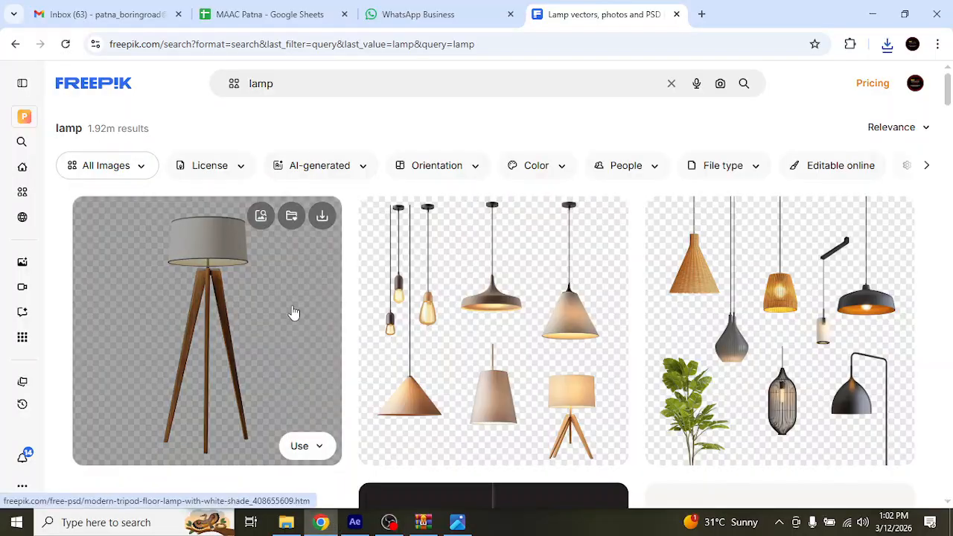
{"action": "left_click", "coordinate": [294, 312]}
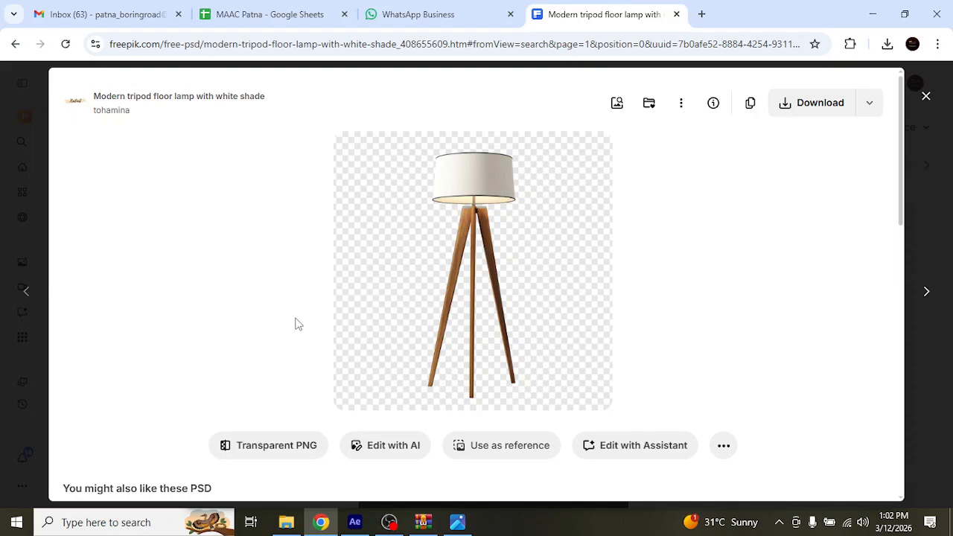
{"action": "left_click", "coordinate": [292, 447]}
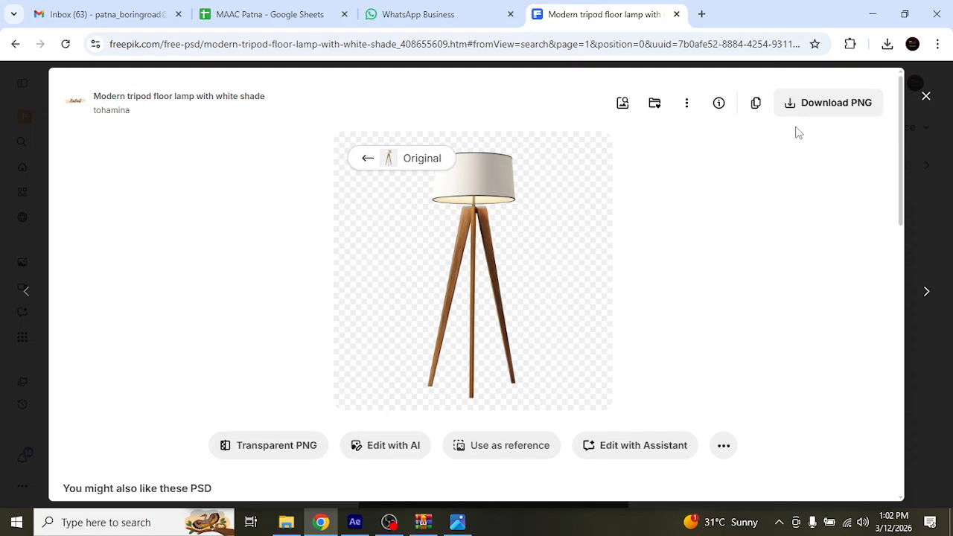
{"action": "left_click", "coordinate": [813, 106]}
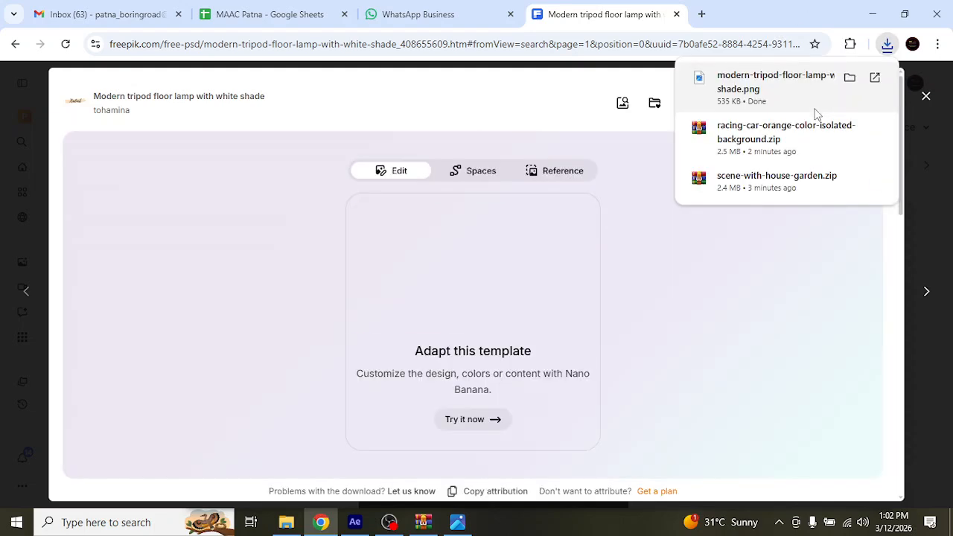
{"action": "left_click", "coordinate": [778, 83]}
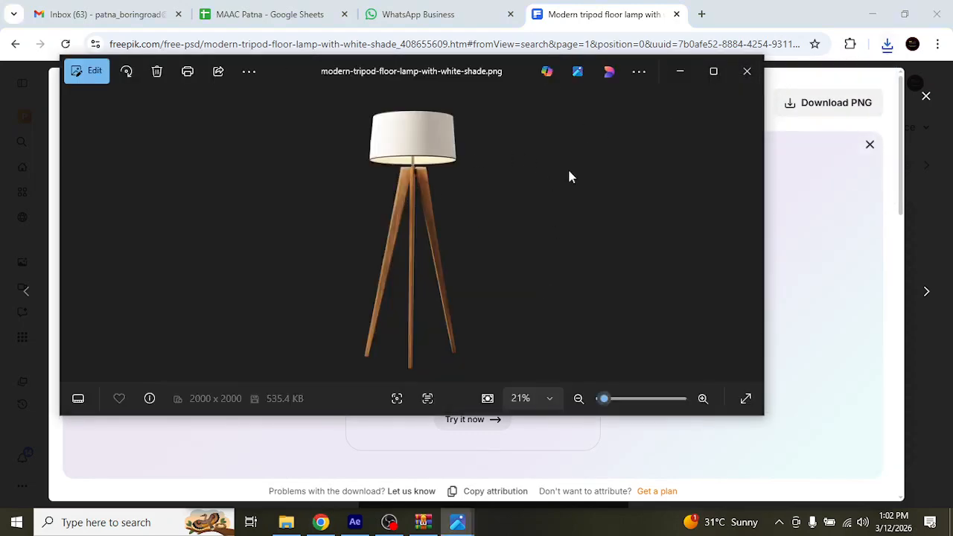
{"action": "left_click", "coordinate": [747, 70]}
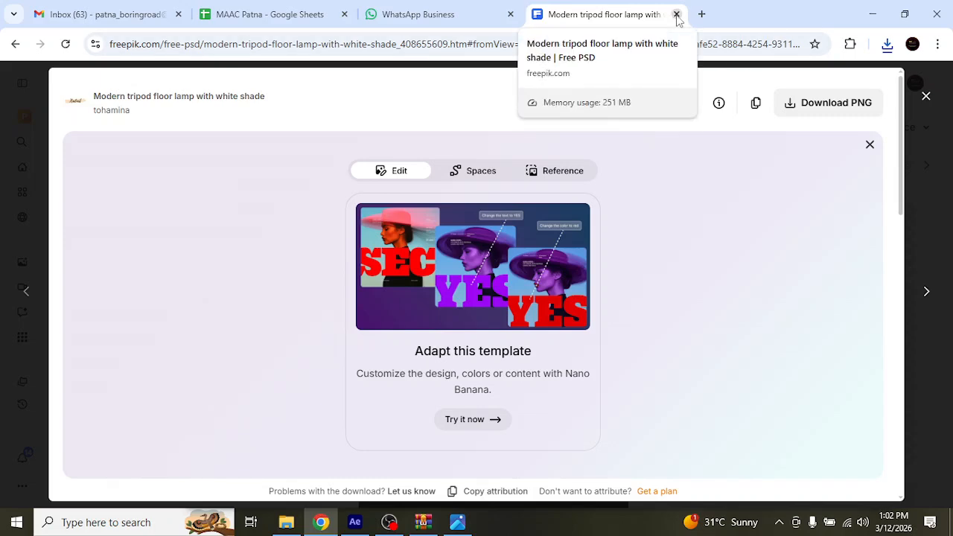
Step: Close the Freepik tab and the lamp archive window, and switch to After Effects
{"action": "left_click", "coordinate": [676, 15]}
{"action": "left_click", "coordinate": [335, 524]}
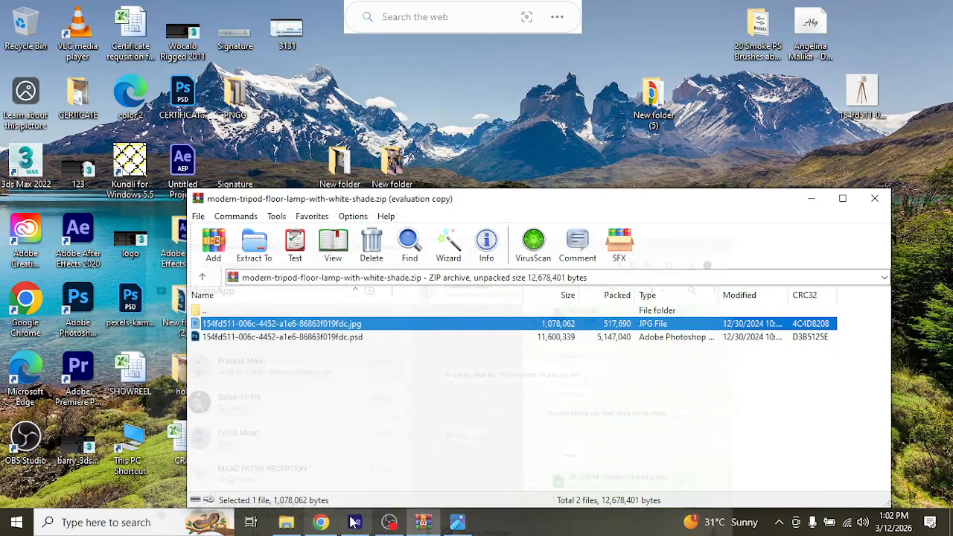
{"action": "left_click", "coordinate": [867, 202]}
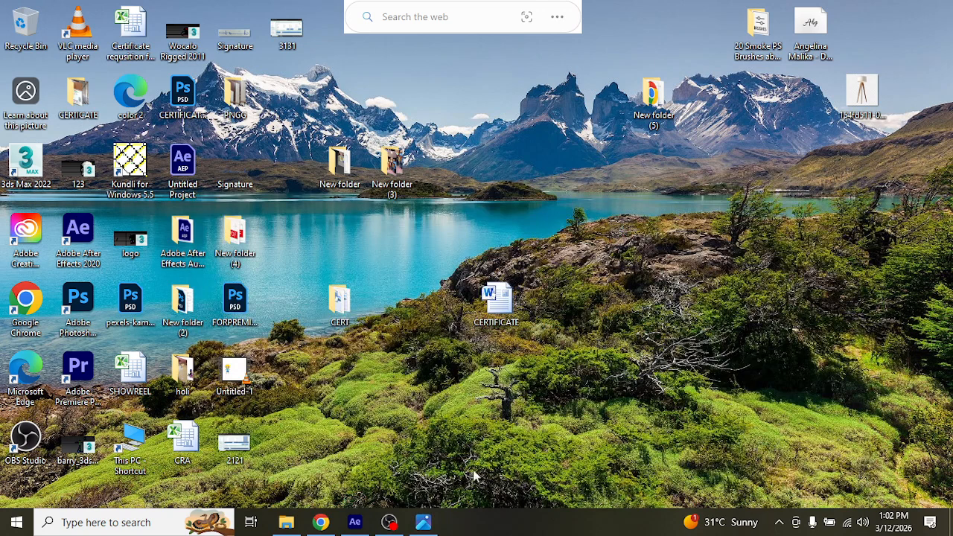
{"action": "left_click", "coordinate": [362, 529]}
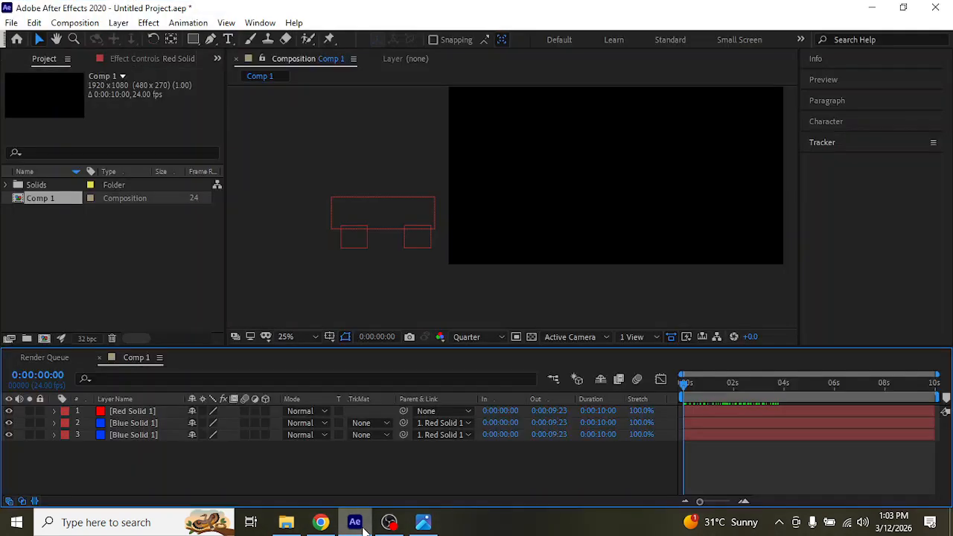